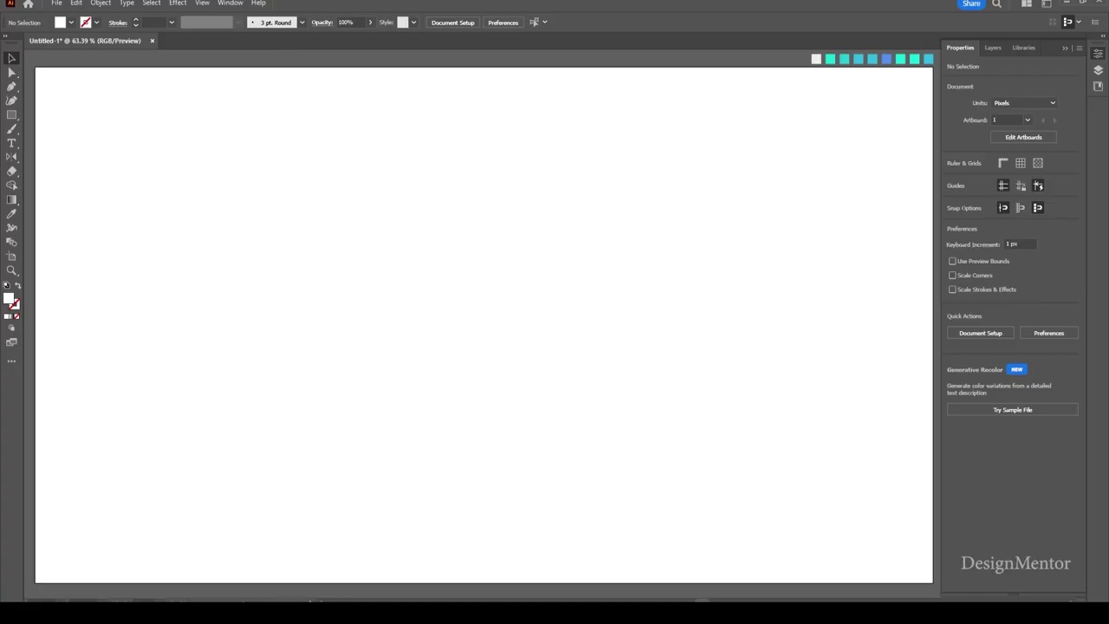
Draw a black-filled 1920 × 1080 px rectangle
key("i")
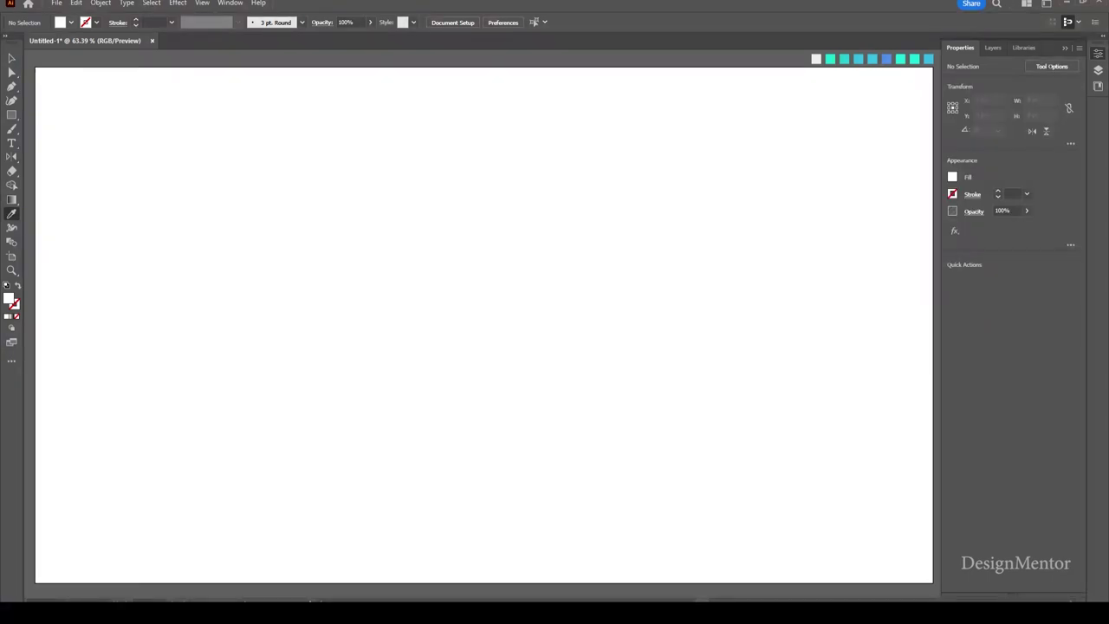
left_click(71, 21)
left_click(14, 76)
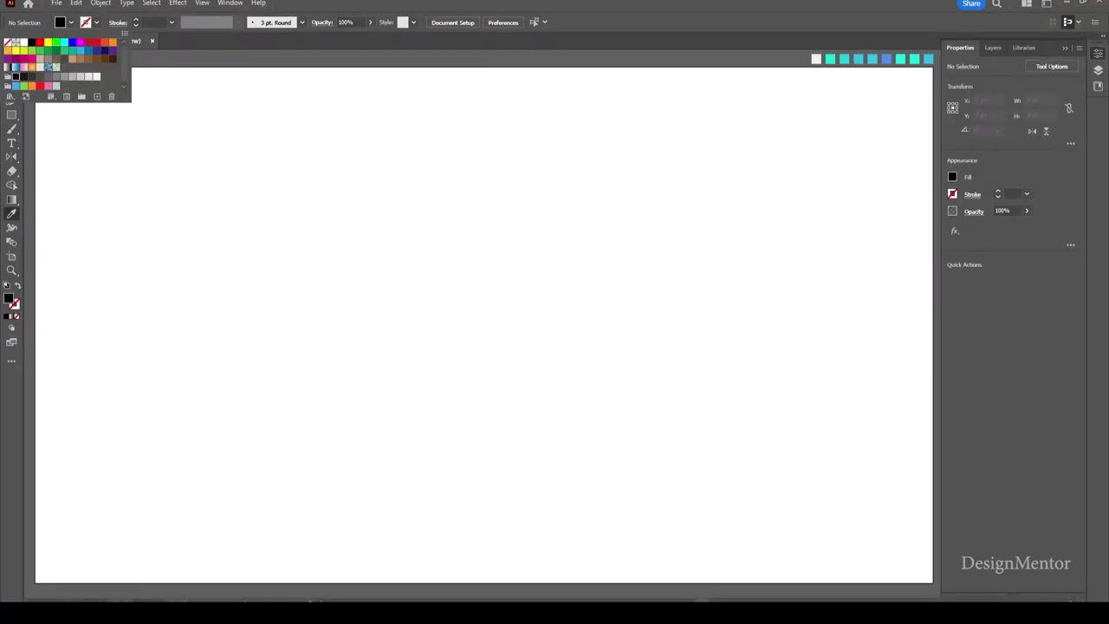
key("Escape")
key("m")
left_click(589, 173)
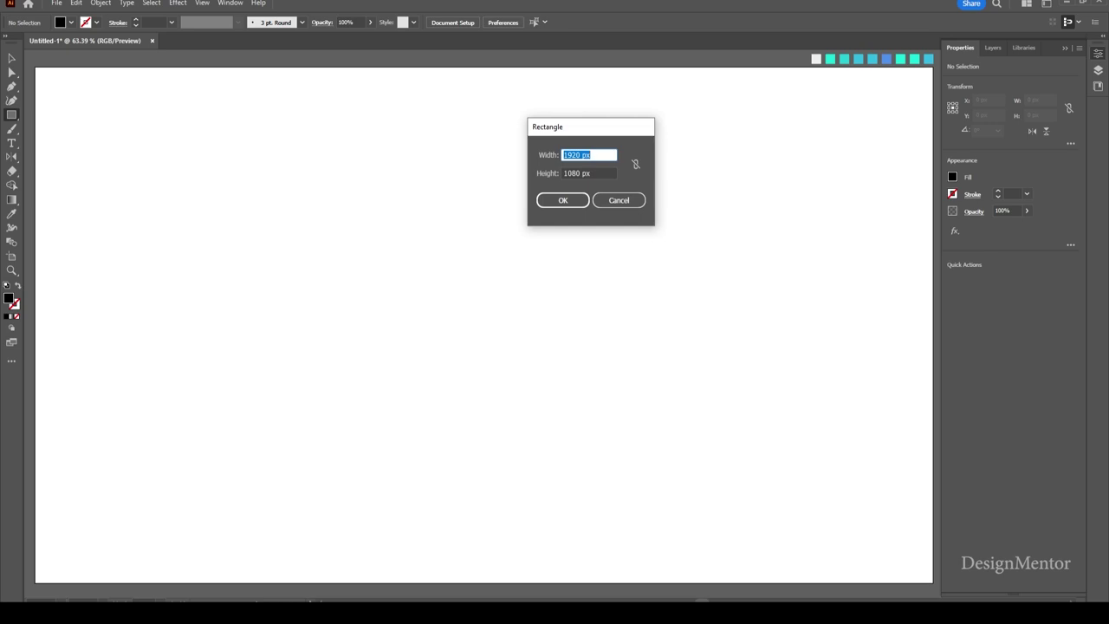
key("Tab")
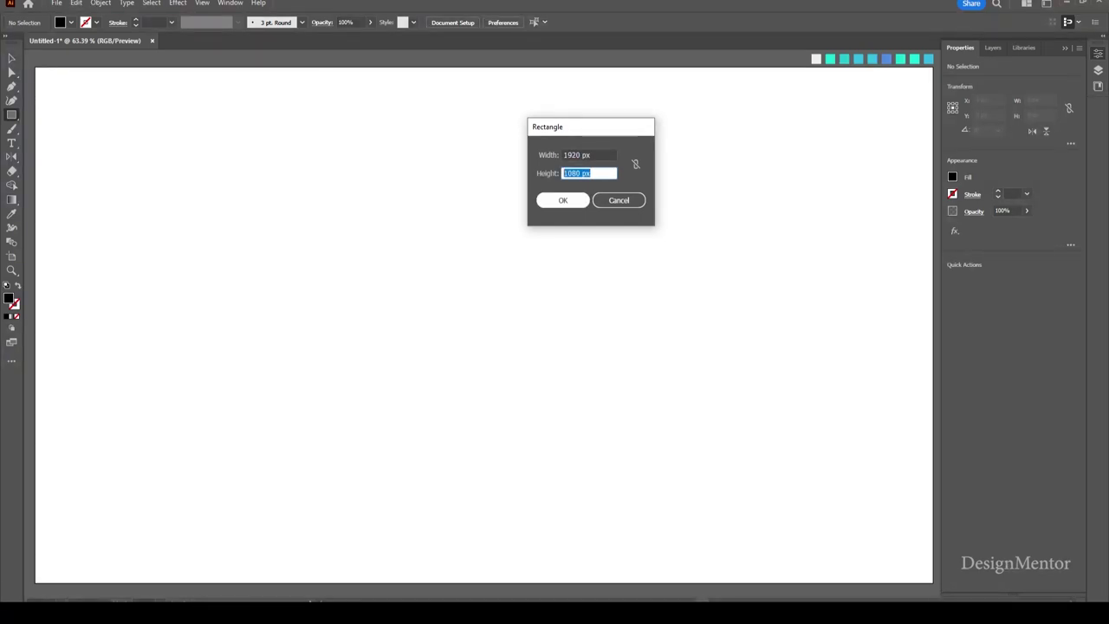
key("Return")
Centre the black rectangle on the artboard and lock it as the background
left_click(993, 279)
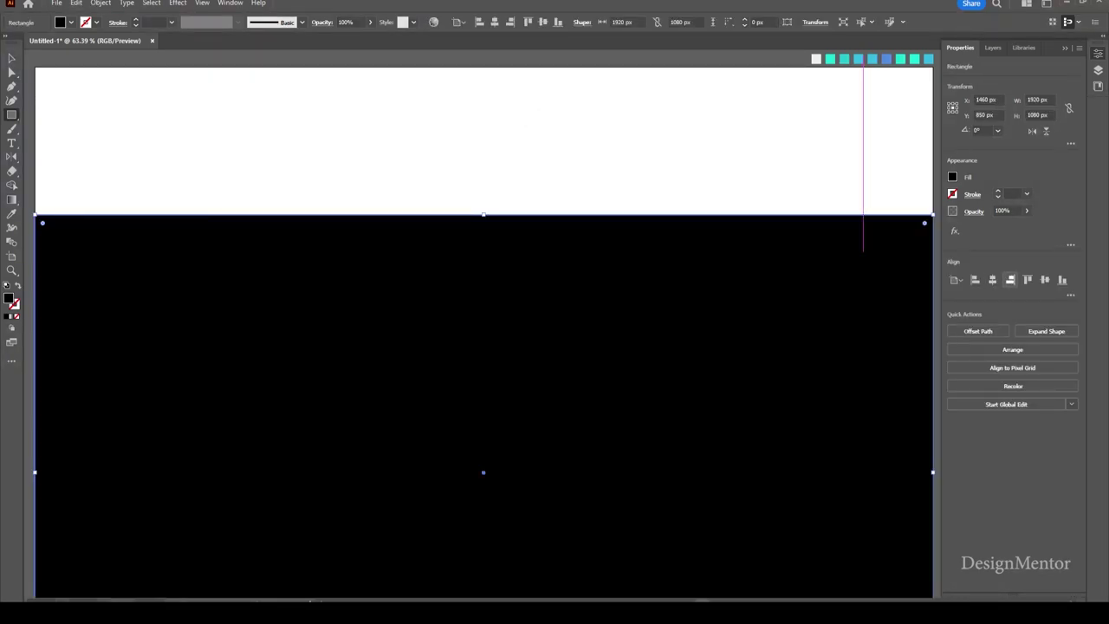
left_click(1044, 279)
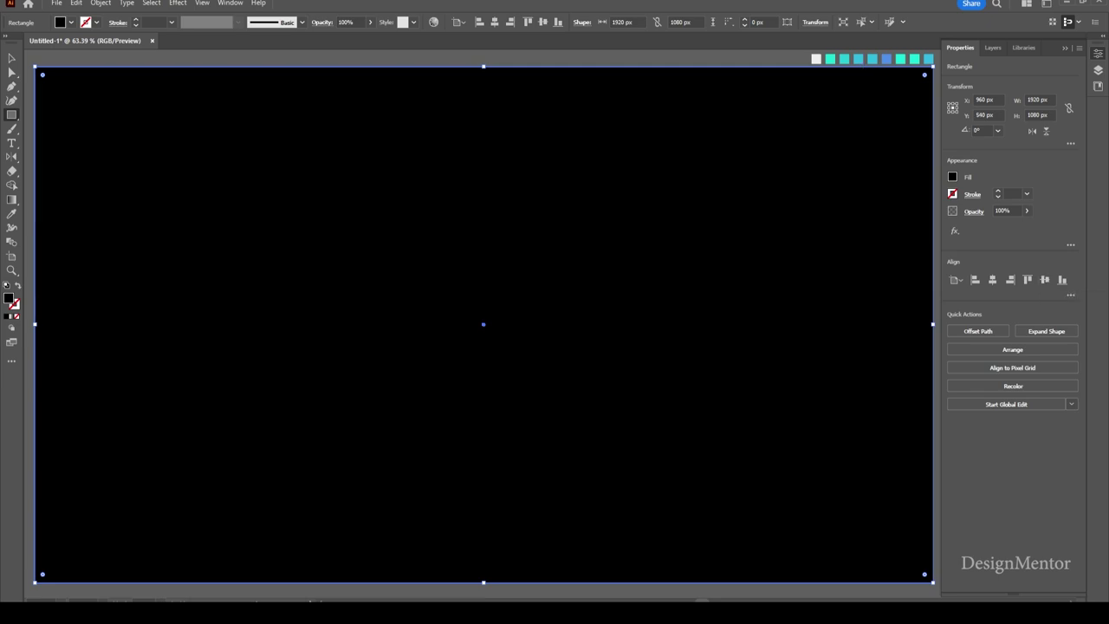
left_click(100, 3)
mouse_move(114, 98)
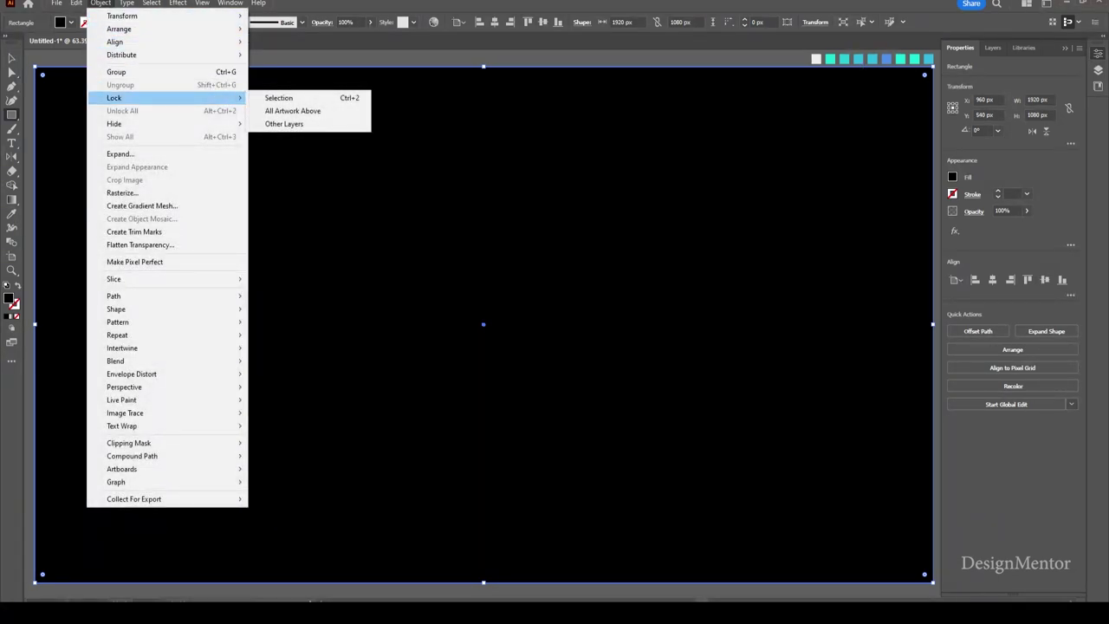
left_click(286, 97)
key("v")
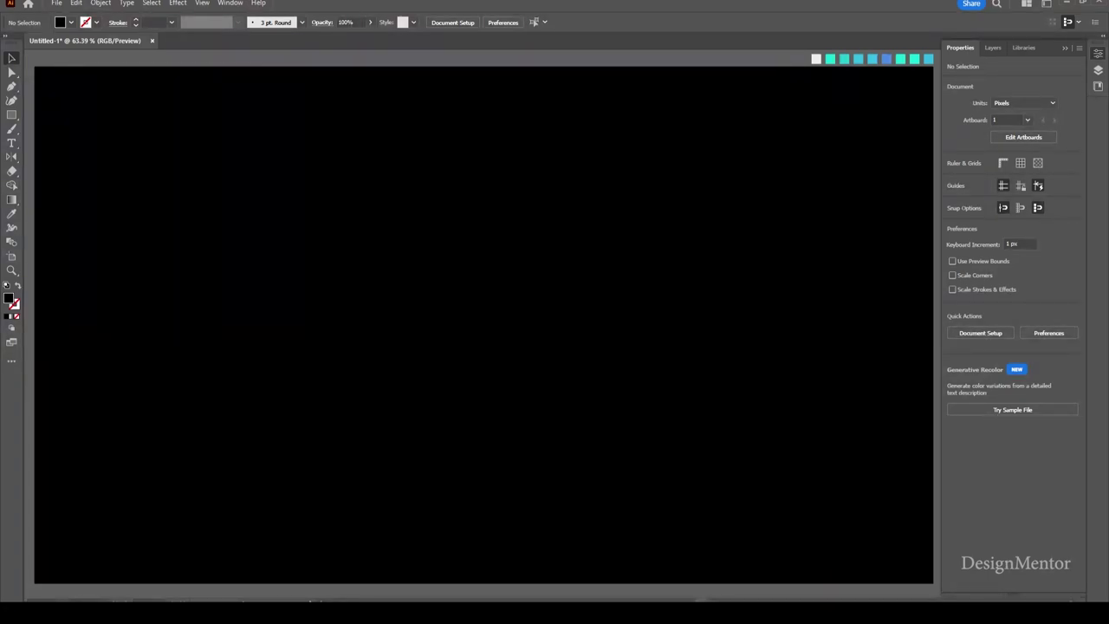
Create a white-filled 100 × 700 px rectangle
key("i")
left_click(816, 58)
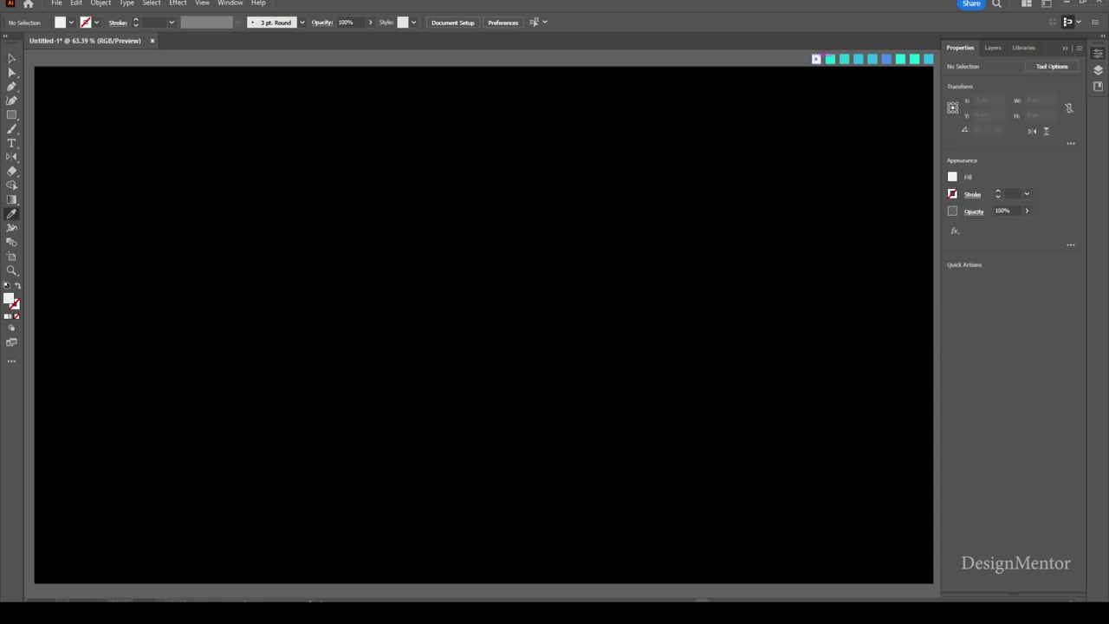
key("m")
left_click(554, 312)
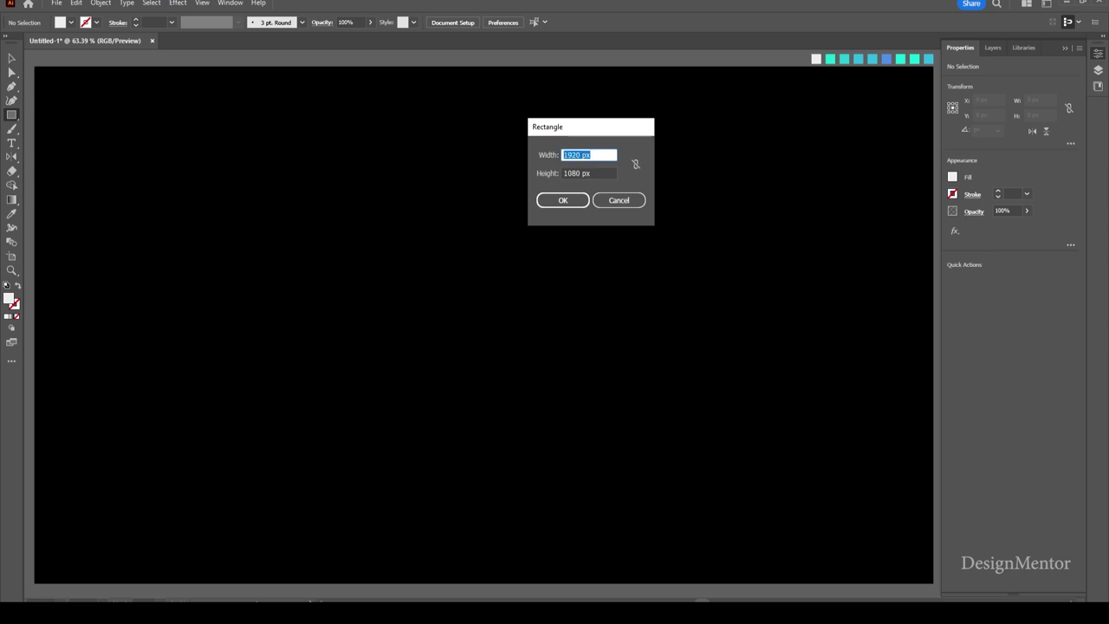
type("100")
key("Tab")
type("700")
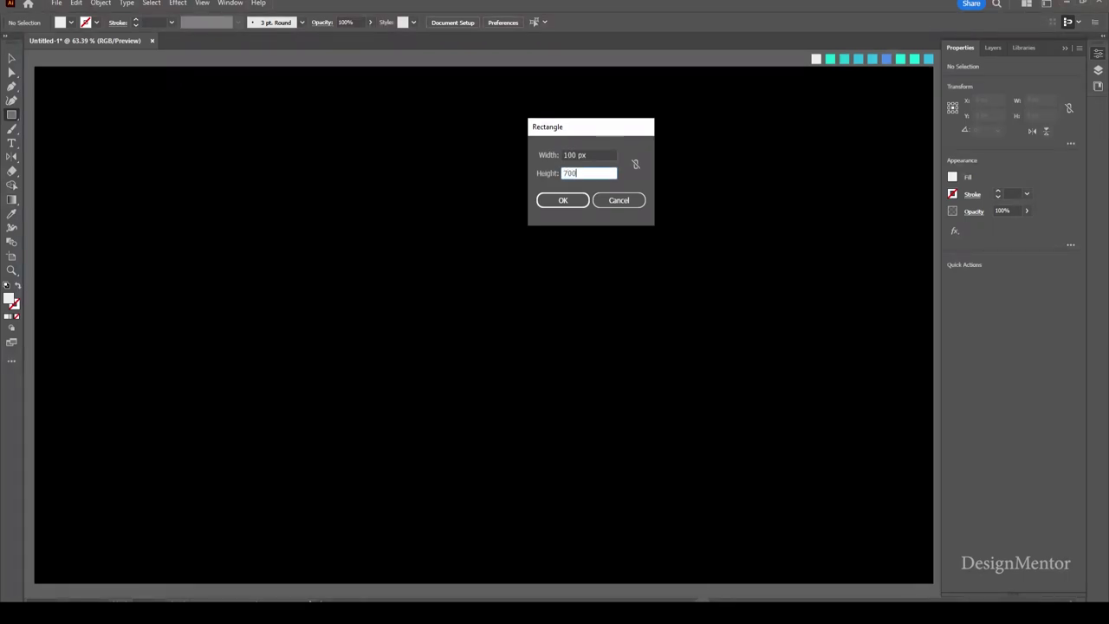
key("Return")
Centre the rectangle, round its corners fully into a pill, and move it near the left edge
left_click(1011, 279)
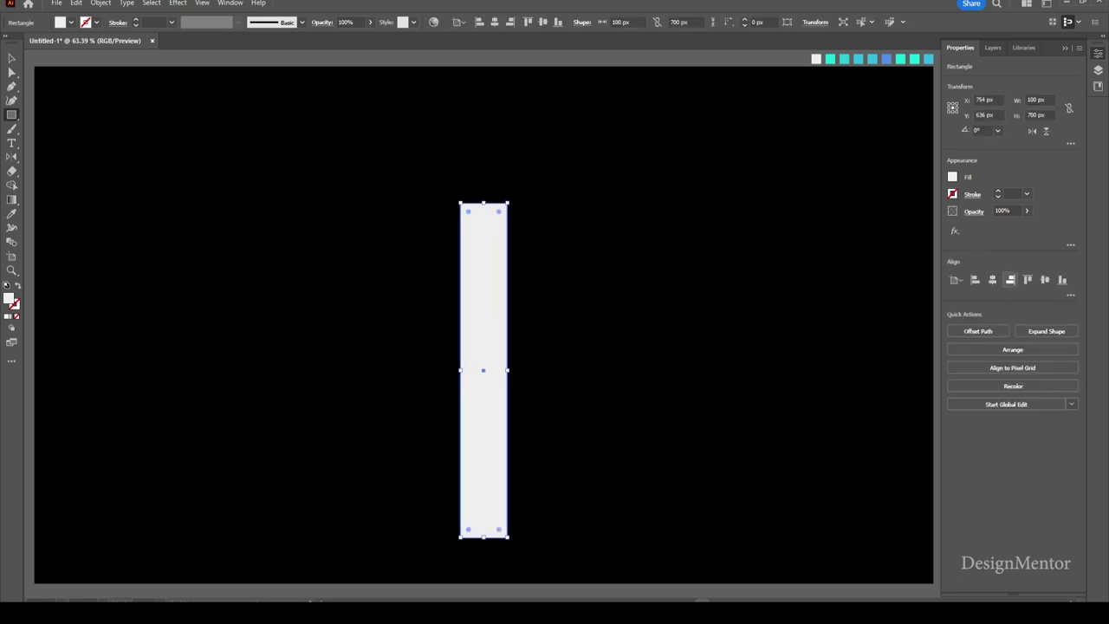
left_click(1045, 279)
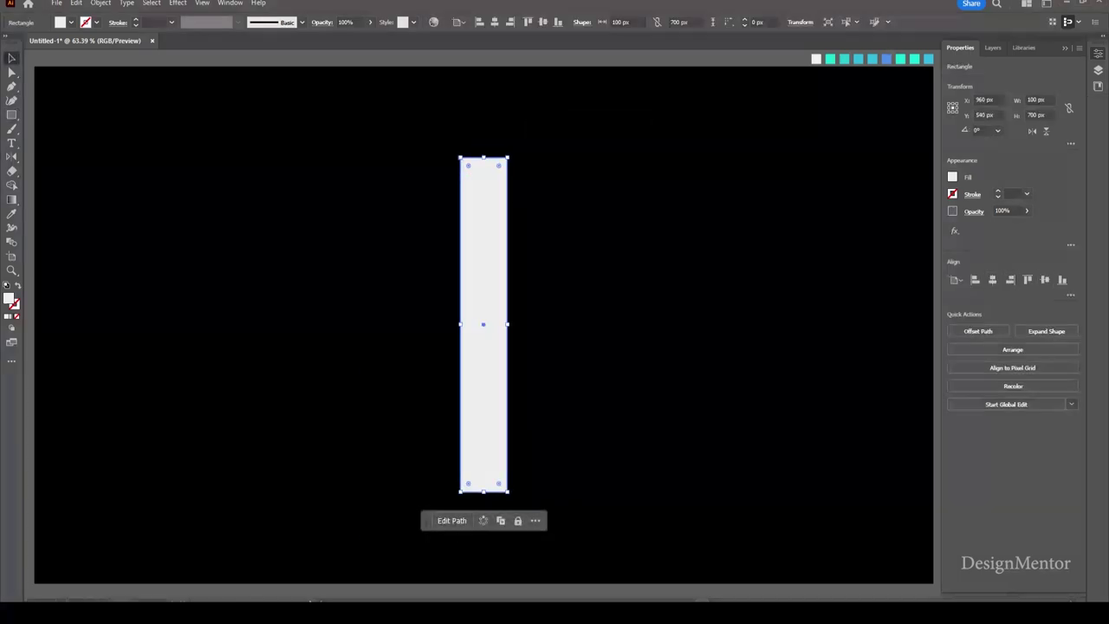
left_click_drag(468, 167, 483, 179)
left_click(514, 286)
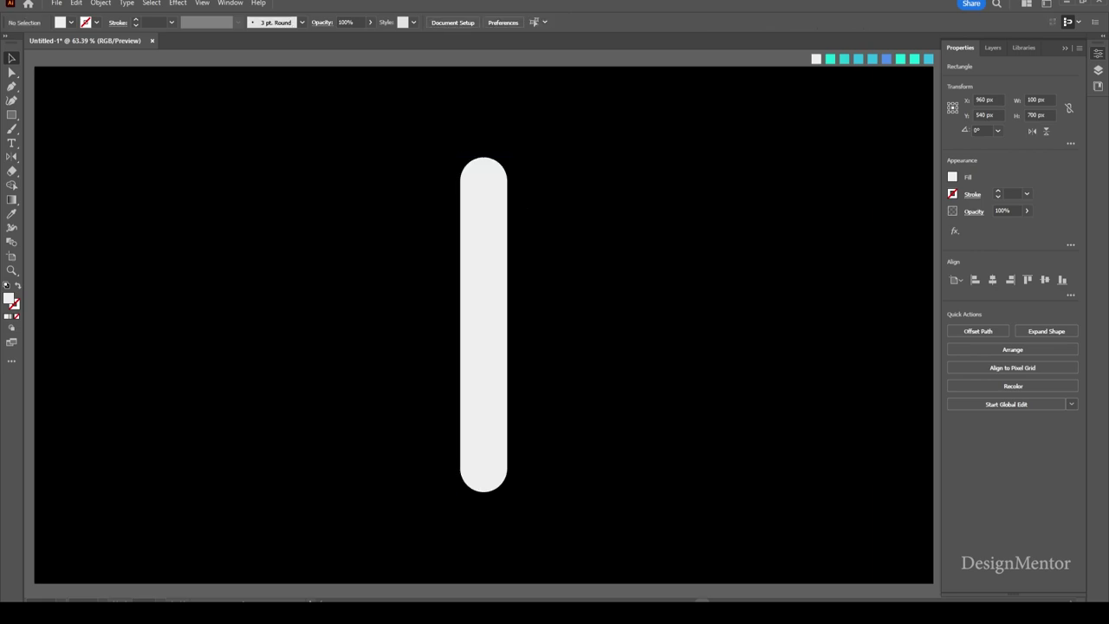
left_click(494, 286)
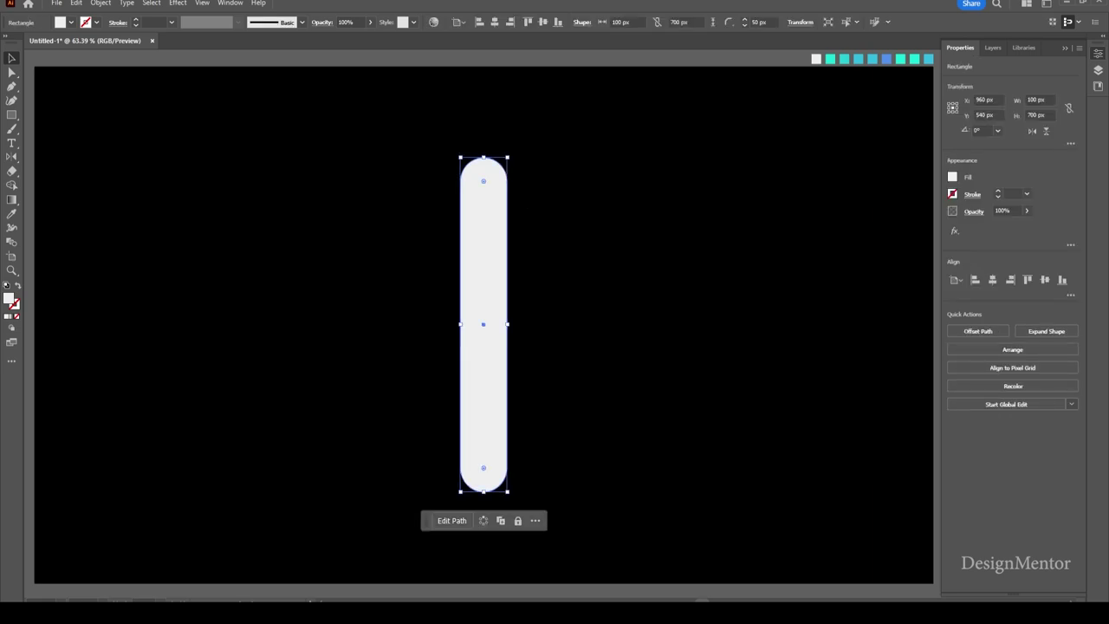
left_click_drag(494, 286, 311, 286)
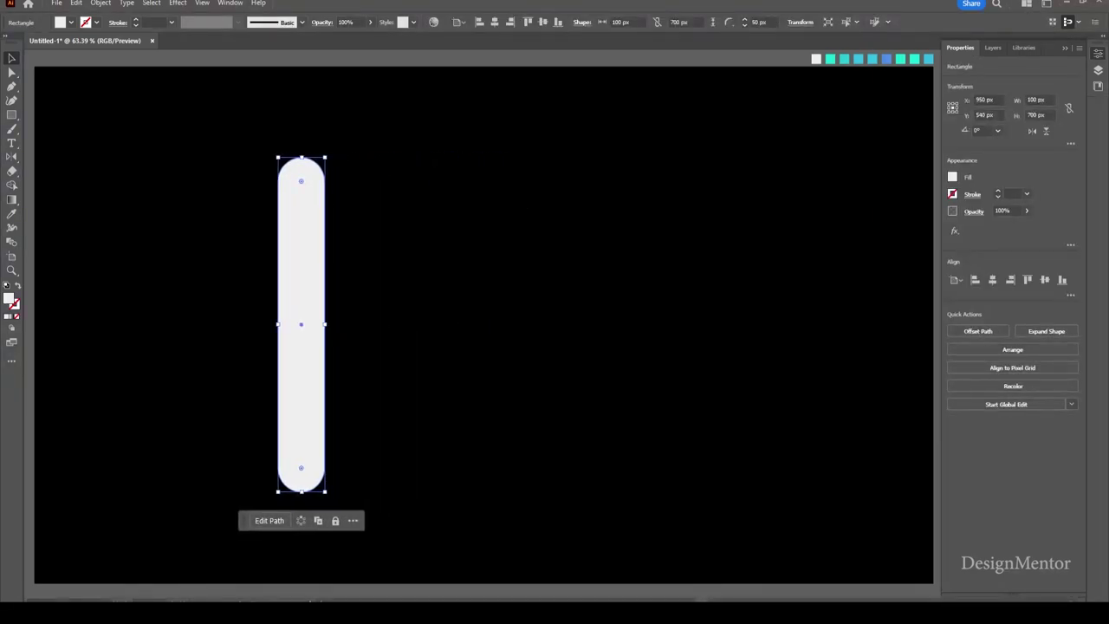
mouse_move(311, 286)
left_mouse_down()
mouse_move(157, 286)
mouse_move(166, 286)
left_mouse_up()
key("ctrl+shift+a")
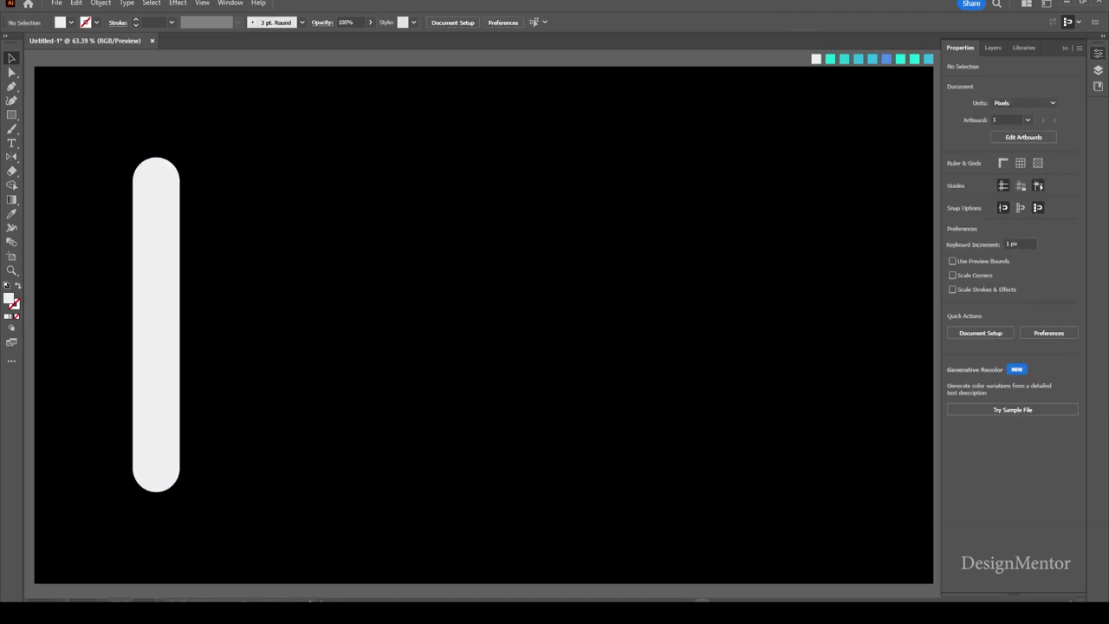
key("ctrl+a")
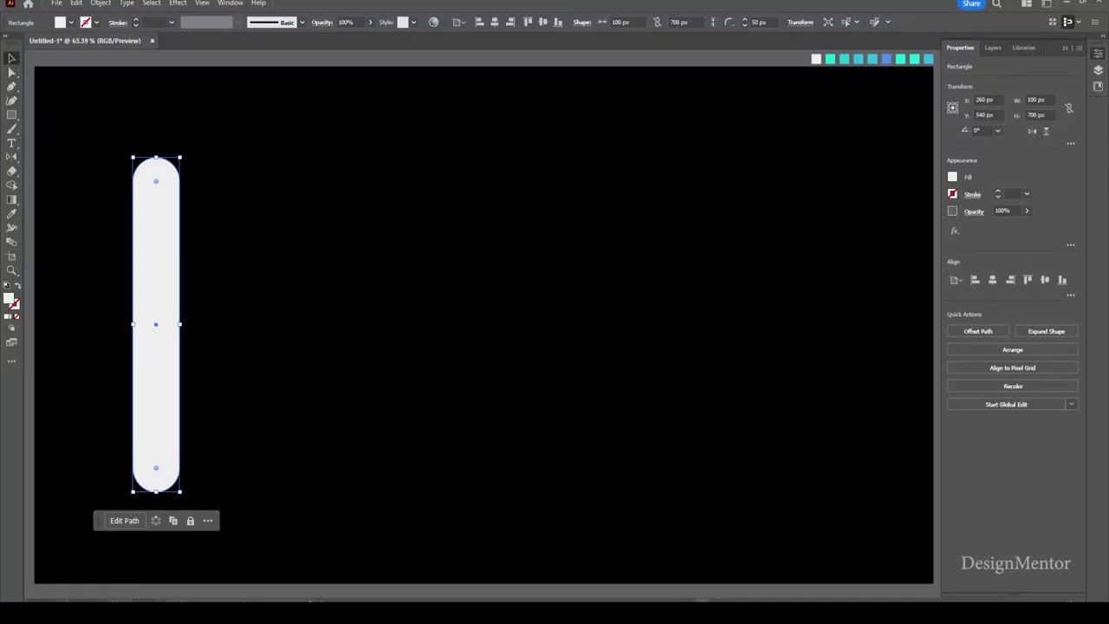
Fill the pill with light grey from the swatches
key("i")
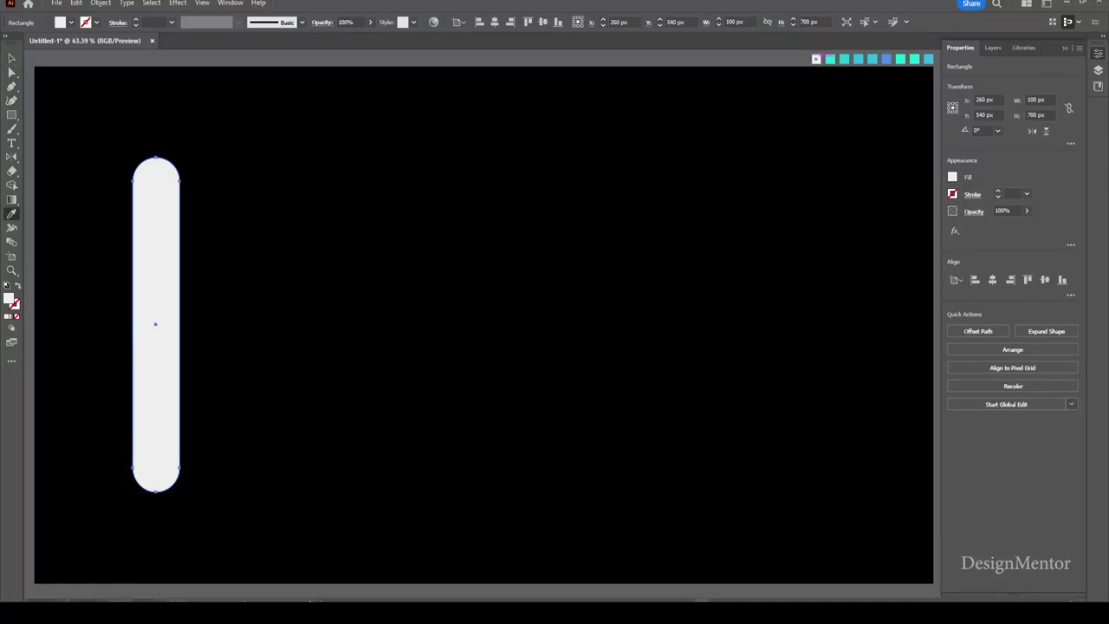
left_click(71, 21)
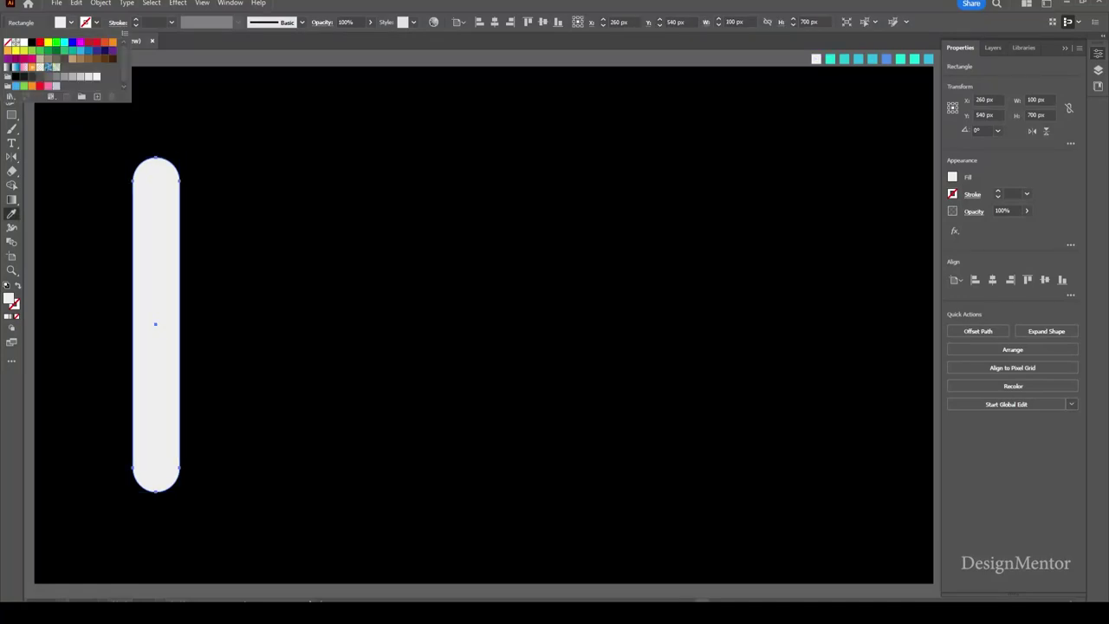
left_click(87, 77)
left_click(84, 76)
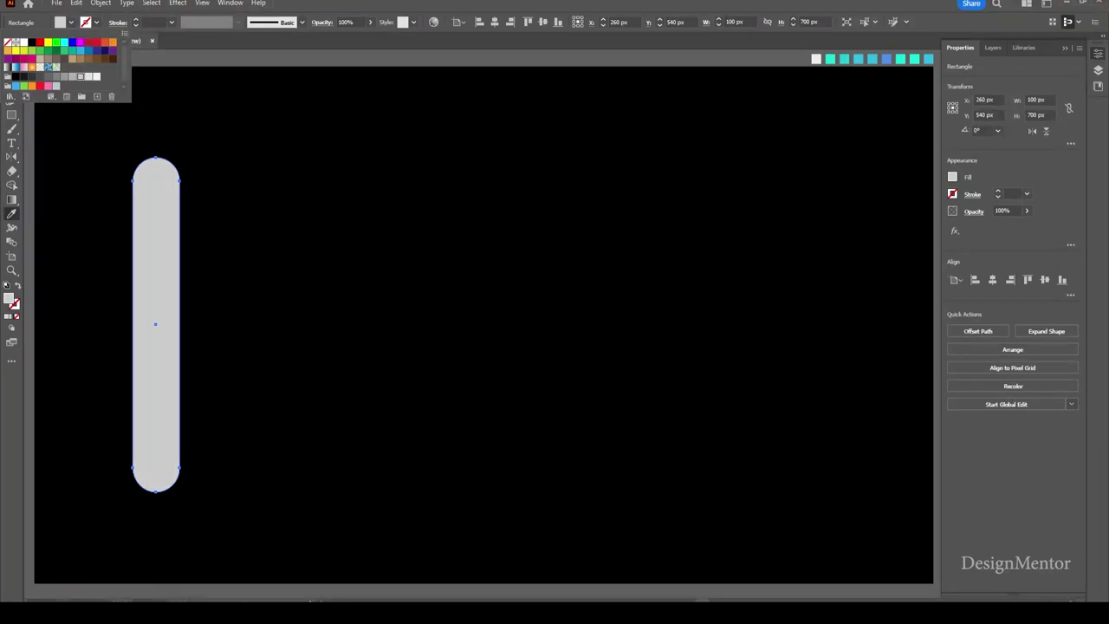
left_click(65, 76)
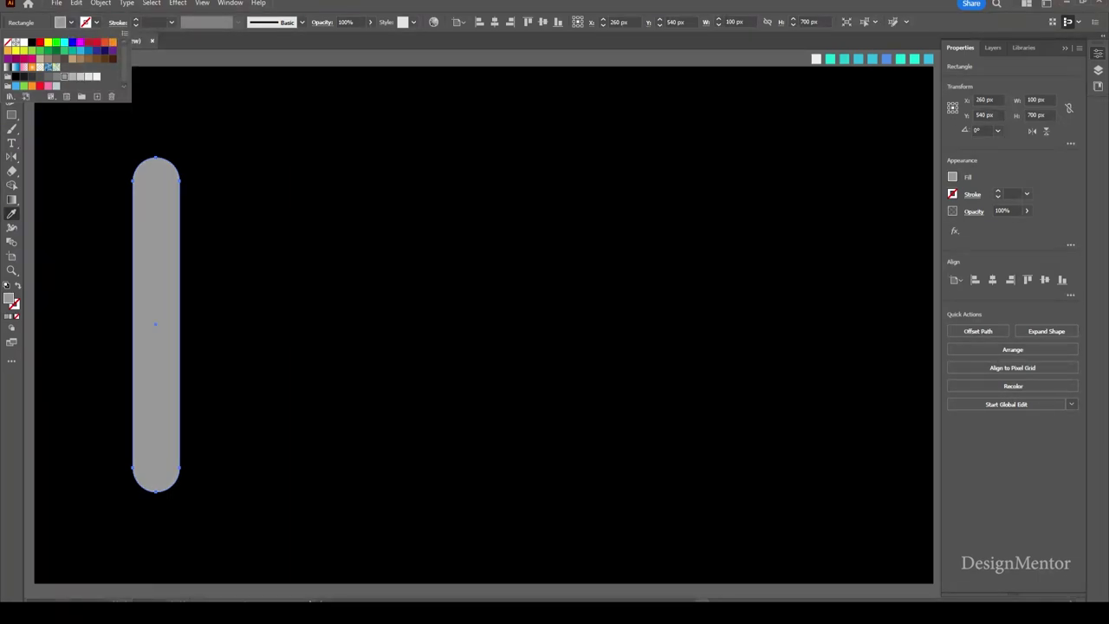
left_click(70, 76)
key("Return")
key("v")
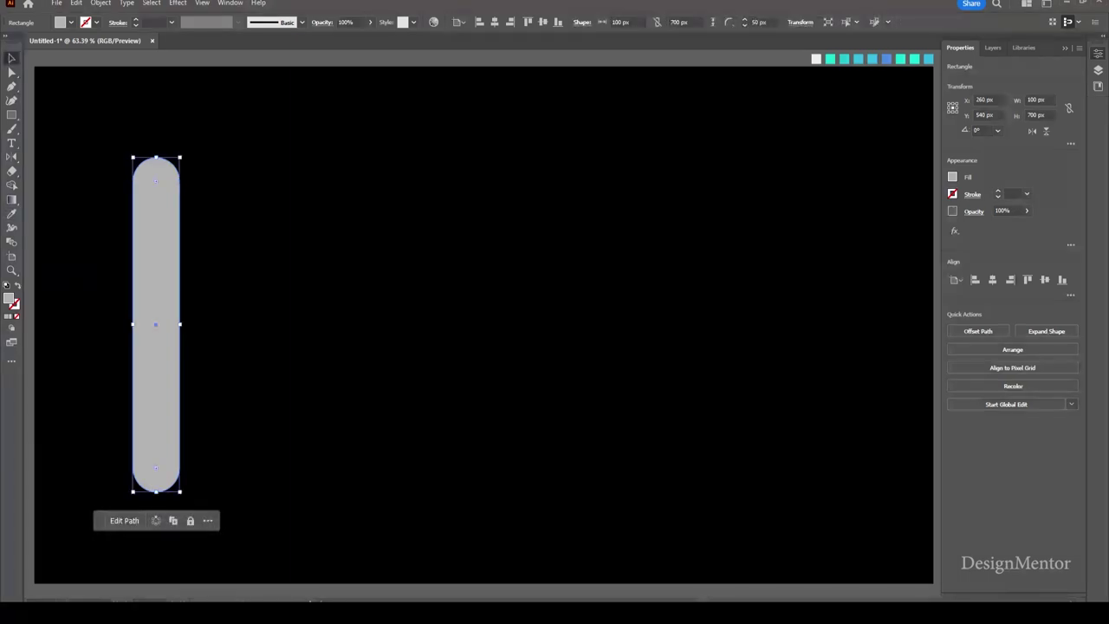
key("ctrl+shift+a")
key("ctrl+a")
Add a Transform effect to the pill with 7 copies moved 200 px horizontally
left_click(177, 2)
mouse_move(213, 98)
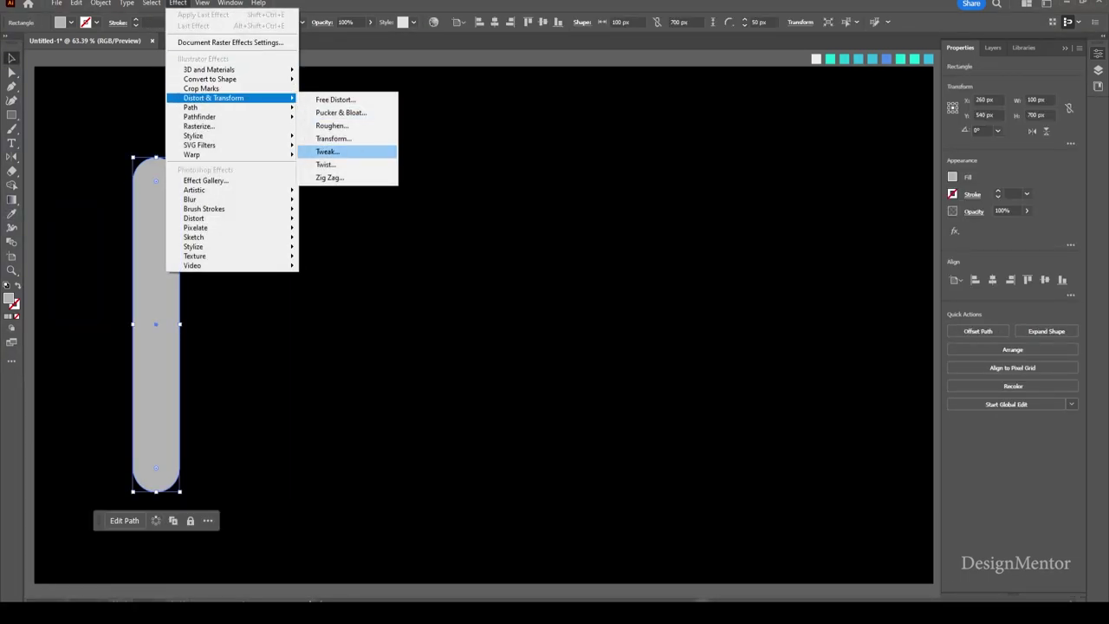
left_click(333, 139)
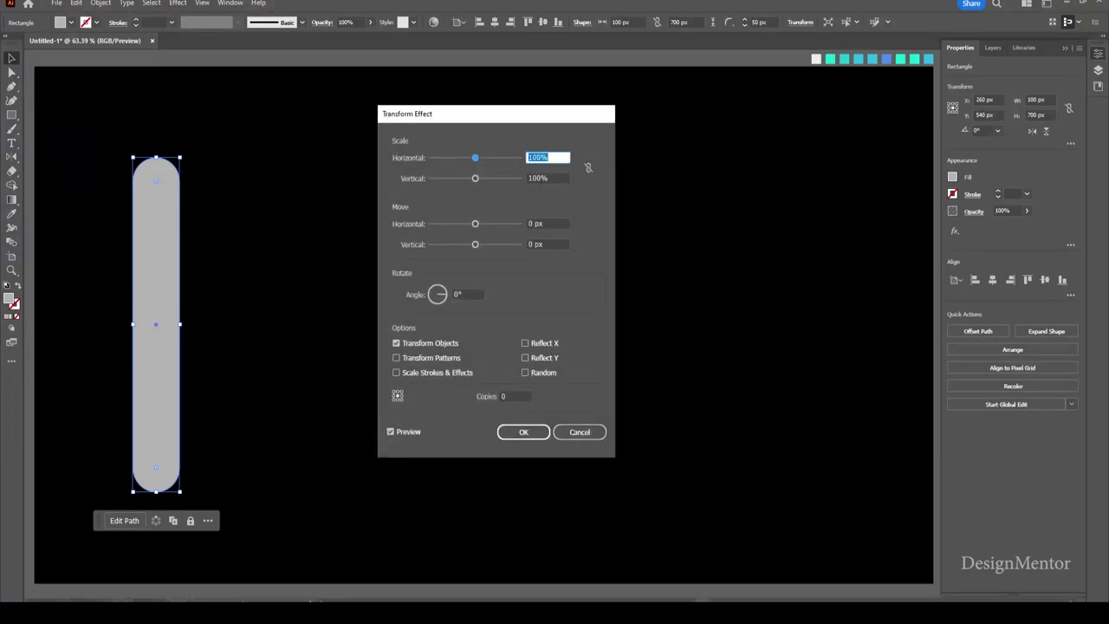
left_click(517, 396)
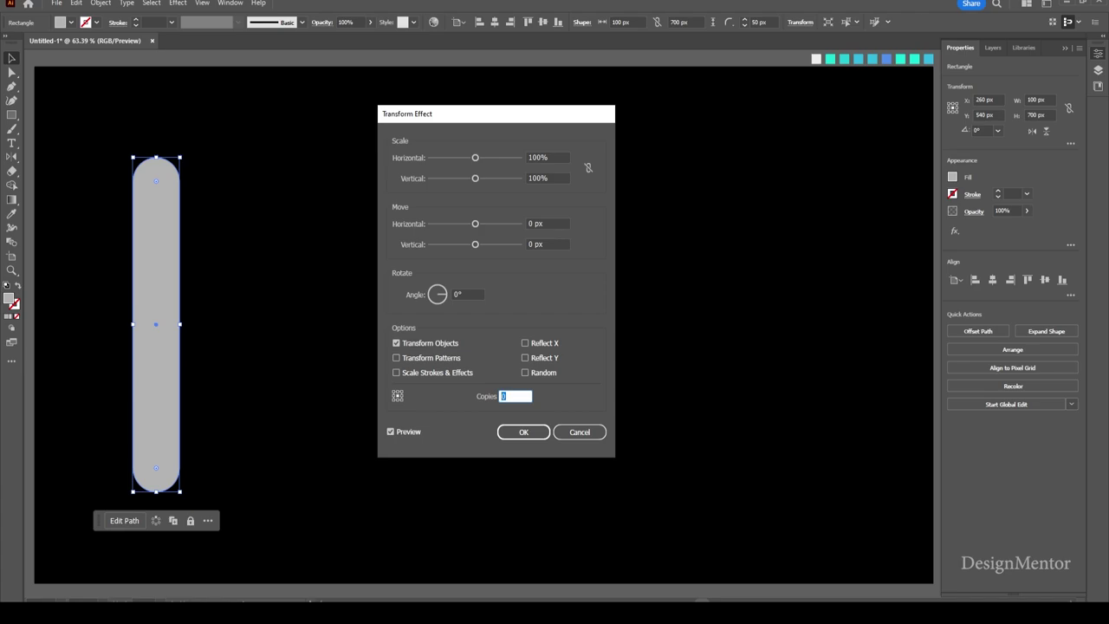
type("7")
key("Tab")
type("20")
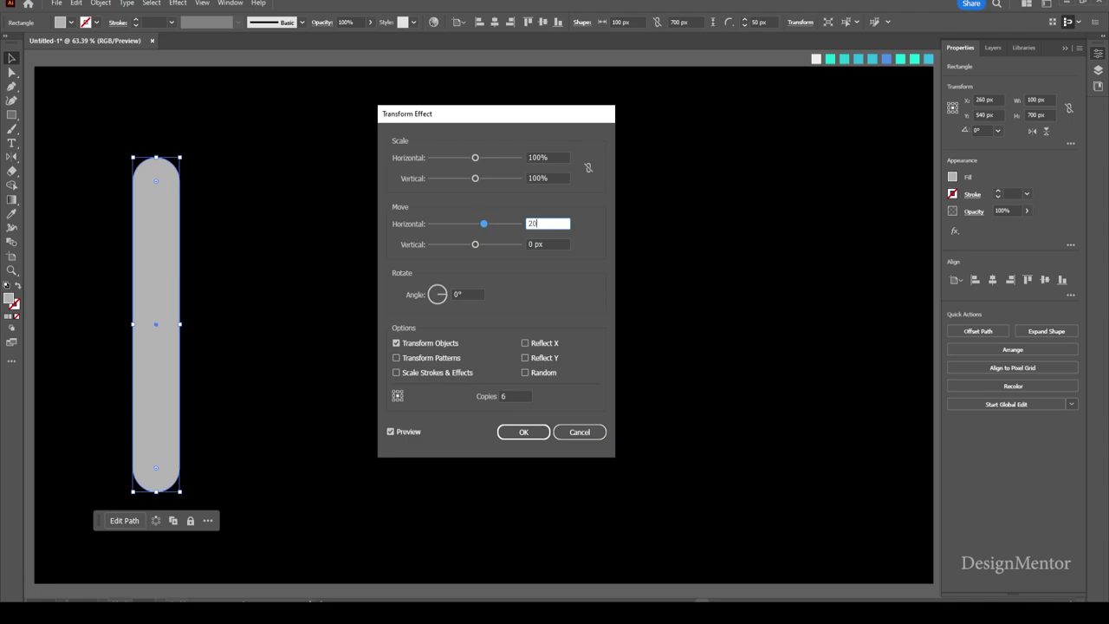
type("0")
key("Tab")
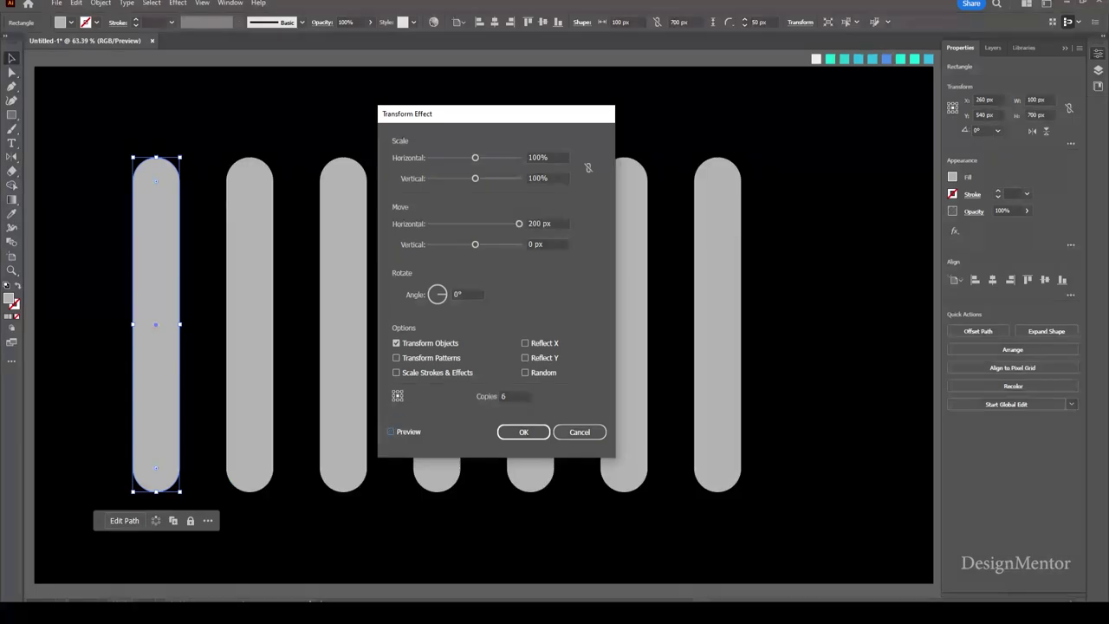
Confirm 7 copies and apply the effect, giving eight bars 200 px apart
left_click_drag(433, 113, 693, 236)
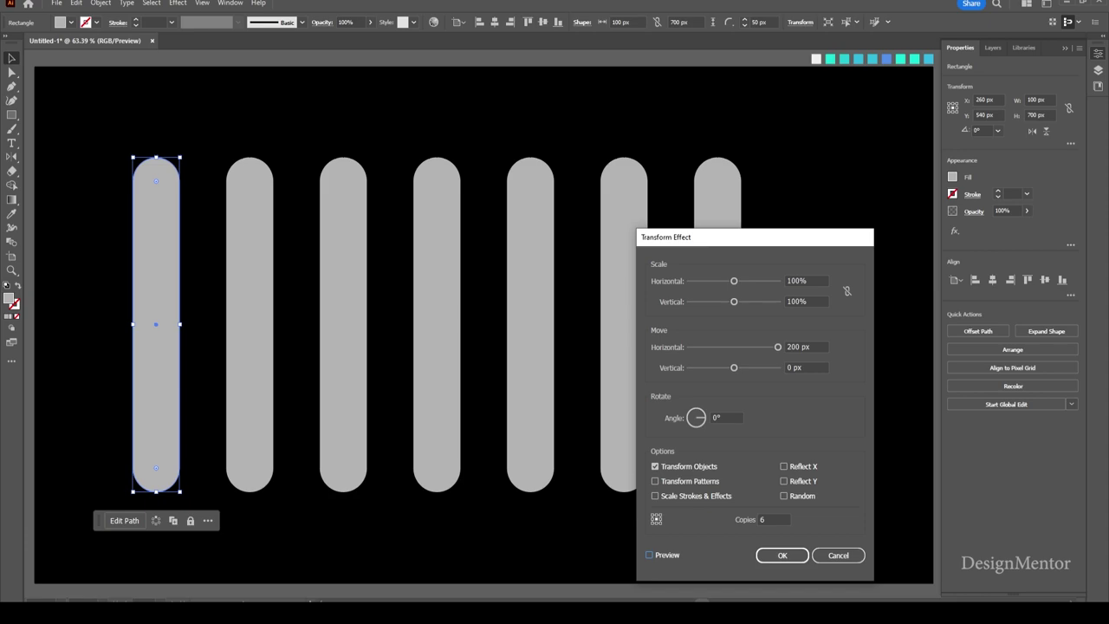
left_click_drag(724, 240, 782, 299)
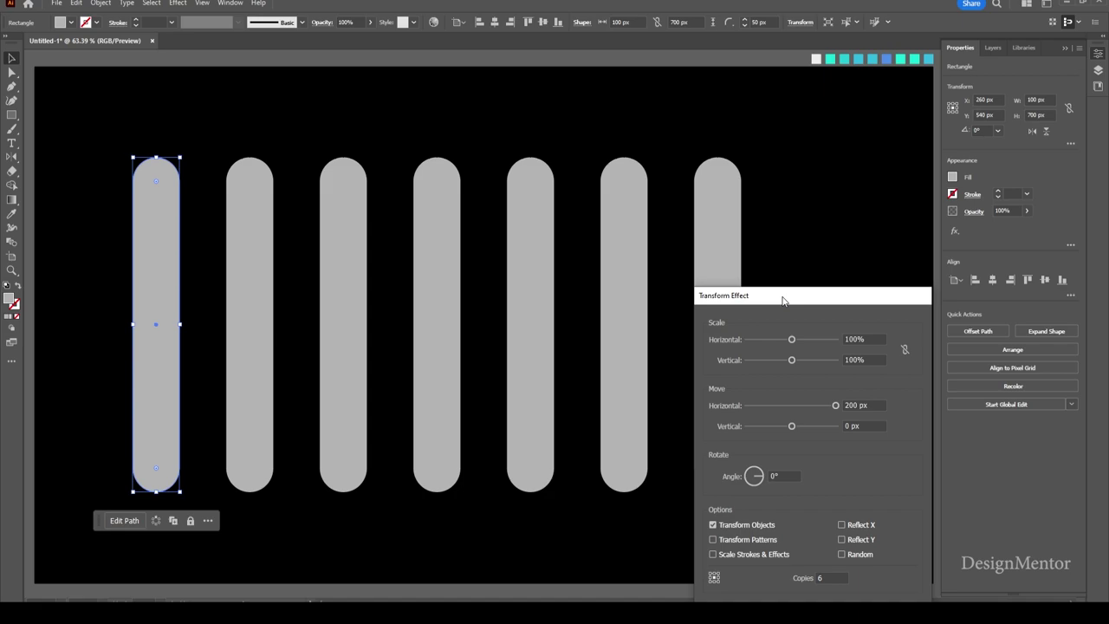
left_click_drag(783, 299, 431, 220)
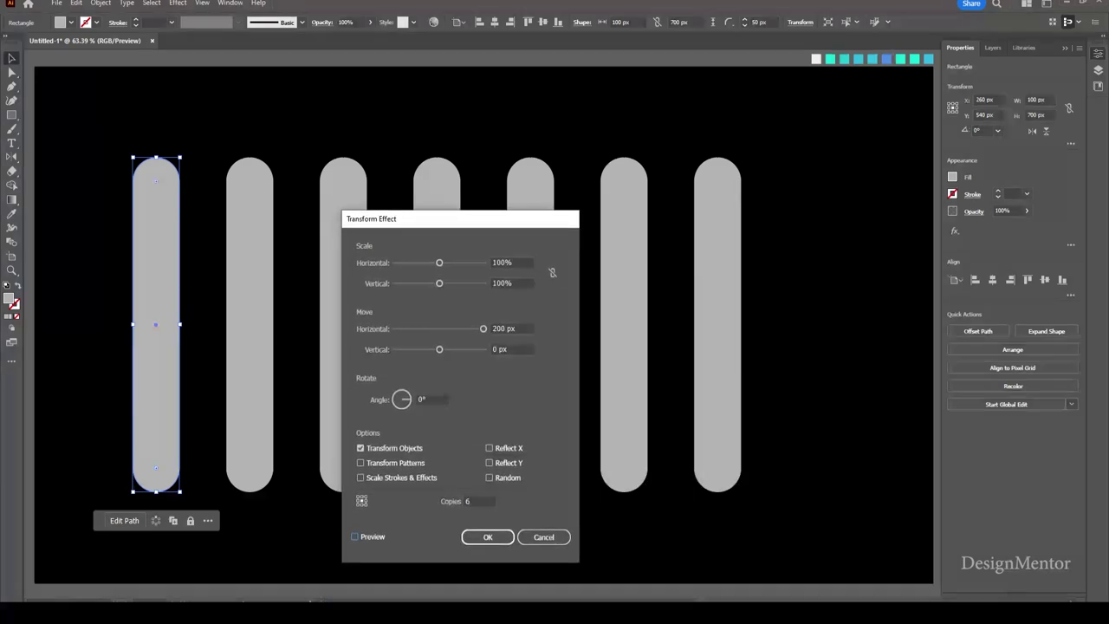
double_click(479, 501)
type("7")
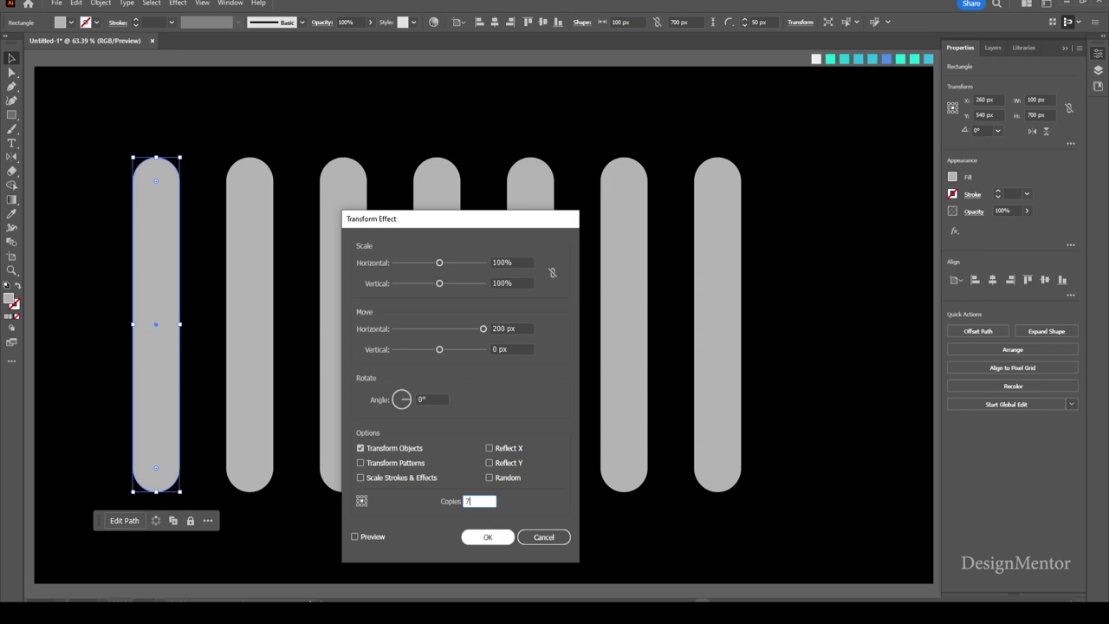
key("Return")
key("ctrl+shift+a")
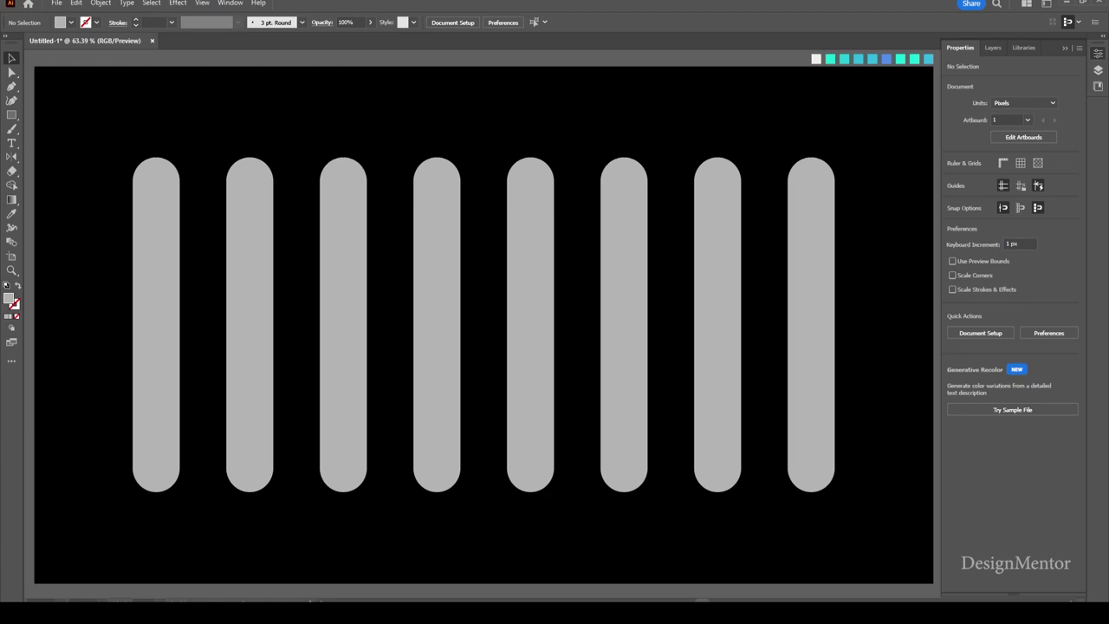
Set the text font to Open Sans Condensed Bold with a white fill
key("t")
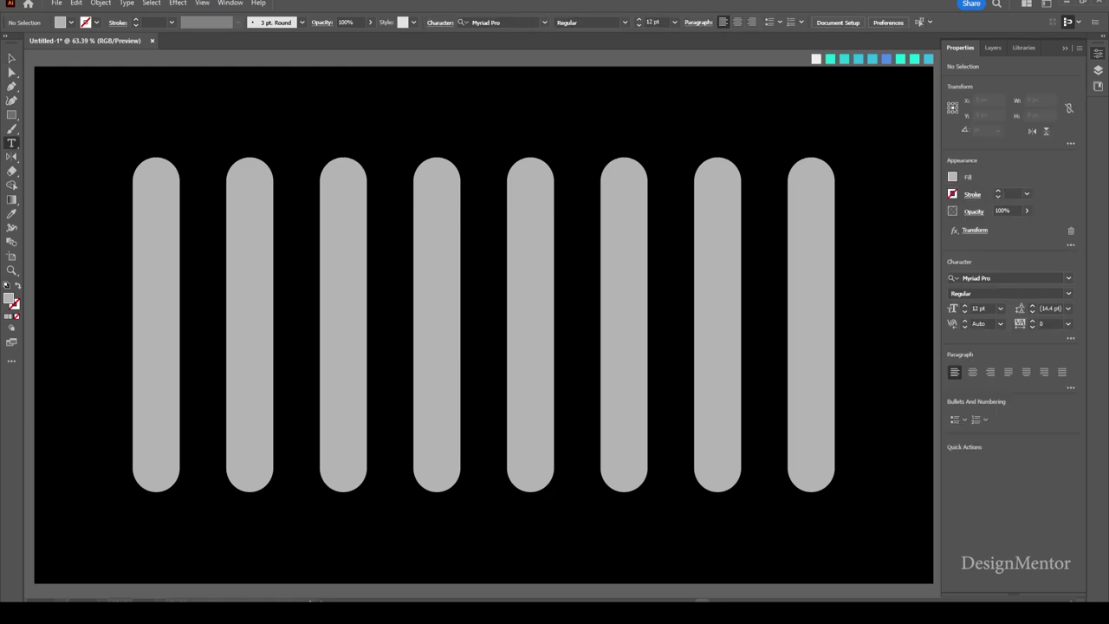
type("open")
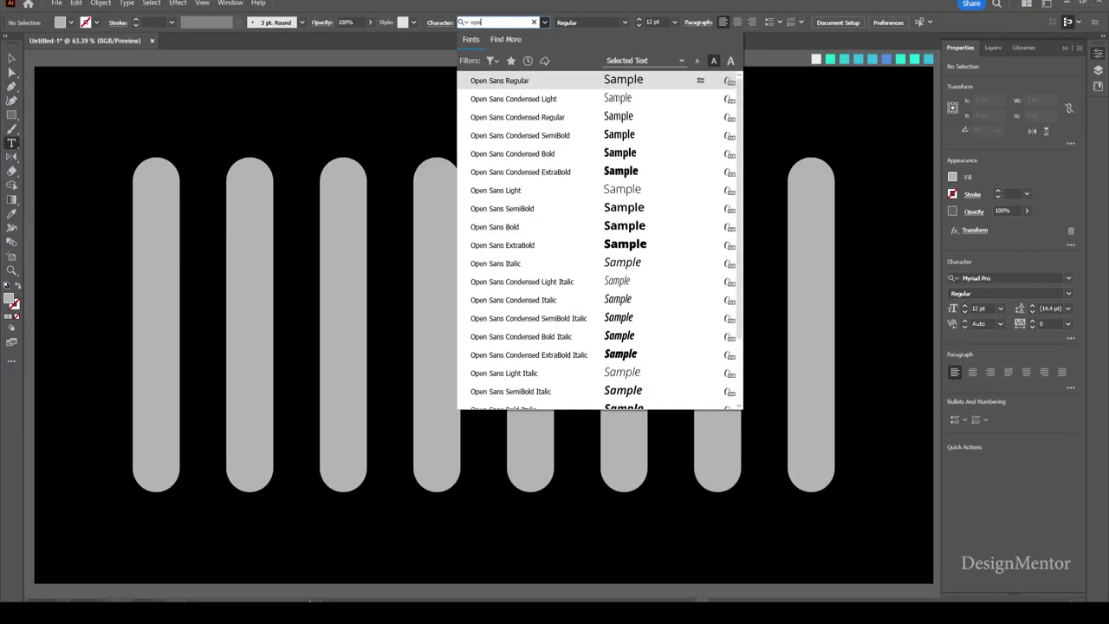
key("Down")
key("Down")
key("Down")
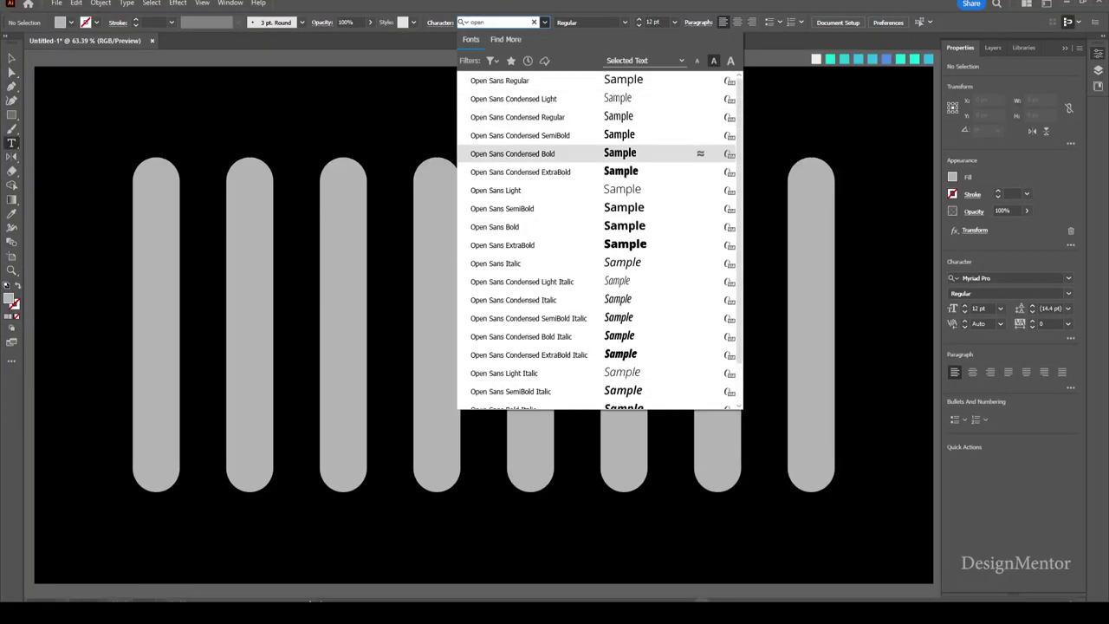
key("Return")
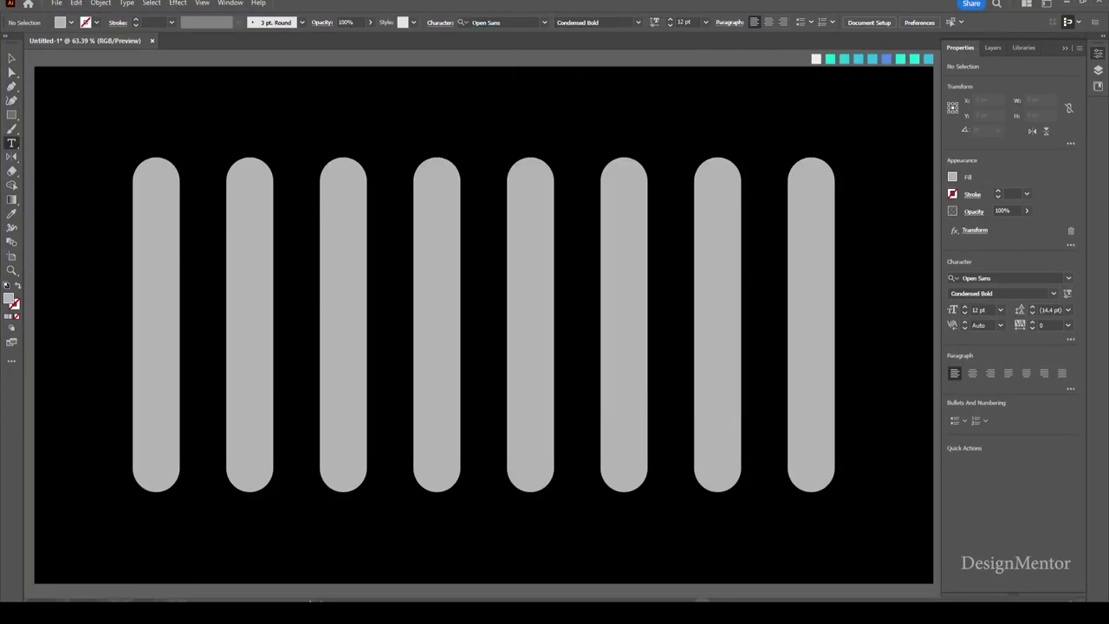
left_click(71, 22)
left_click(26, 43)
Type the white year label 2019 below the first bar at 25 pt
left_click(125, 537)
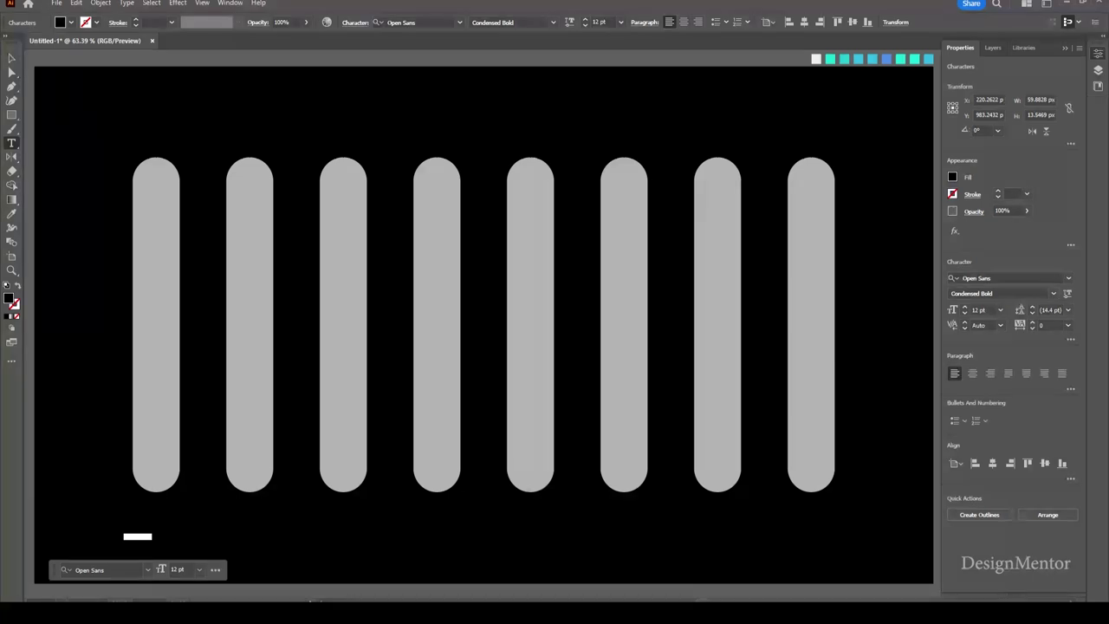
left_click(71, 23)
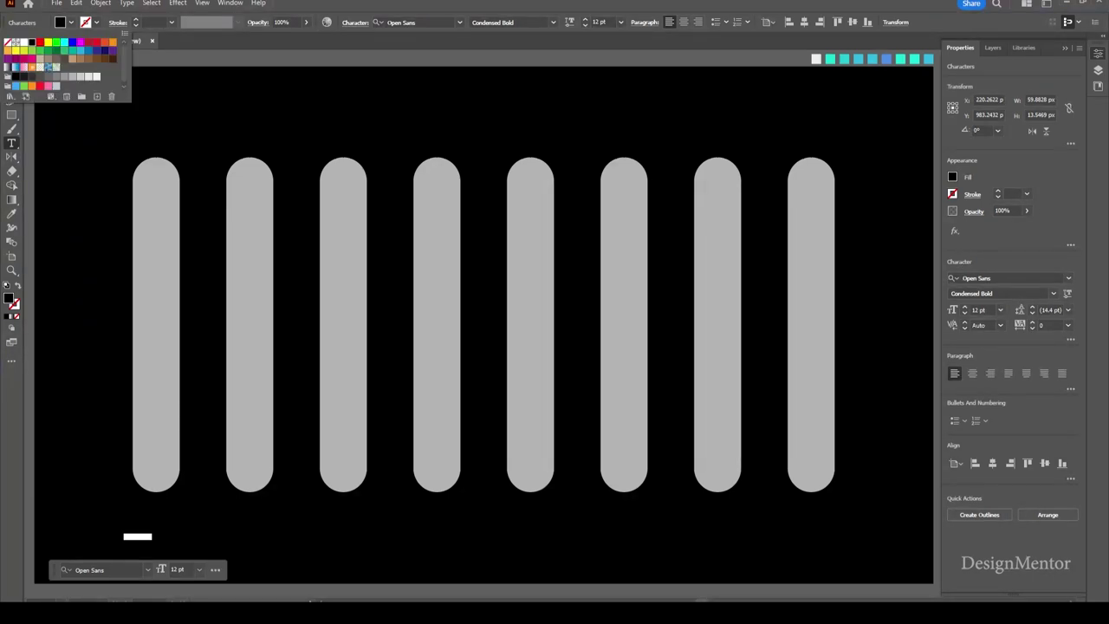
left_click(26, 43)
type("2")
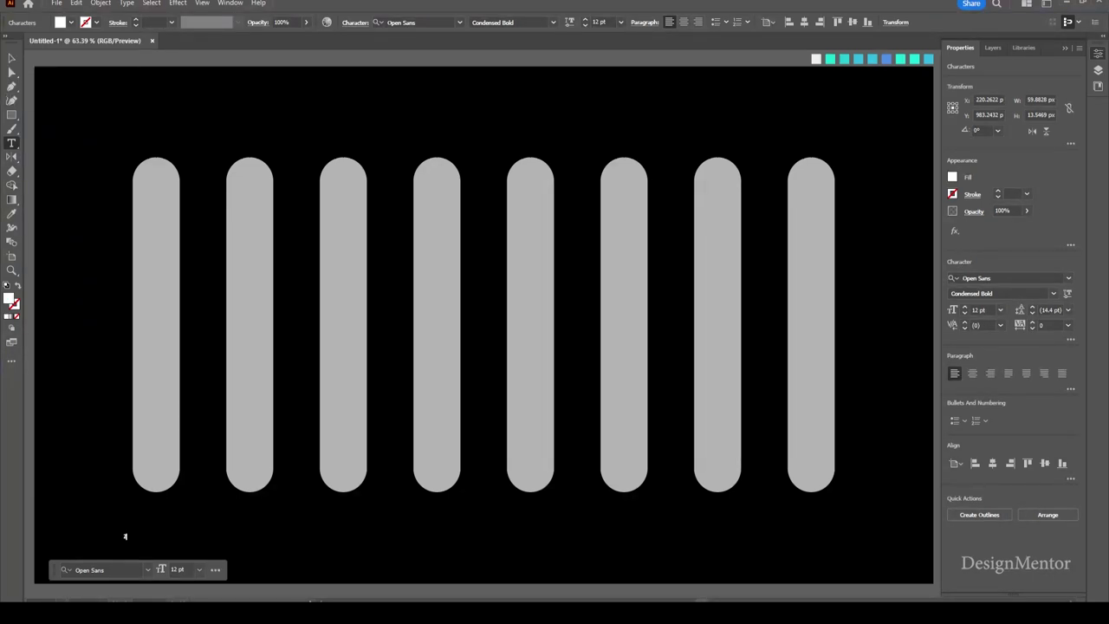
type("0")
type("20")
left_click(979, 310)
type("25")
key("Return")
key("Escape")
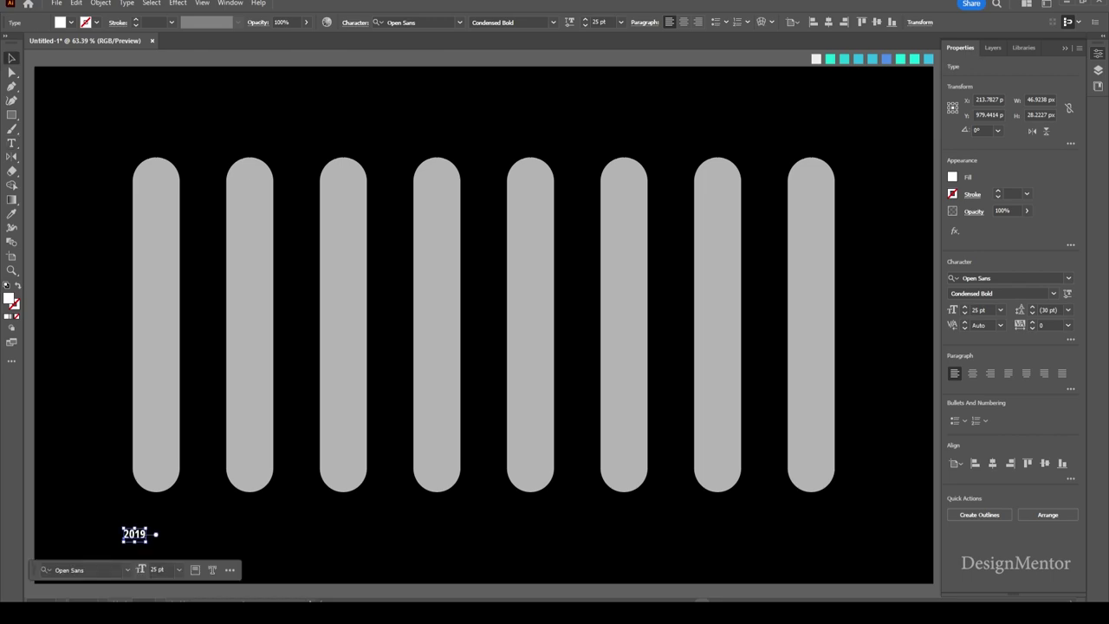
left_click(165, 550)
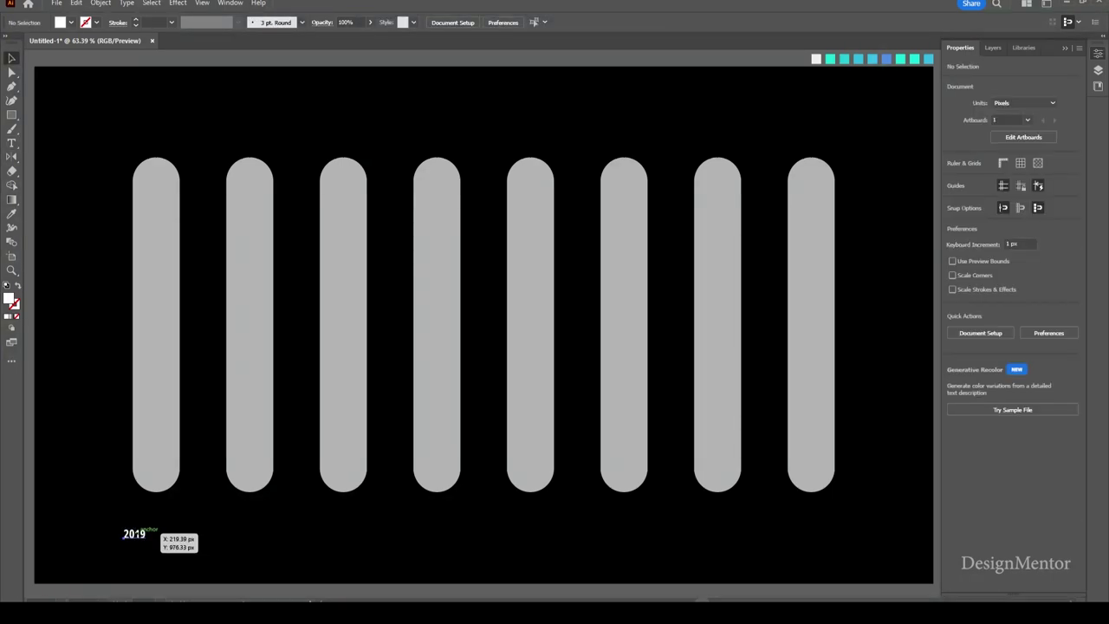
Position the 2019 label centred under the first bar
left_click(141, 532)
left_click_drag(134, 534, 153, 519)
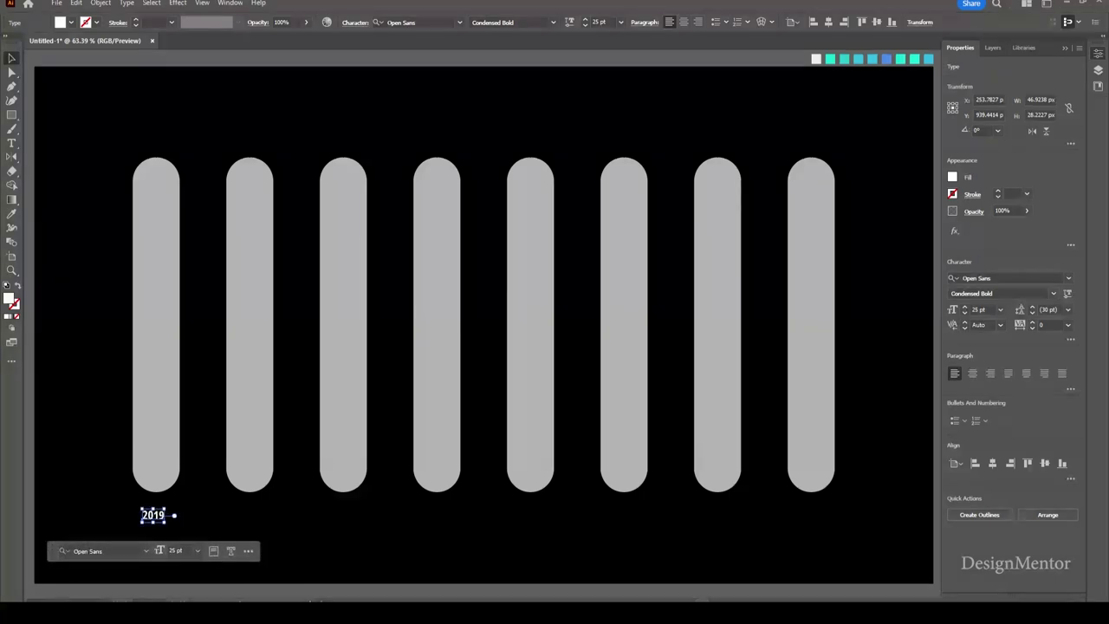
key("Right")
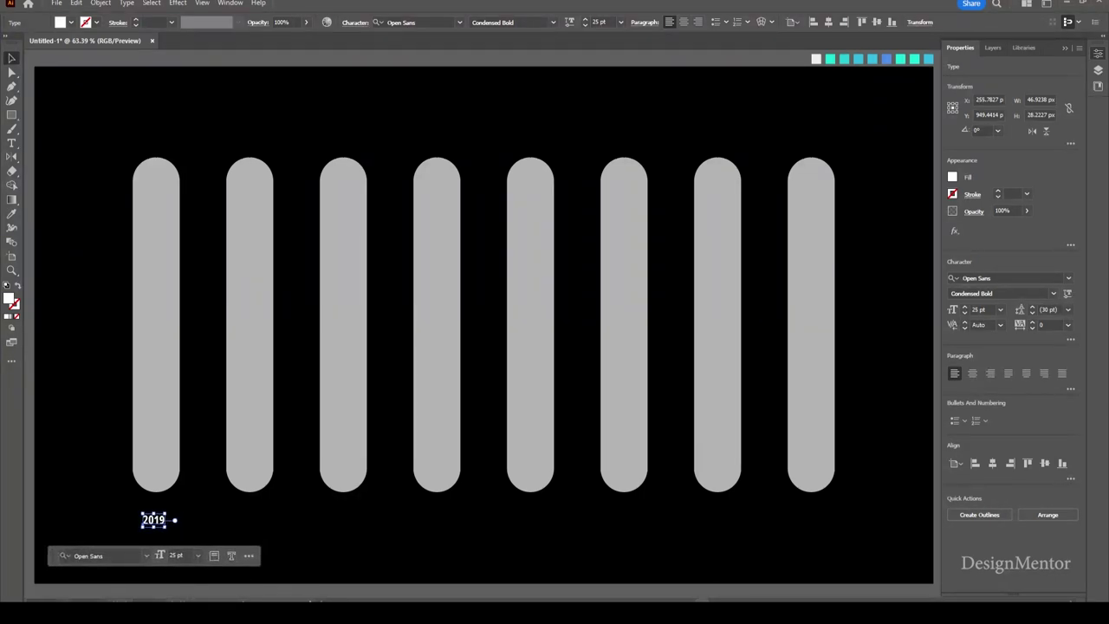
left_click(191, 520)
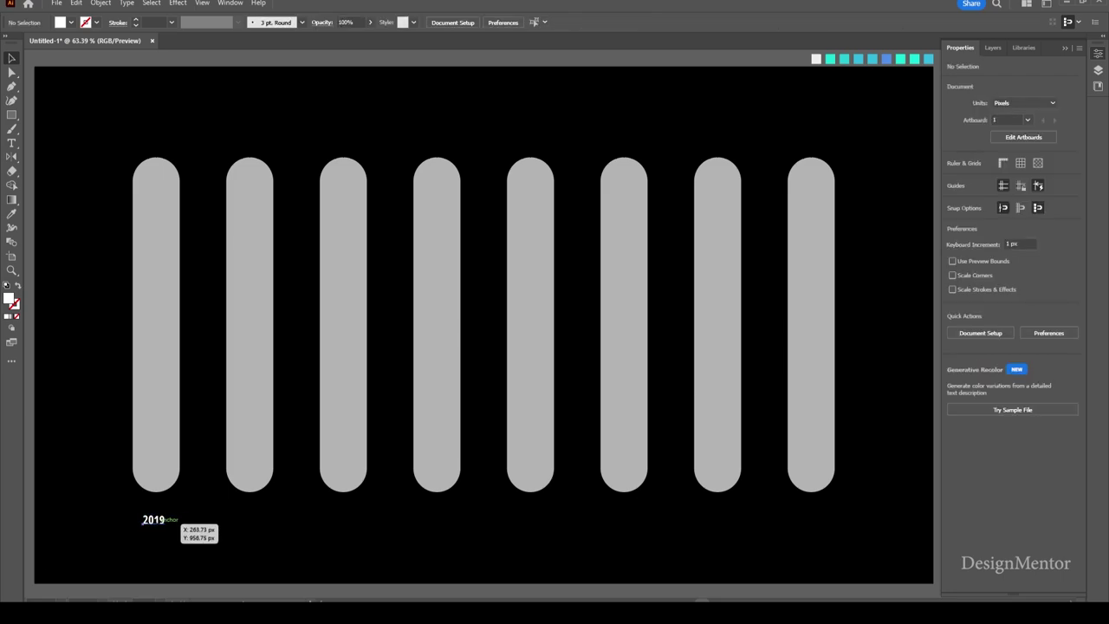
left_click(154, 520)
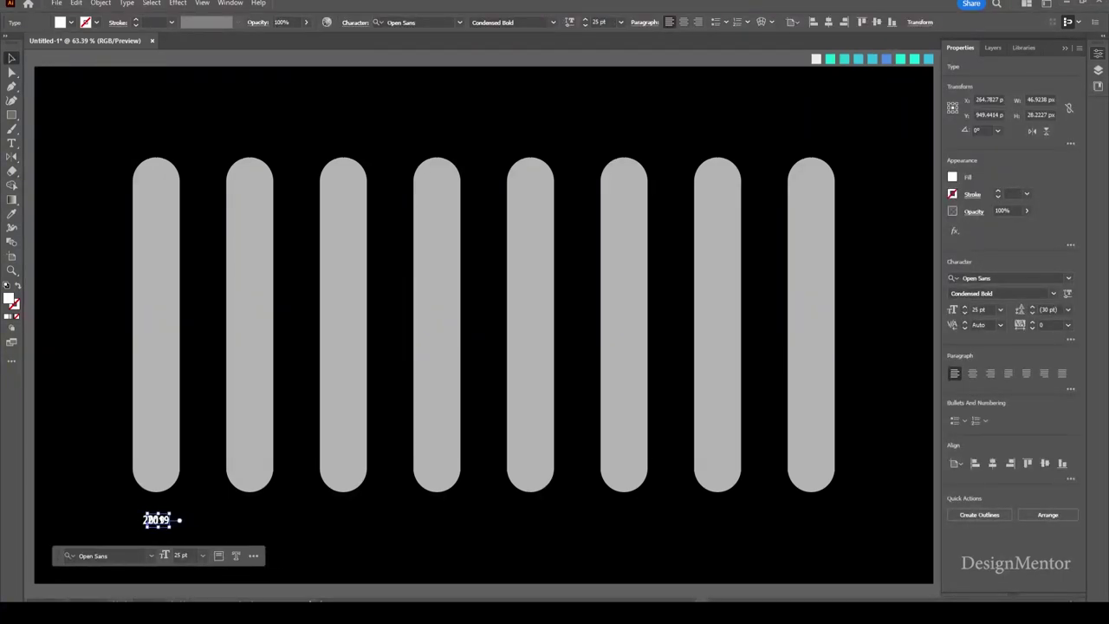
Copy the label under the second bar and change it to 2020
left_click_drag(154, 520, 230, 520)
key("shift+Right")
key("shift+Right")
key("shift+Right")
key("shift+Right")
key("shift+Right")
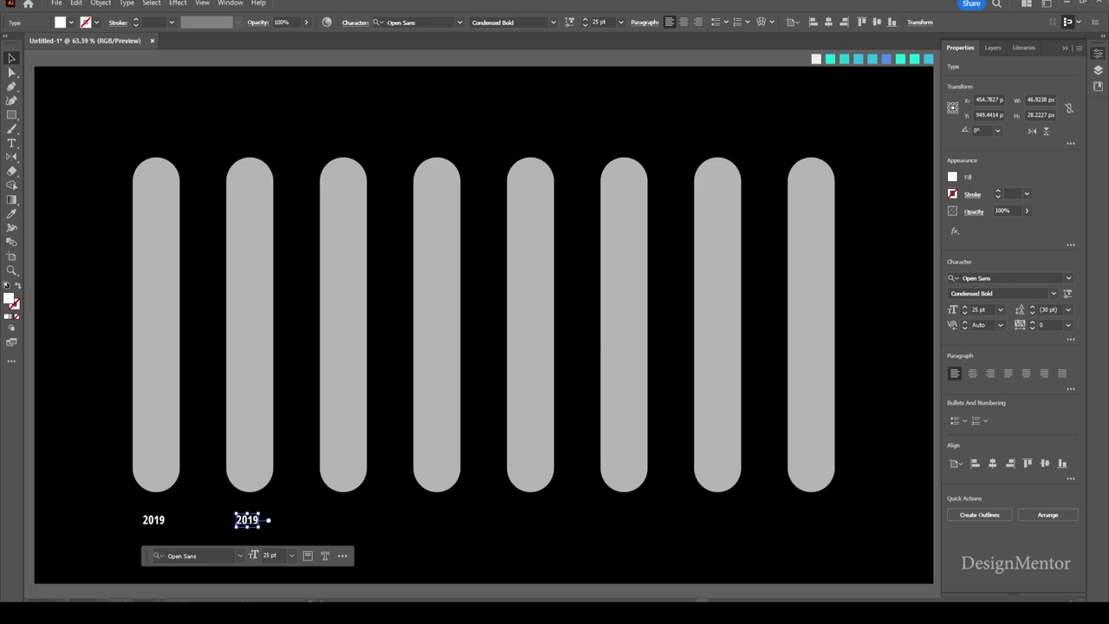
key("t")
left_click(255, 520)
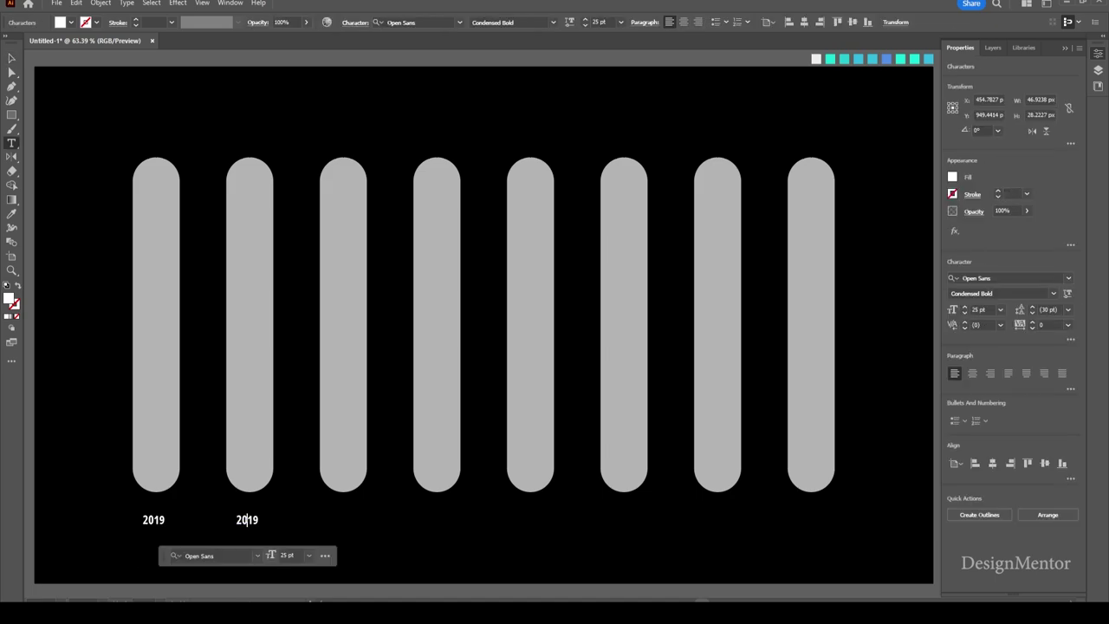
left_click_drag(247, 520, 258, 519)
type("20")
key("Escape")
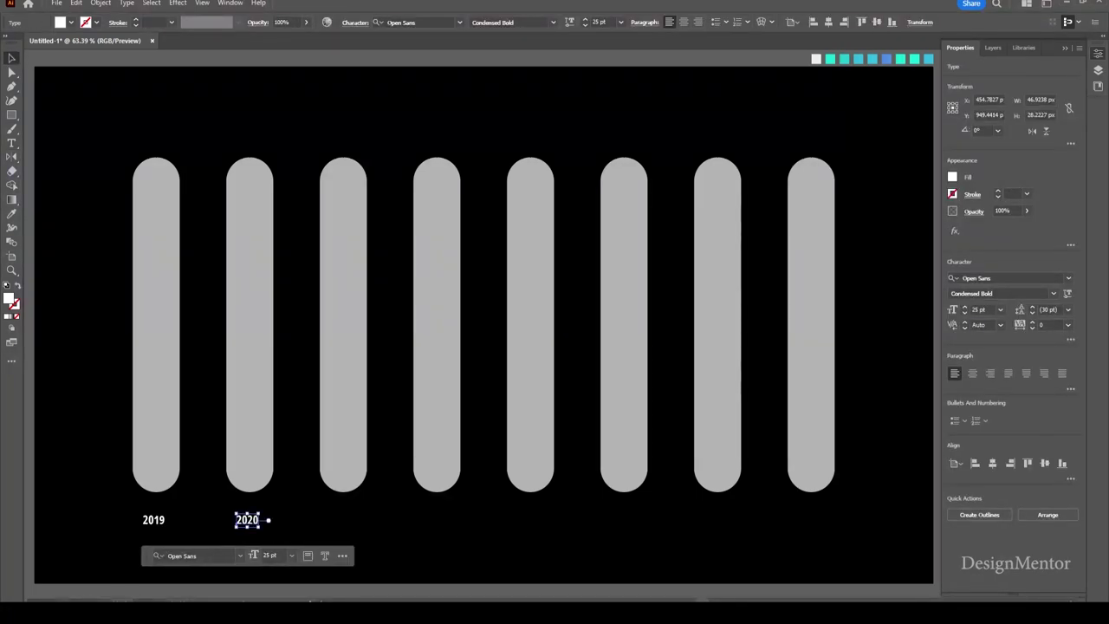
Copy labels under the third and fourth bars, changing the third to 2021
key("alt+shift+Right")
key("shift+Right")
key("shift+Right")
key("shift+Right")
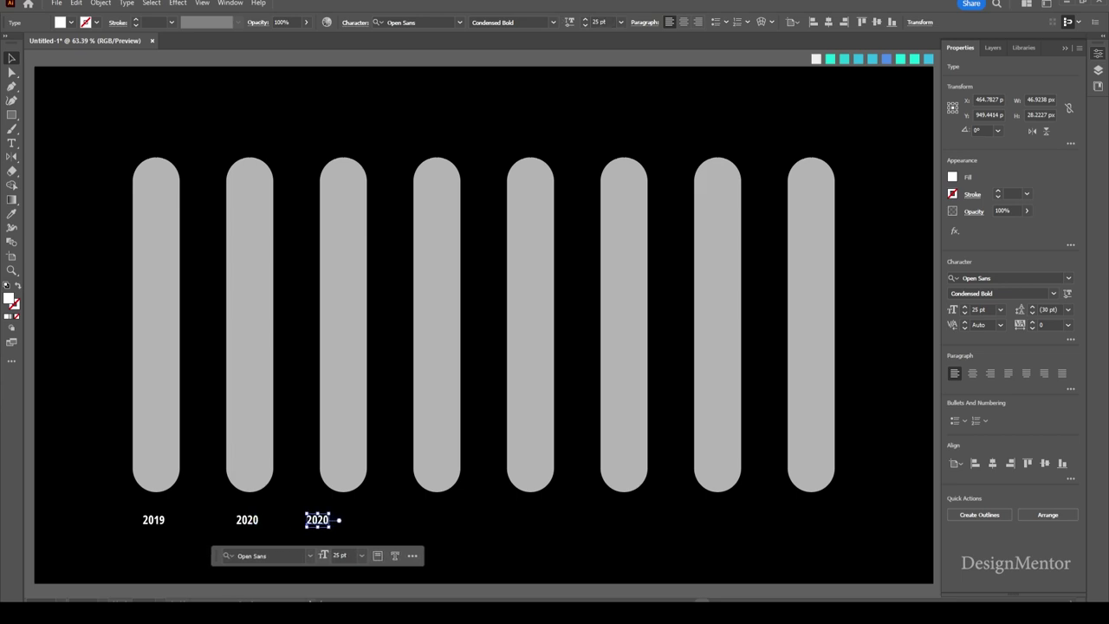
key("shift+Right")
key("shift+Right")
key("shift+Right")
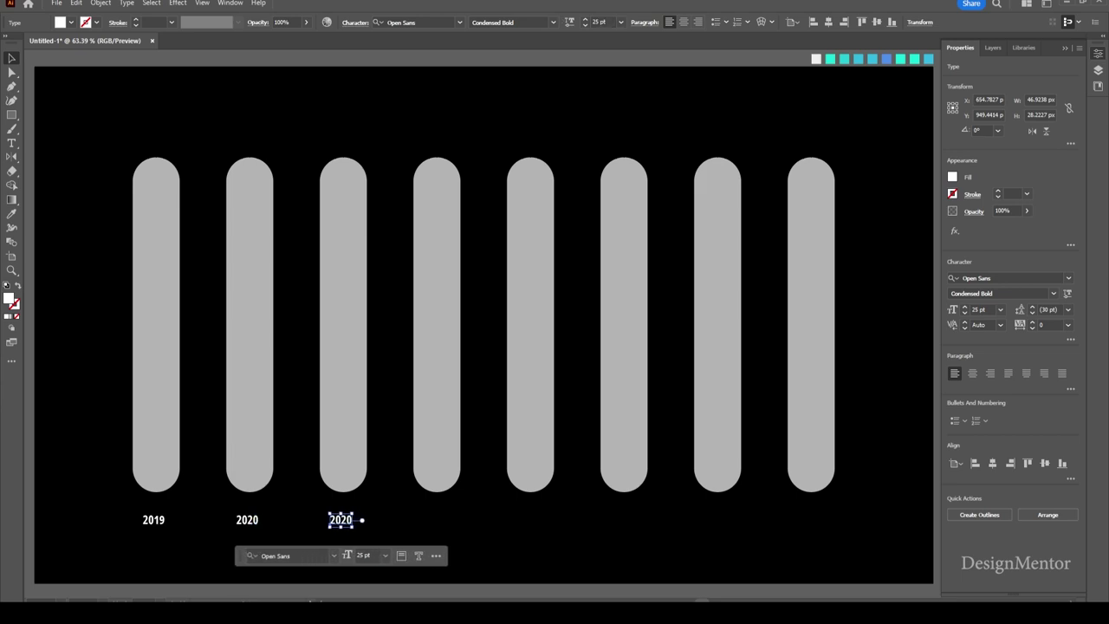
double_click(347, 519)
left_click_drag(353, 520, 345, 520)
type("1")
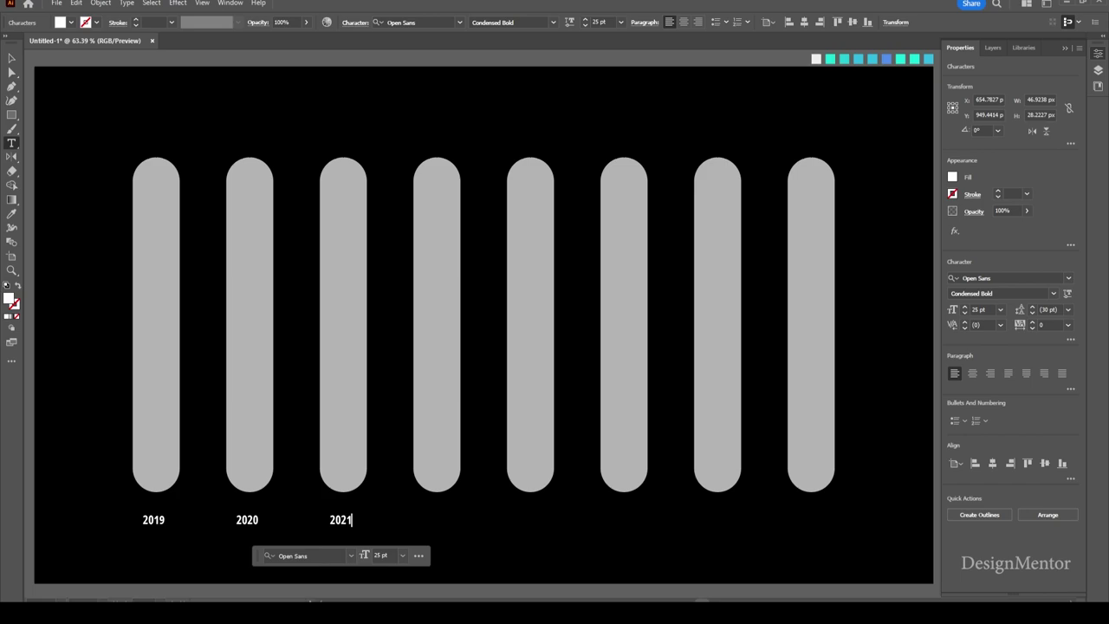
key("Escape")
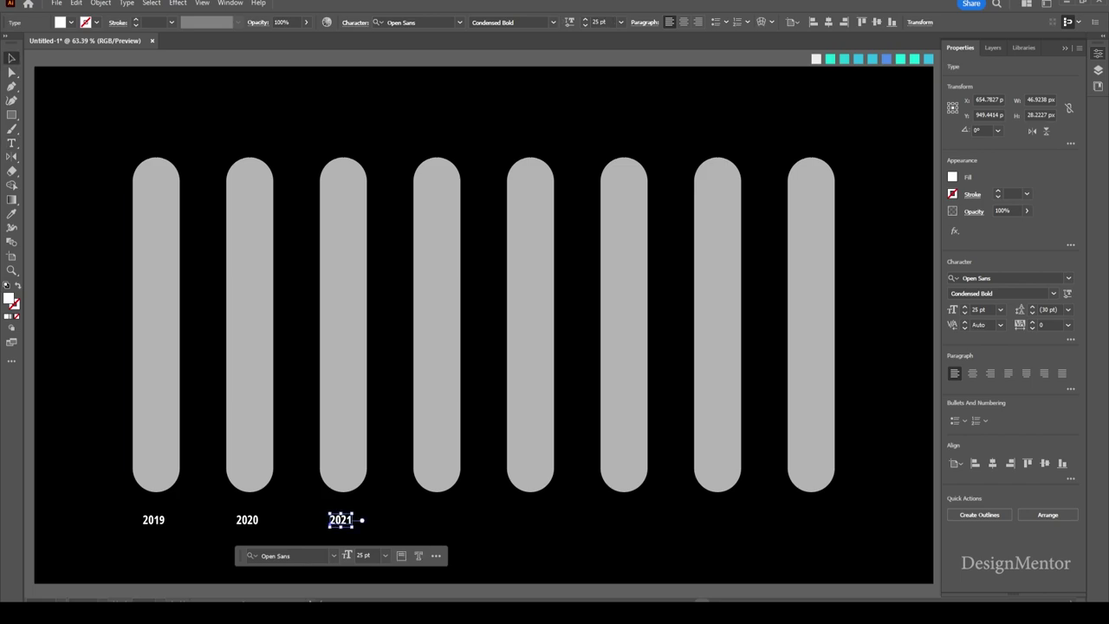
left_click_drag(340, 520, 438, 520, "alt")
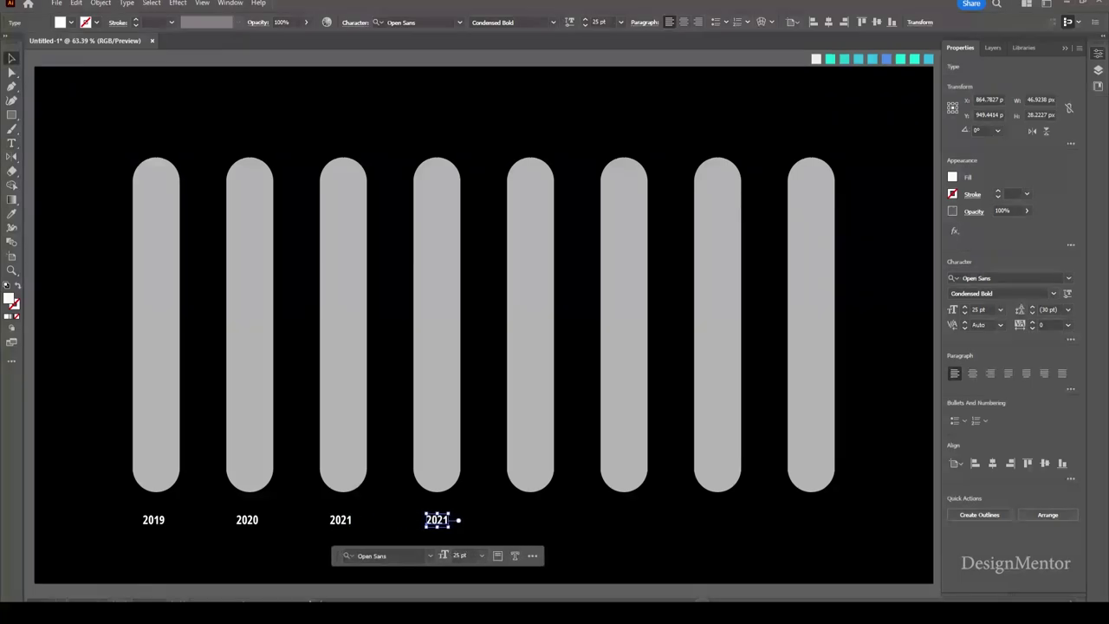
double_click(438, 520)
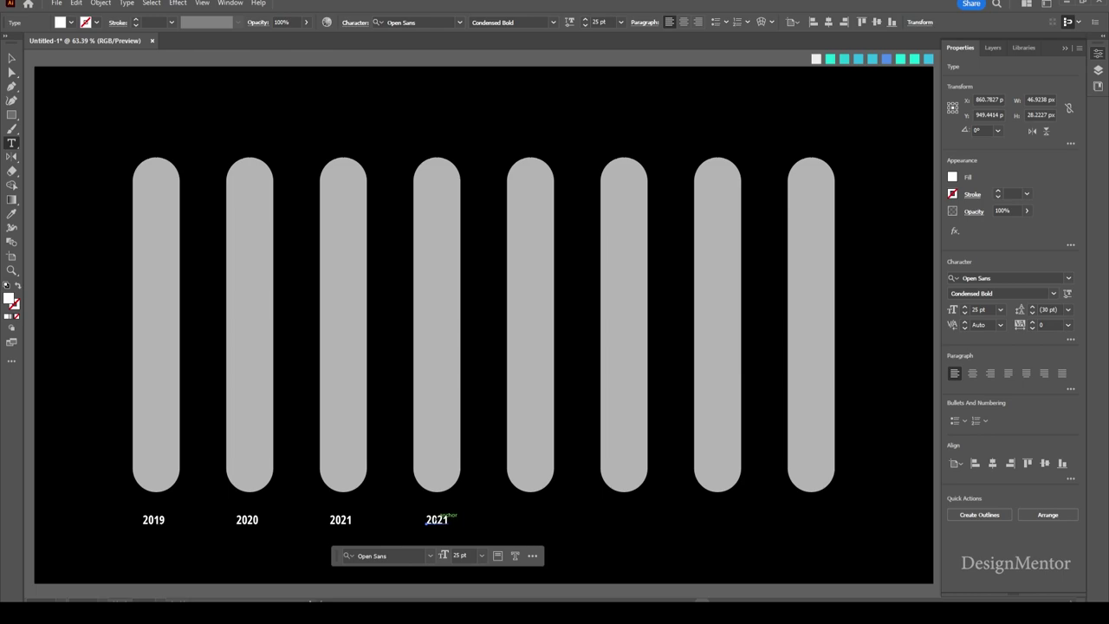
left_click_drag(450, 520, 442, 520)
Finish the 2022 label and add 2023 and 2024 under the next bars
type("2")
key("Escape")
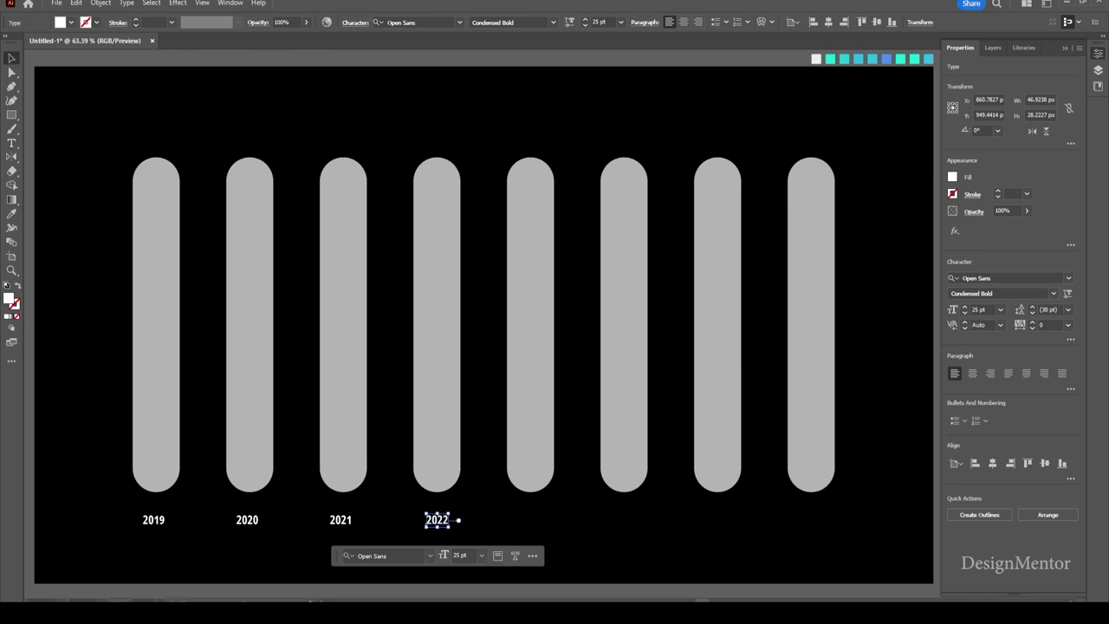
left_click_drag(442, 520, 625, 520, "alt")
double_click(531, 520)
type("3")
key("Escape")
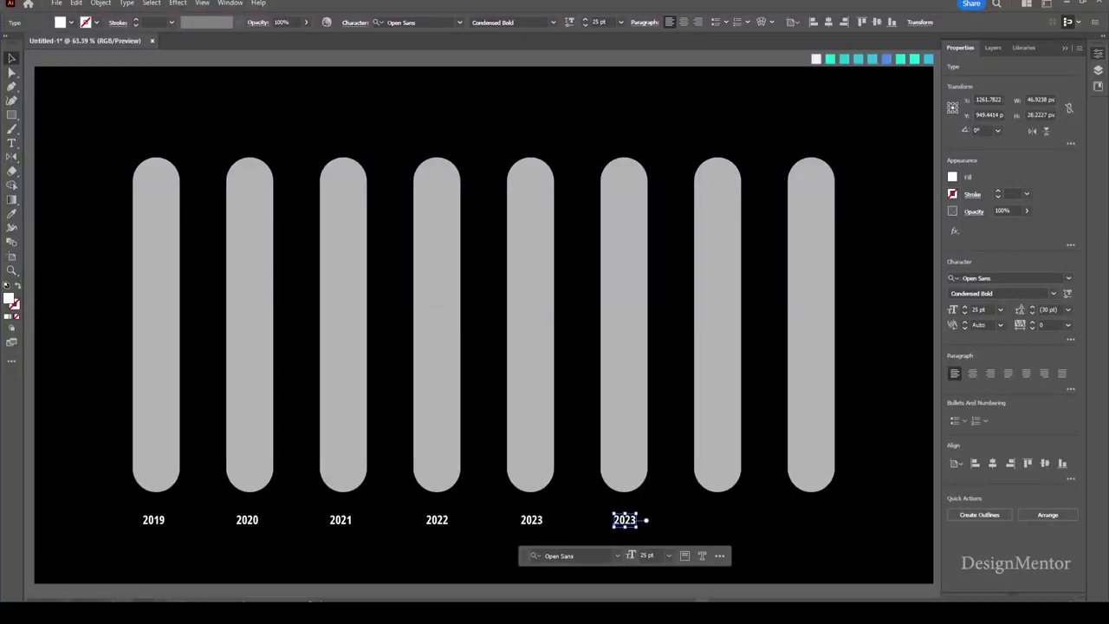
double_click(622, 520)
key("BackSpace")
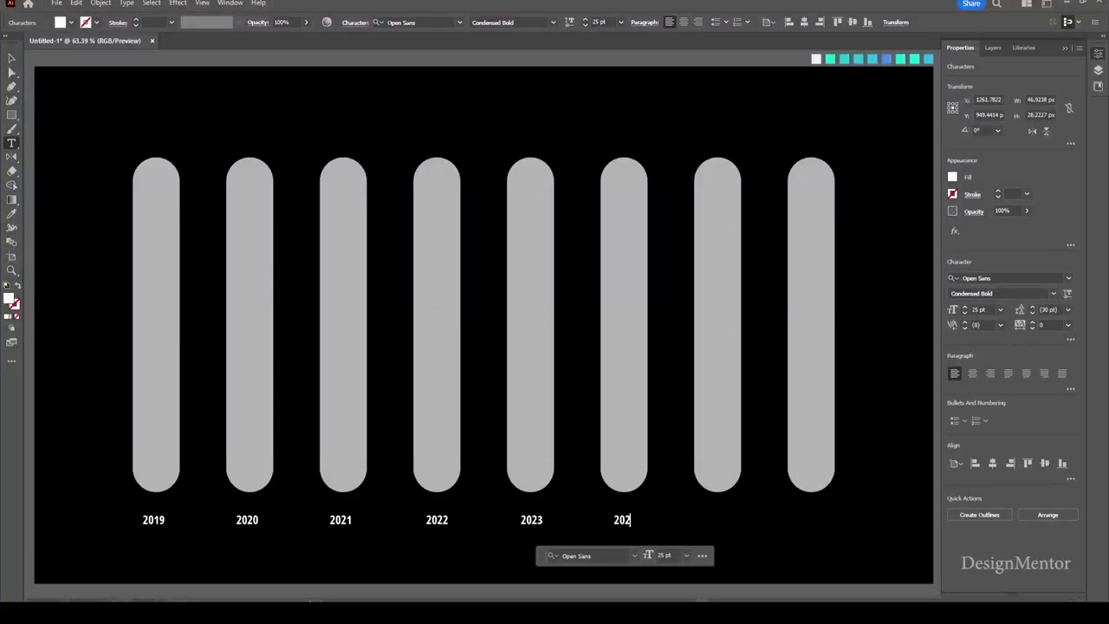
type("4")
key("Escape")
Add 2025 and 2026 labels under the last two bars
left_click_drag(624, 520, 718, 520)
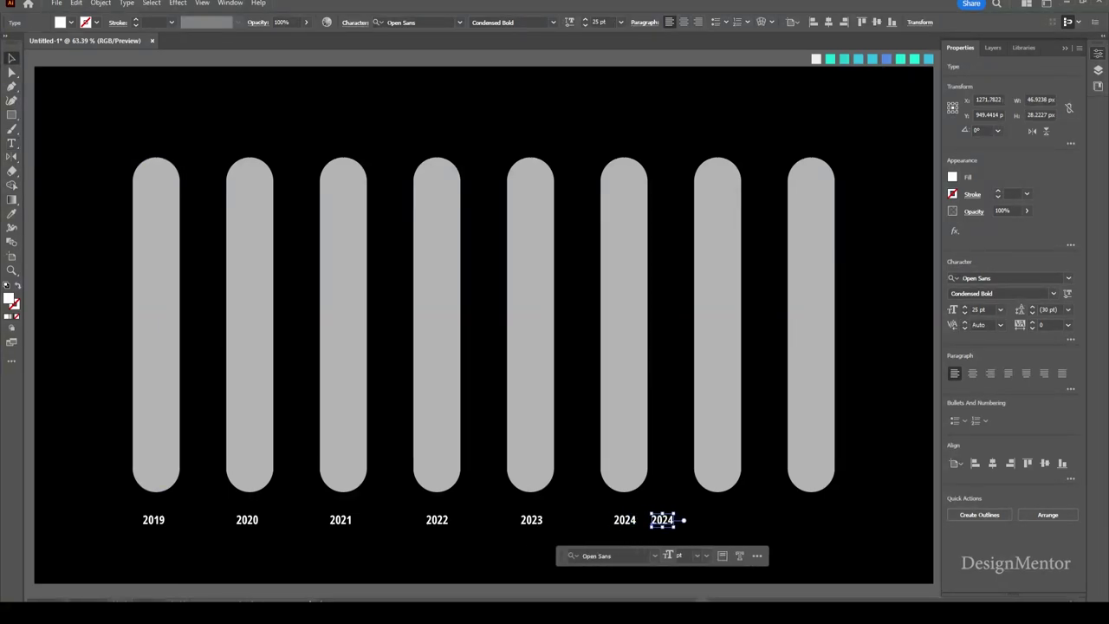
key("Left")
key("Left")
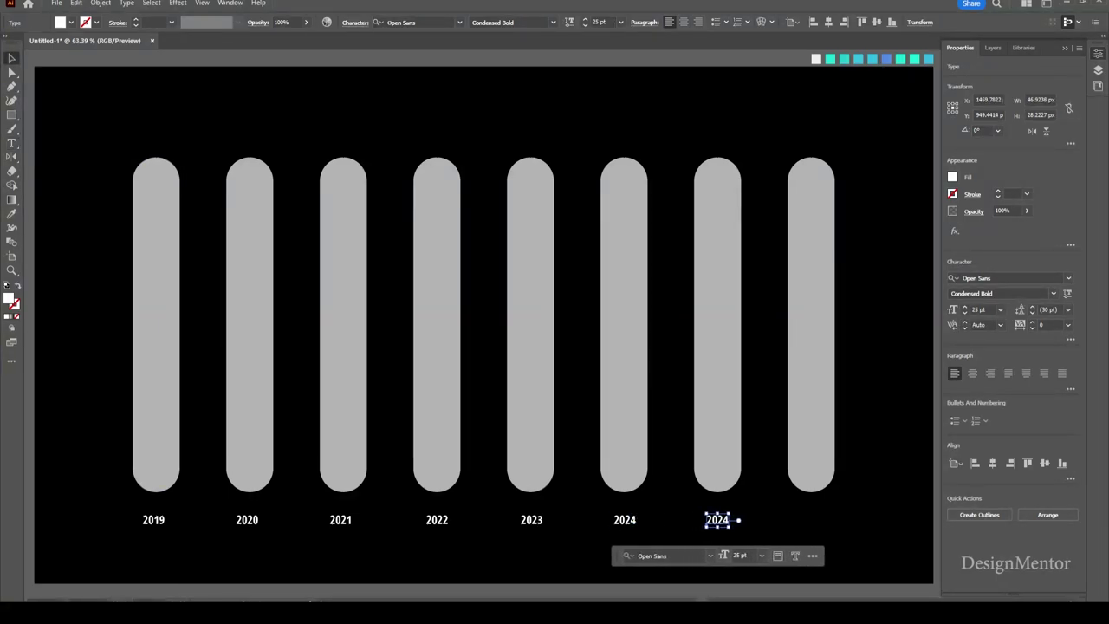
key("Return")
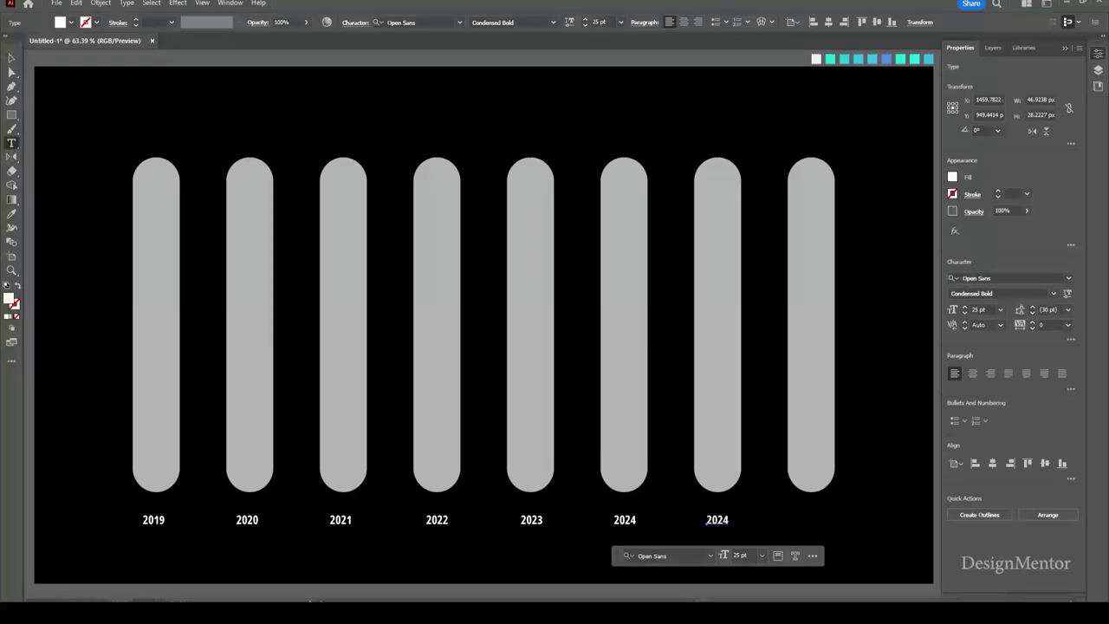
key("BackSpace")
type("5")
key("Escape")
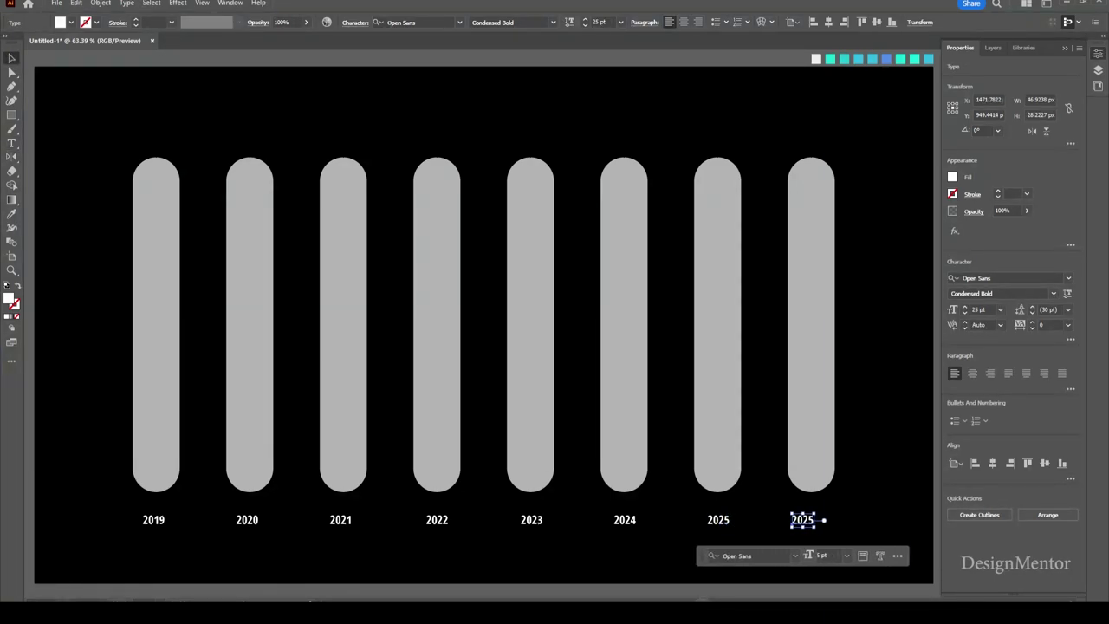
left_click_drag(725, 520, 813, 520)
type("2026")
key("Return")
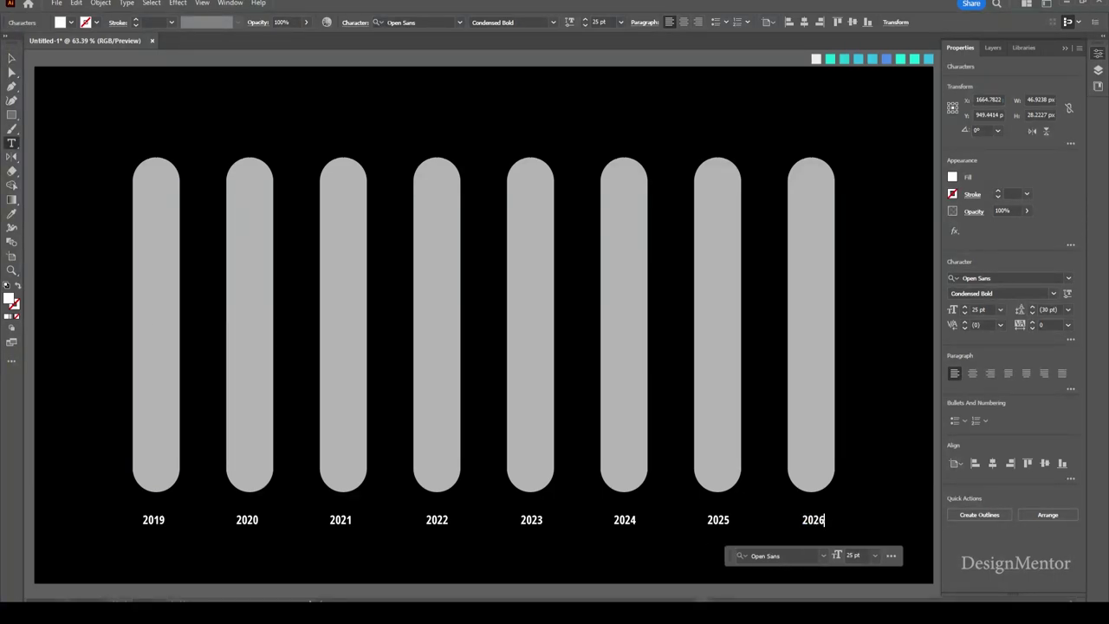
key("Escape")
key("ctrl+shift+a")
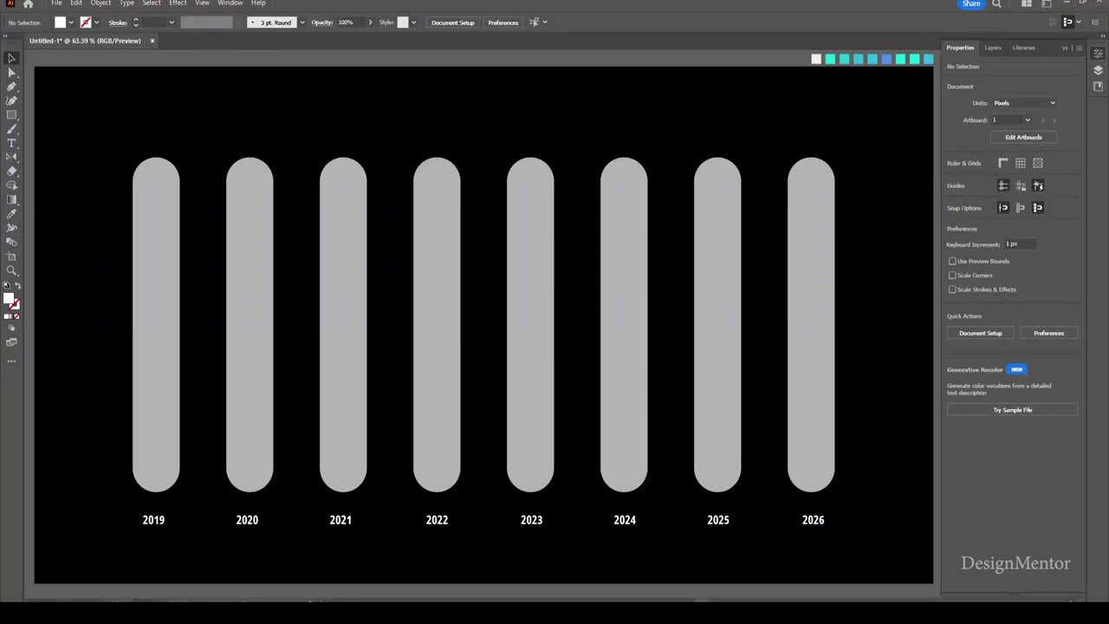
Copy the year label left of the first pill and make it a 100% label at the top
mouse_move(158, 520)
left_mouse_down()
mouse_move(111, 520)
mouse_move(98, 467)
left_mouse_up()
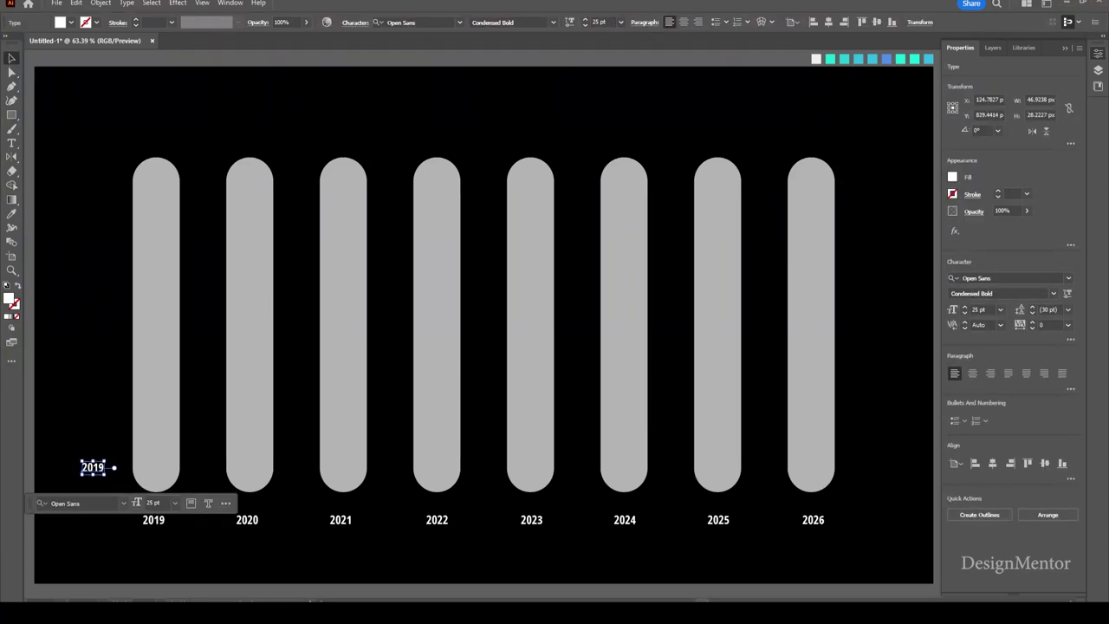
key("t")
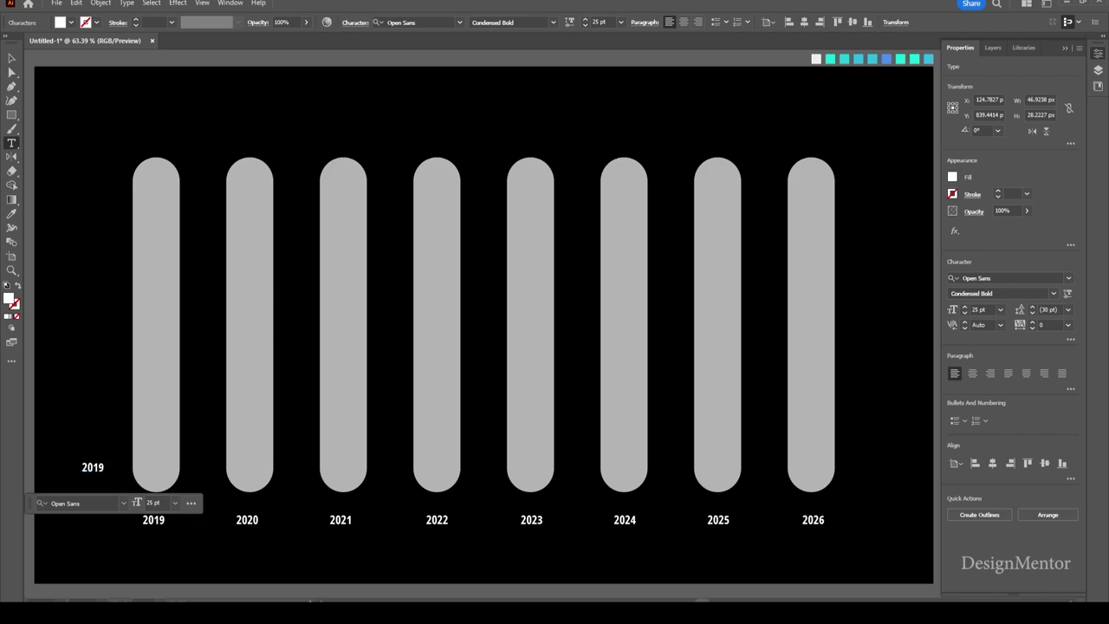
double_click(92, 468)
type("0")
key("Escape")
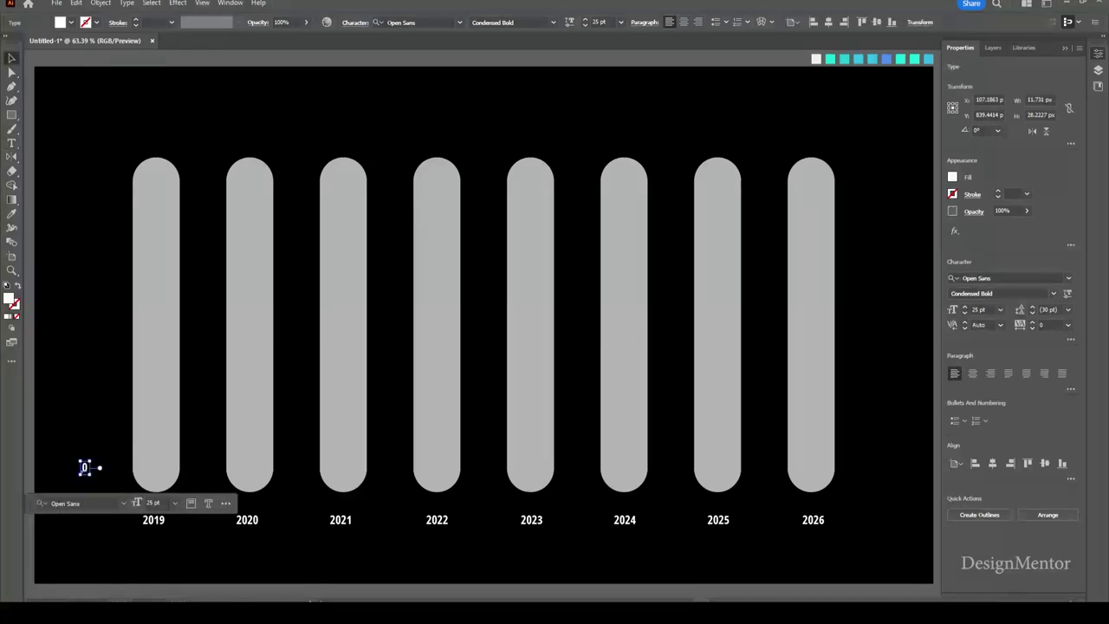
mouse_move(87, 467)
left_mouse_down()
mouse_move(99, 468)
mouse_move(99, 191)
left_mouse_up()
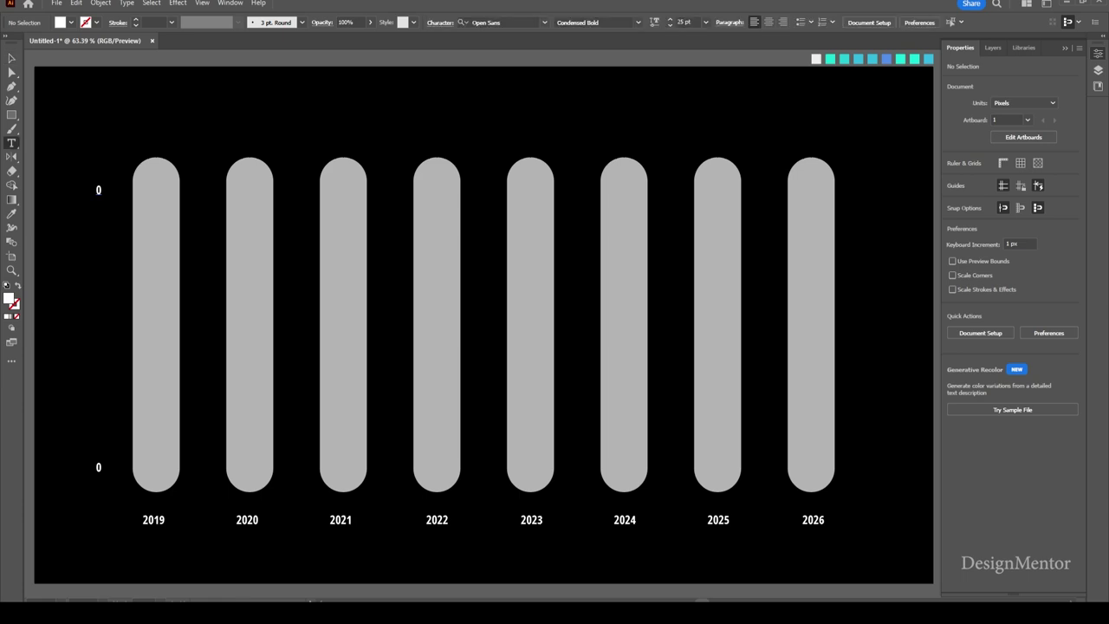
double_click(99, 189)
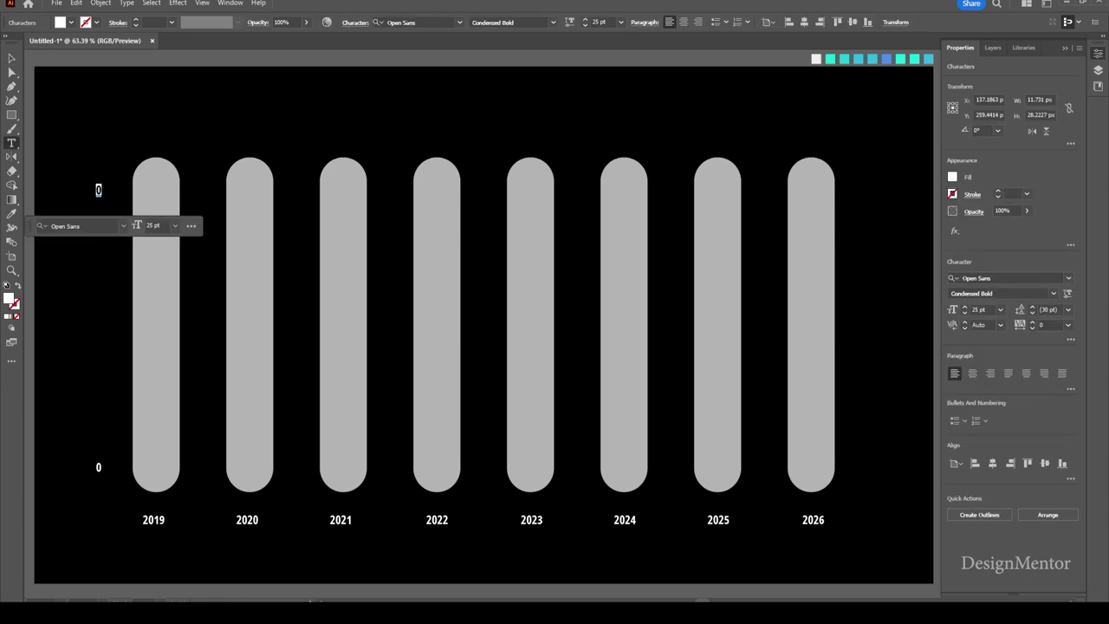
type("100%")
key("Escape")
key("shift+Left")
key("shift+Left")
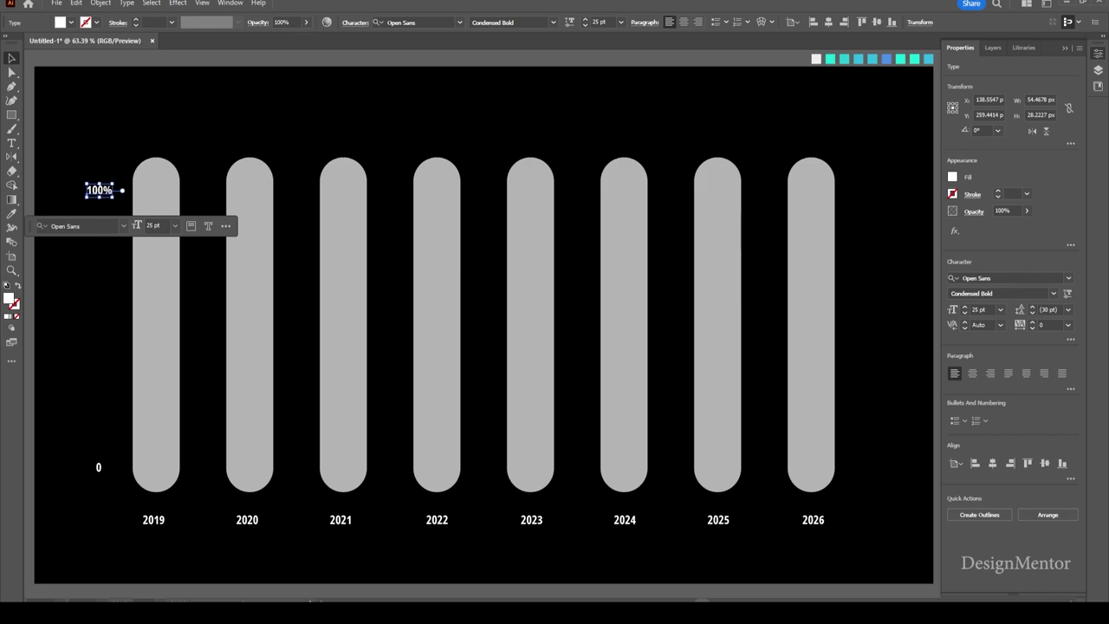
Copy the 100% label downward and change it to 75%
left_click_drag(99, 190, 100, 223)
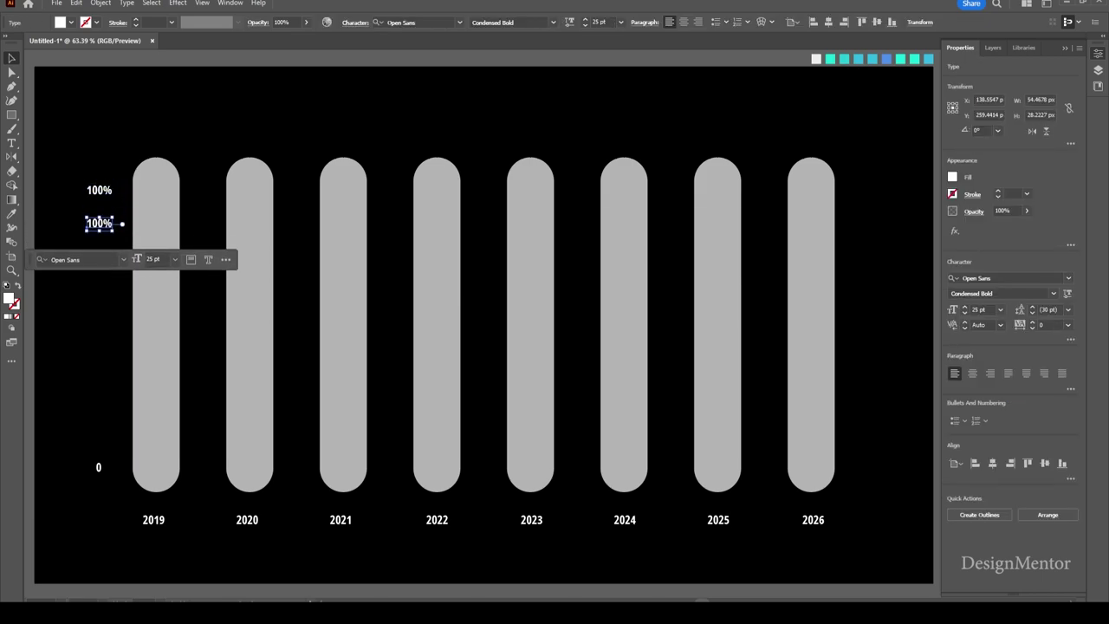
key("shift+Down")
key("shift+Down")
key("shift+Down")
key("shift+Down")
key("shift+Down")
key("shift+Down")
key("shift+Down")
key("shift+Down")
key("shift+Down")
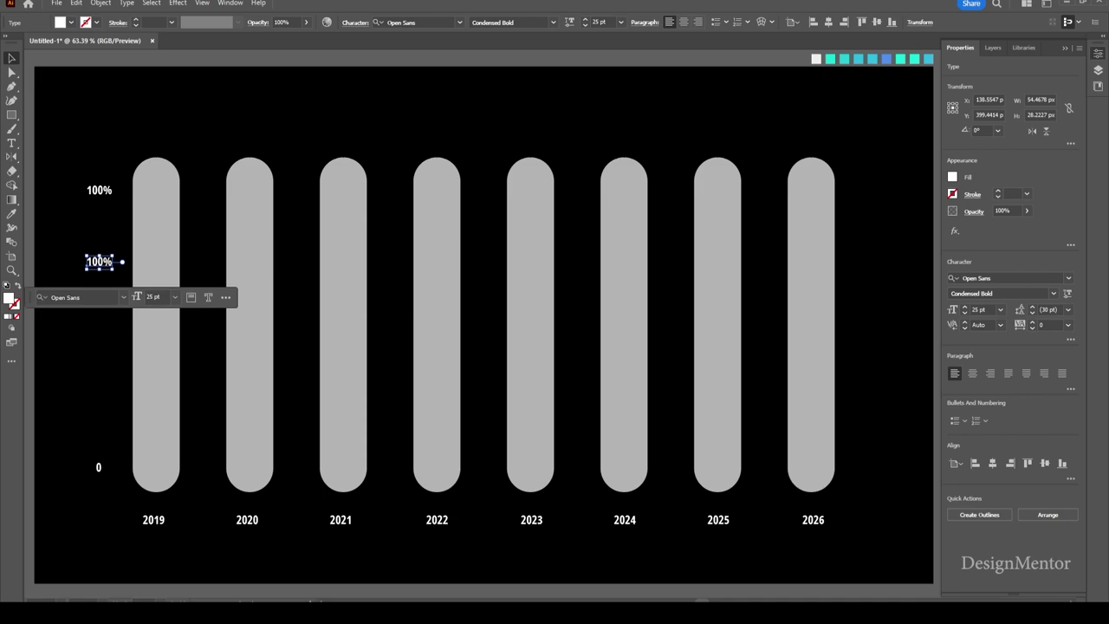
double_click(88, 262)
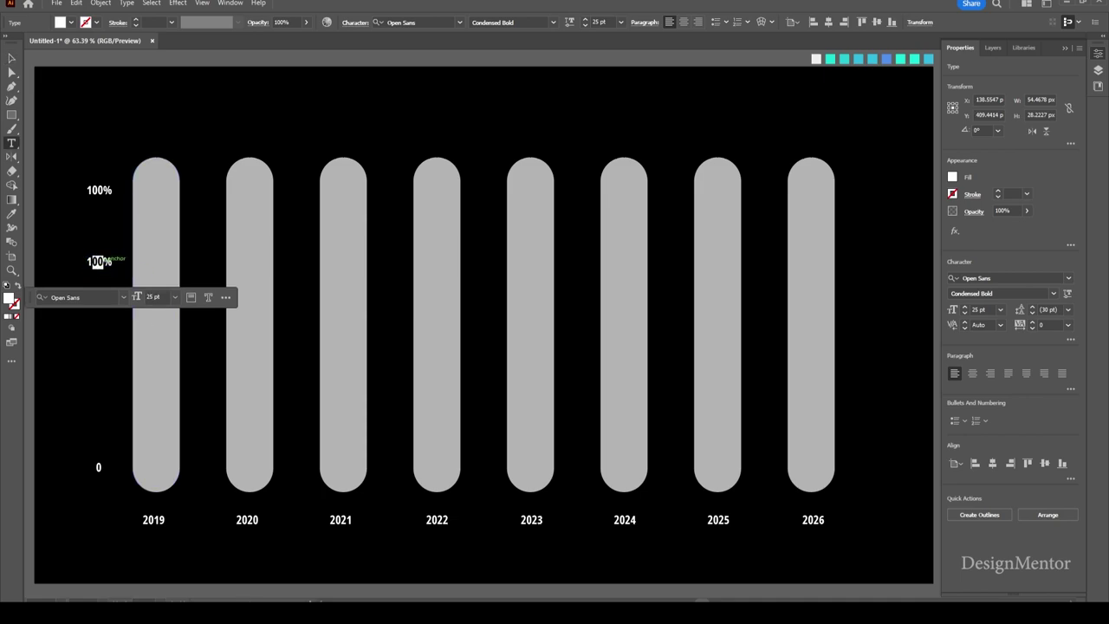
type("75")
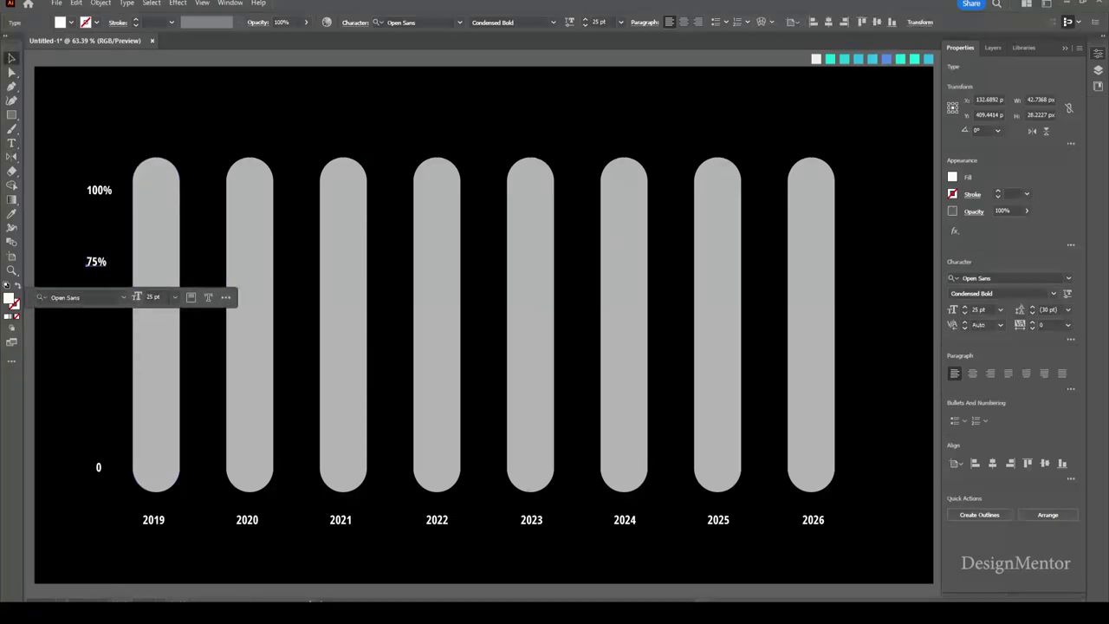
key("Escape")
Add a 50% label at the chart's midpoint and copy it lower for the next scale value
key("alt+shift+Down")
key("shift+Down")
key("shift+Down")
key("shift+Down")
key("shift+Down")
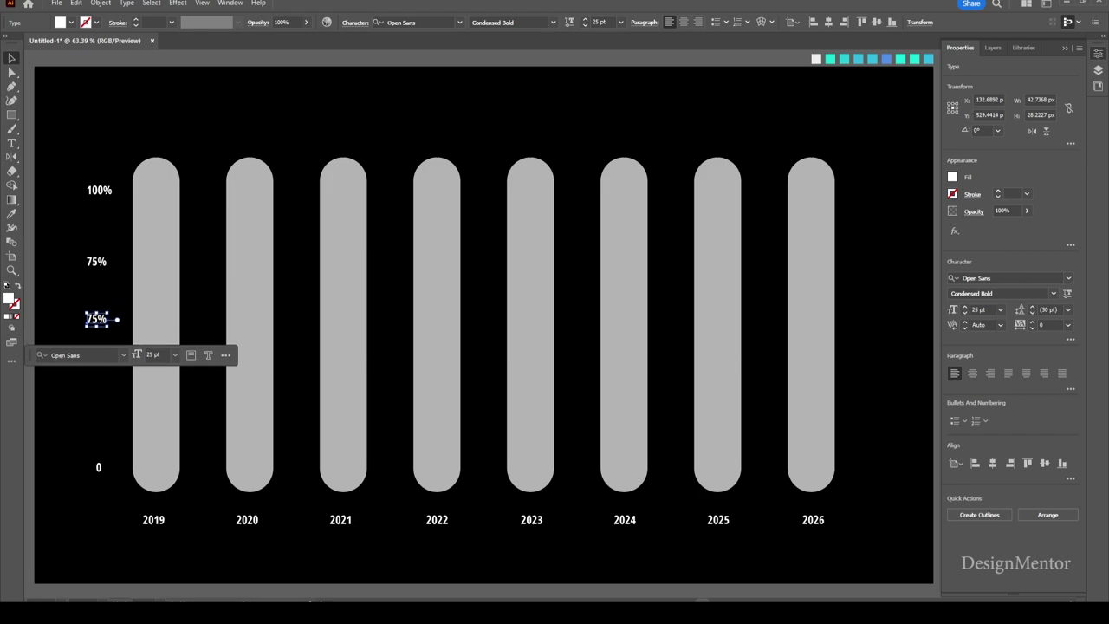
left_click(60, 399)
left_click(96, 319)
left_click_drag(106, 317, 114, 326)
double_click(95, 324)
type("50")
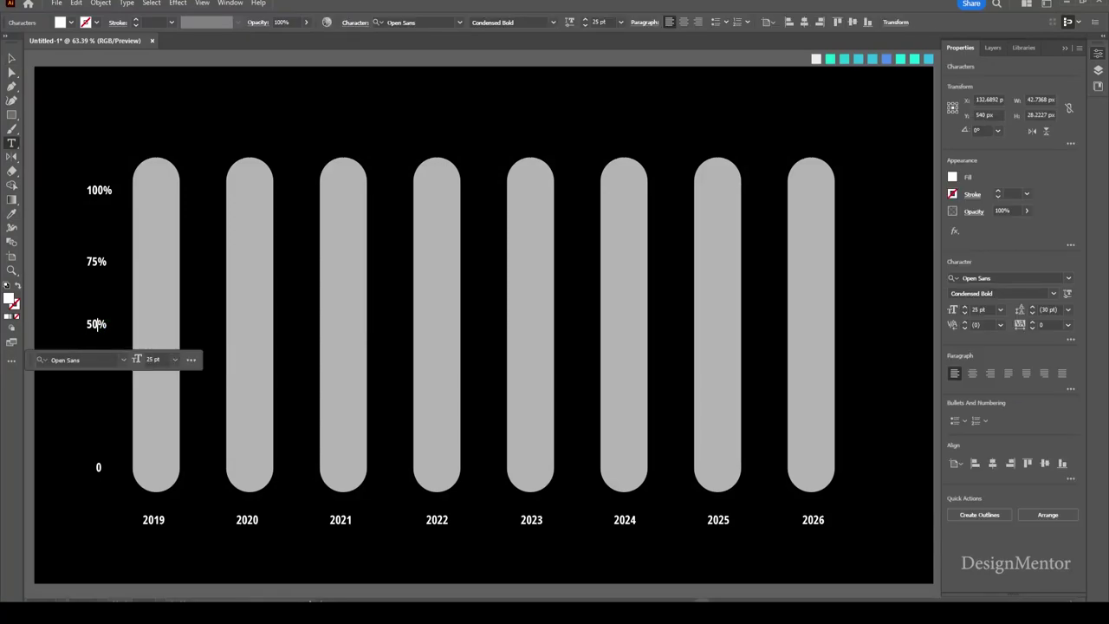
key("Escape")
left_click_drag(96, 325, 96, 391)
key("t")
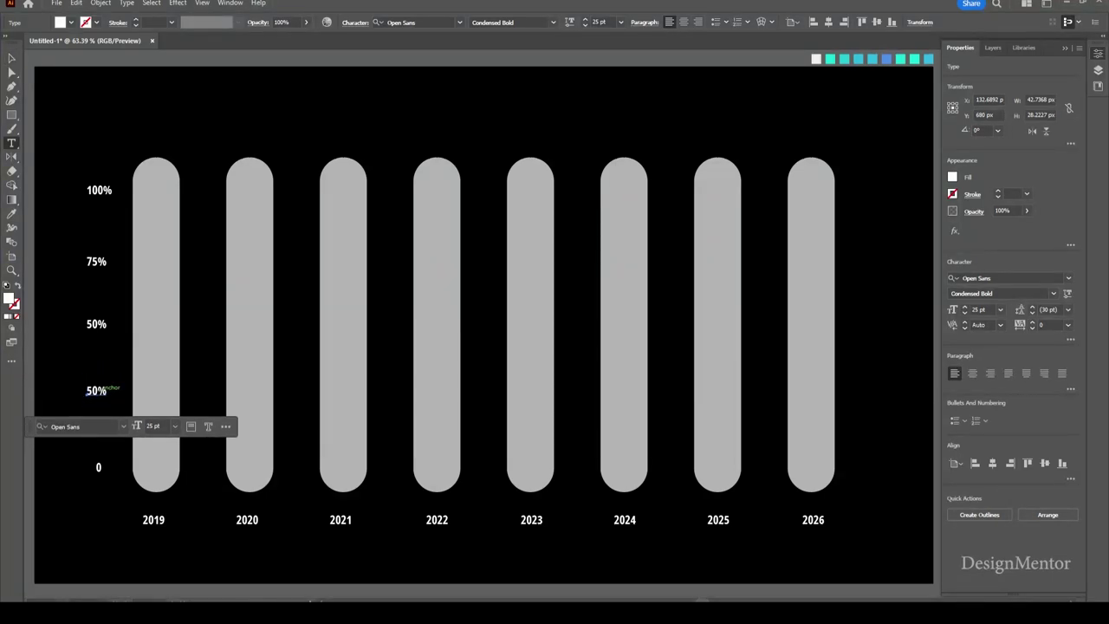
double_click(92, 391)
type("25")
Right-align the 0–100% scale labels to one another and deselect them
key("Escape")
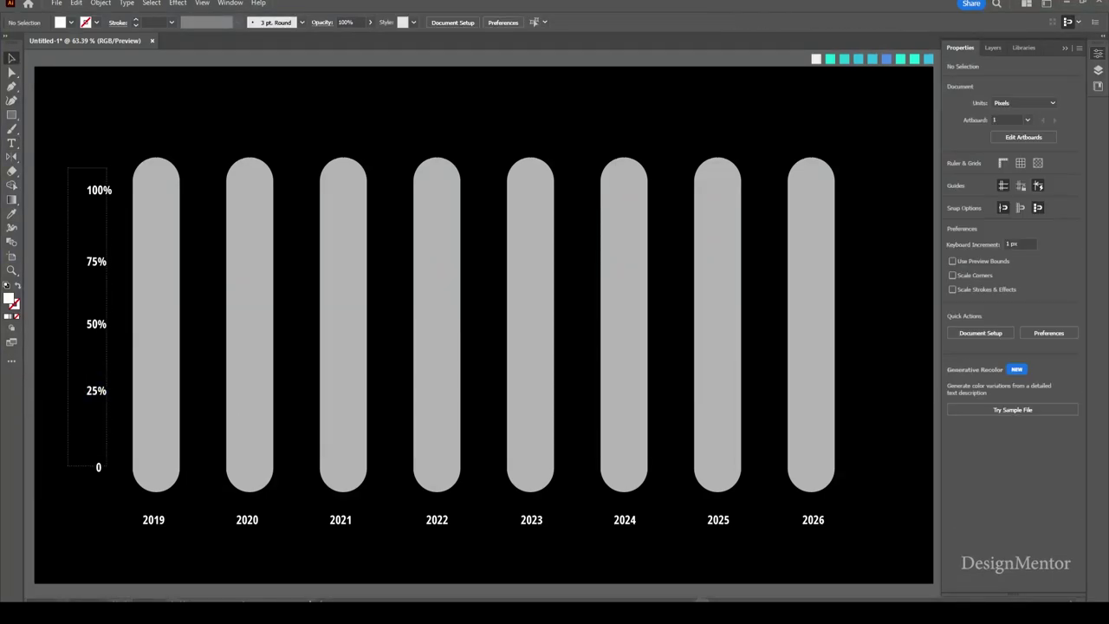
left_click_drag(70, 173, 121, 481)
left_click(1010, 463)
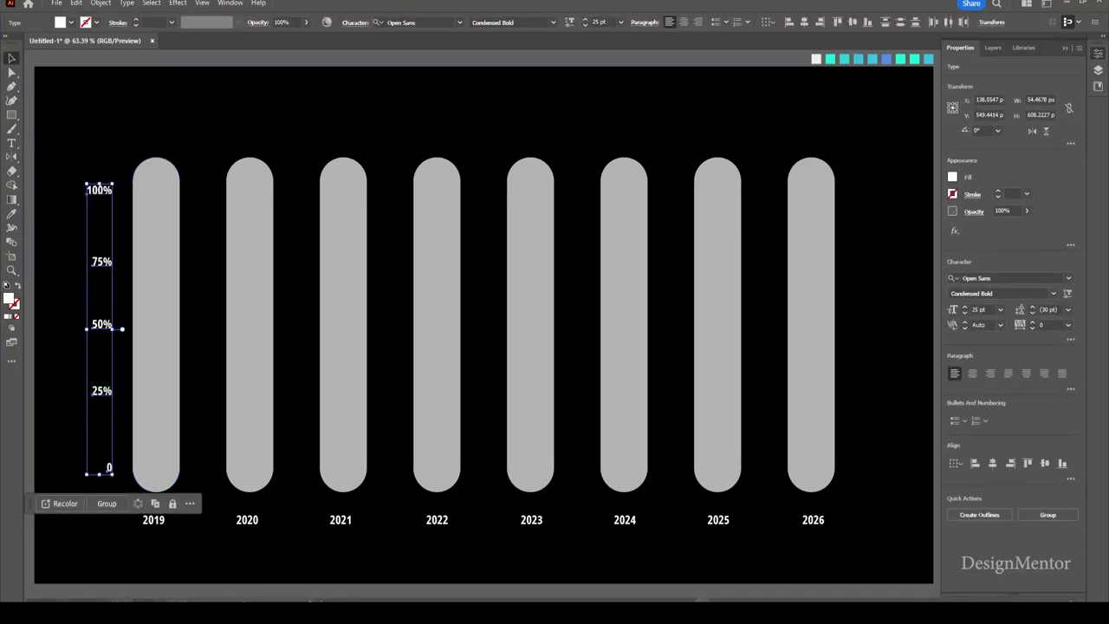
key("ctrl+shift+a")
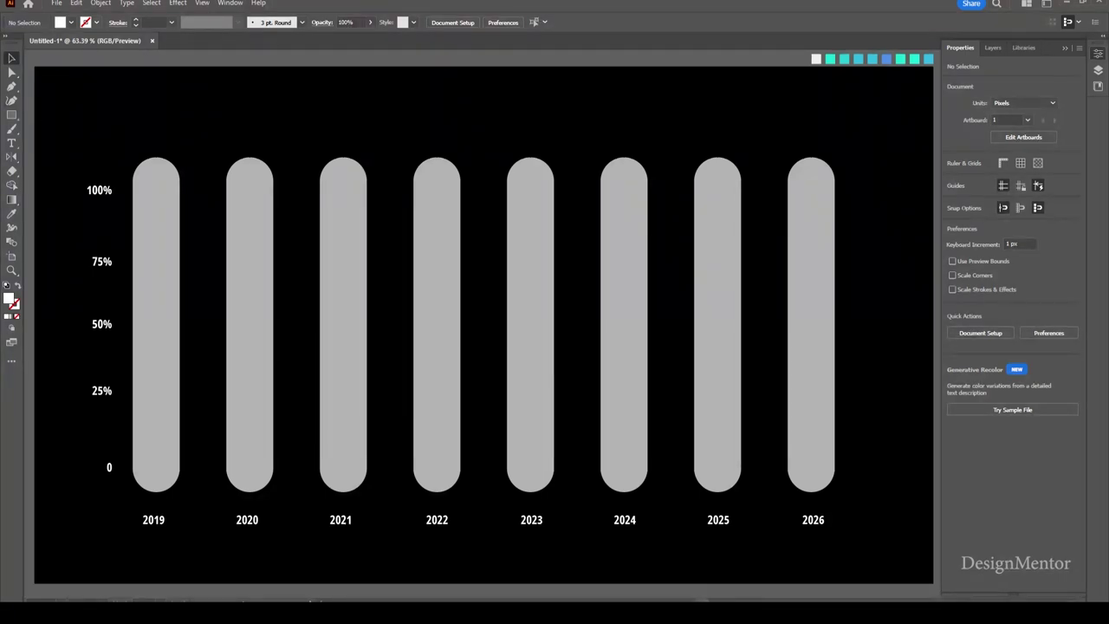
left_click(96, 22)
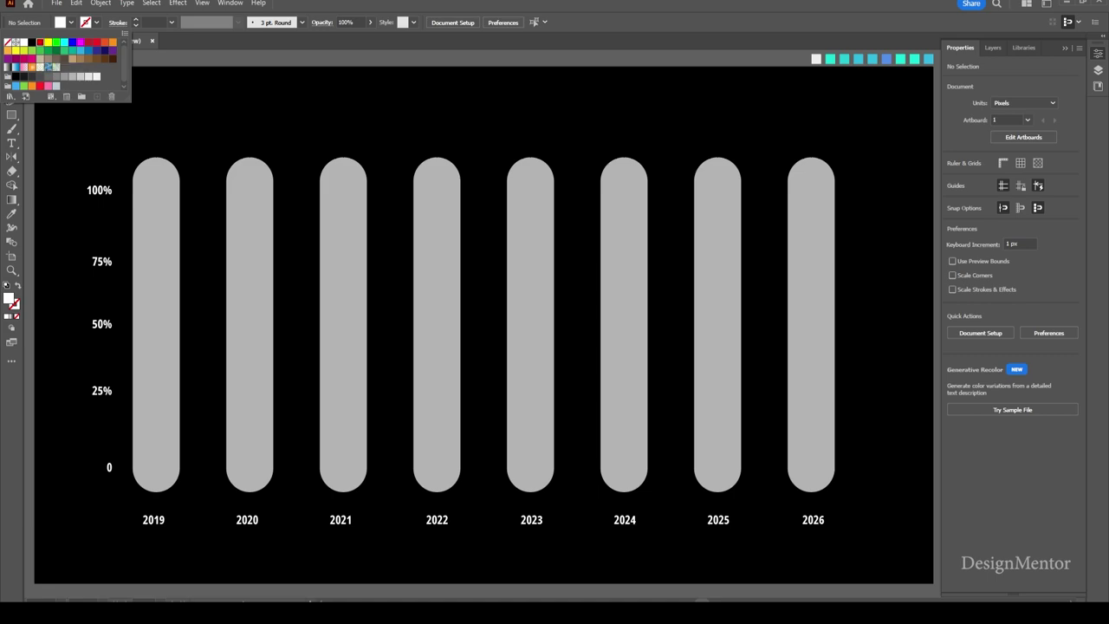
Draw a thin red line rising from about 40% at 2019 to 75% at 2026
left_click(39, 42)
key("m")
left_click_drag(11, 115, 52, 172)
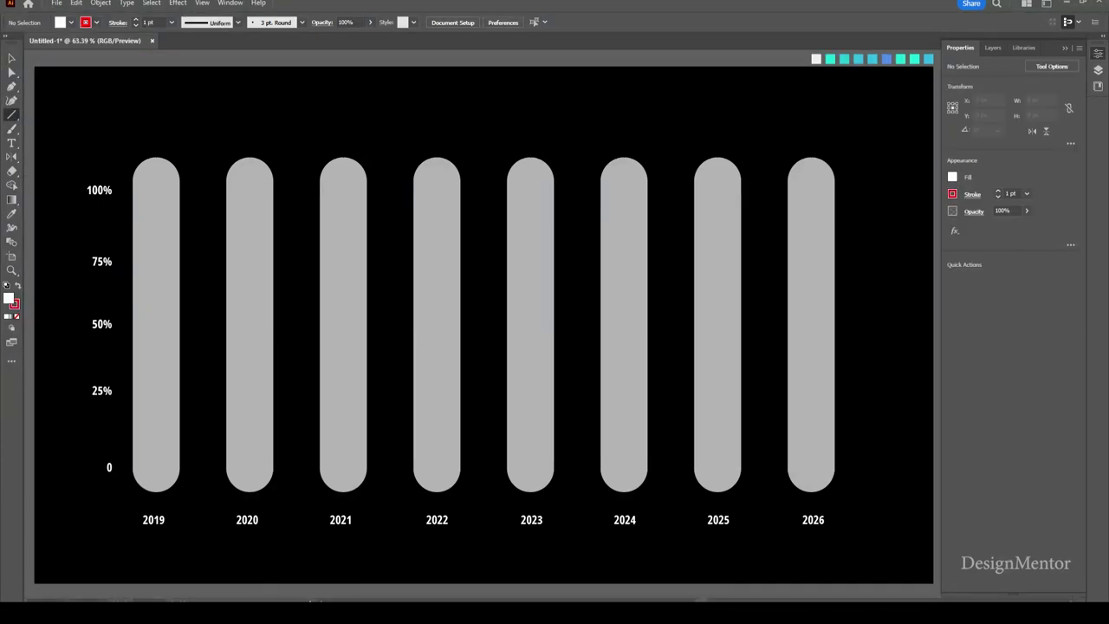
left_click_drag(103, 352, 863, 249)
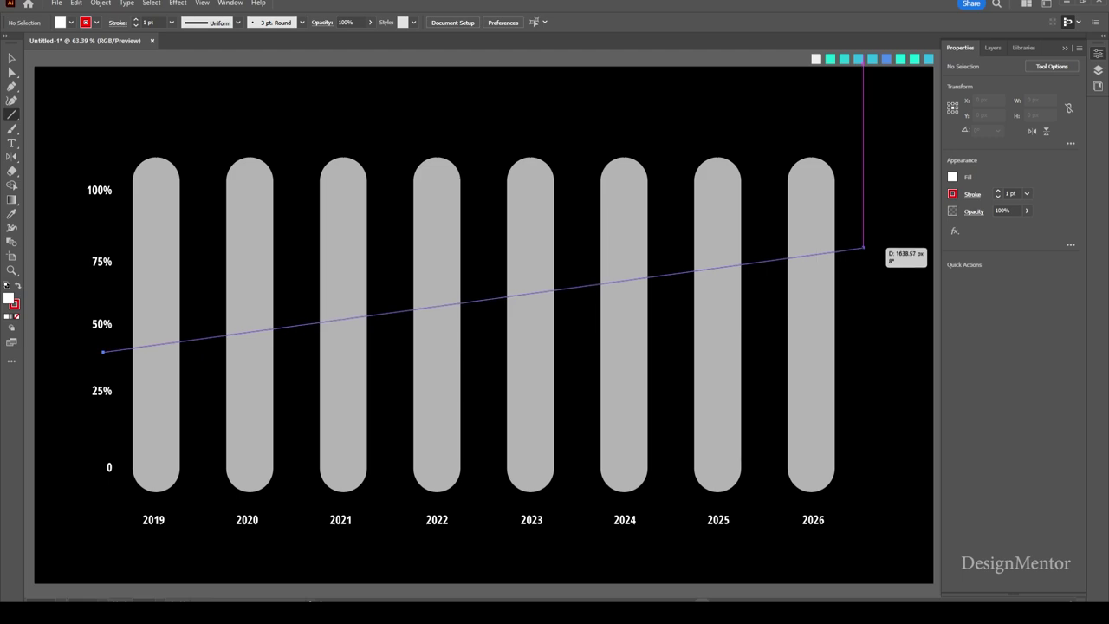
mouse_move(863, 249)
left_mouse_down()
mouse_move(143, 257)
mouse_move(359, 352)
mouse_move(198, 248)
mouse_move(143, 248)
mouse_move(718, 247)
mouse_move(792, 260)
mouse_move(829, 241)
mouse_move(849, 258)
left_mouse_up()
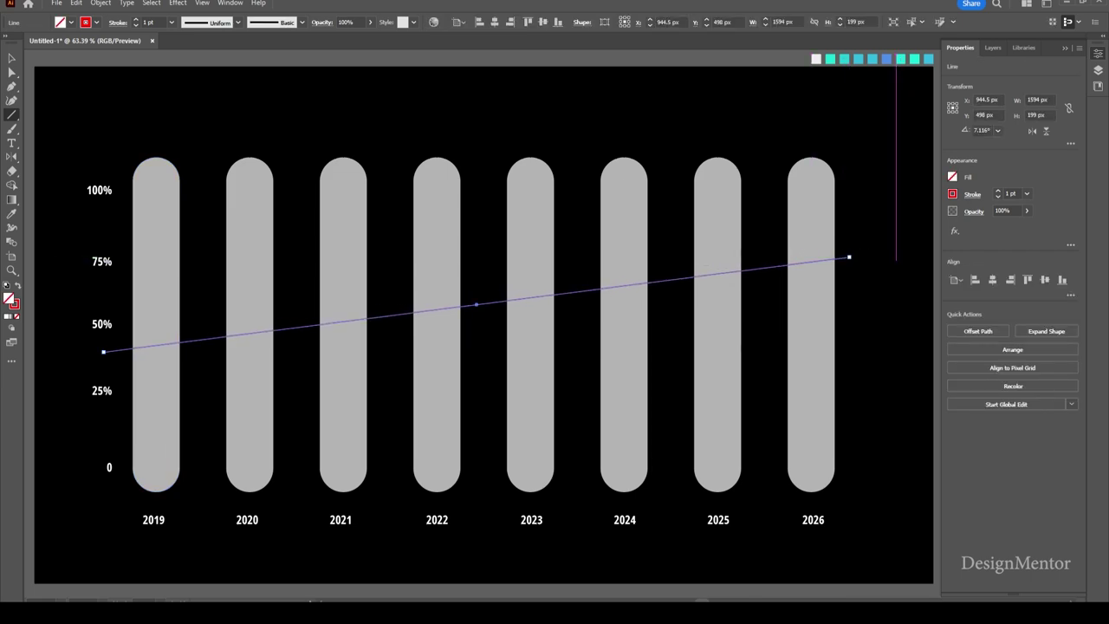
key("v")
key("ctrl+shift+a")
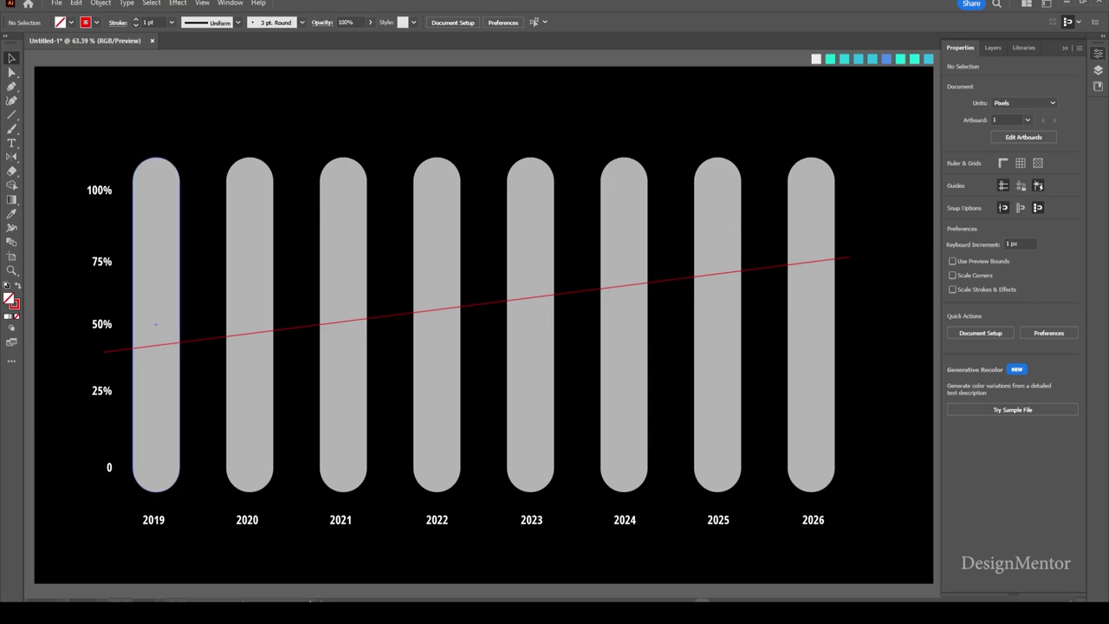
left_click(155, 324)
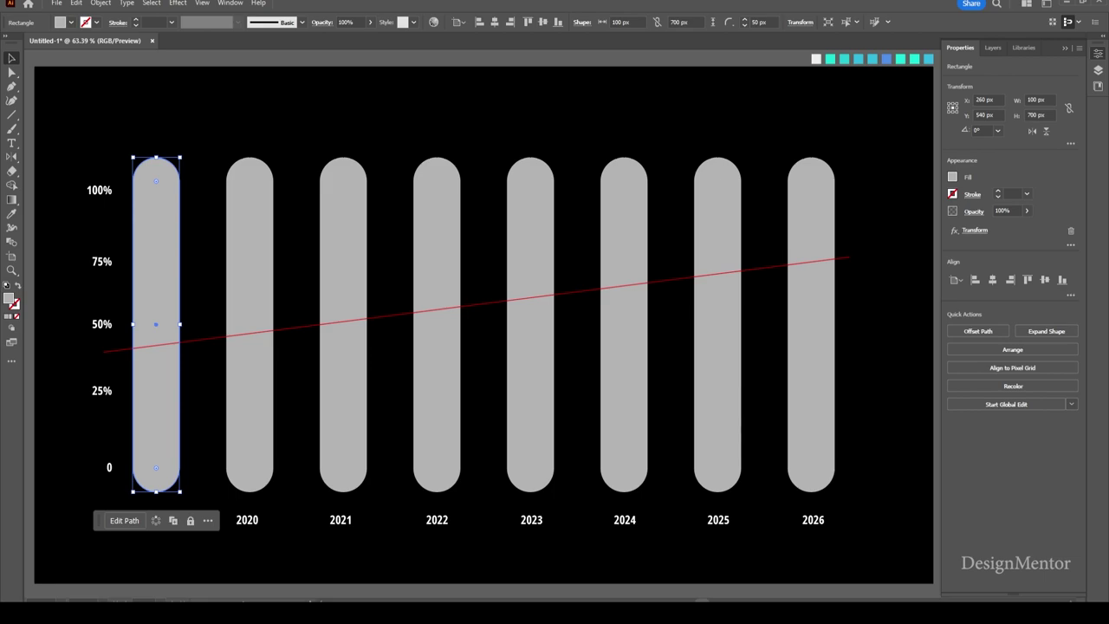
Create a 100 × 307 px rectangle for the 2019 fill bar
key("ctrl+shift+a")
key("m")
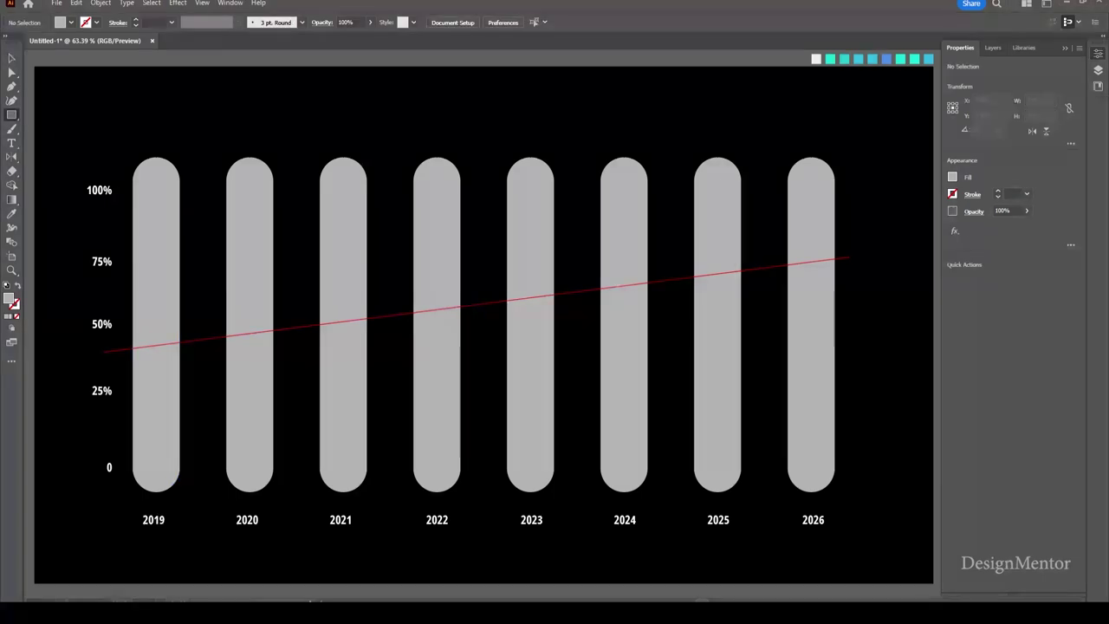
key("v")
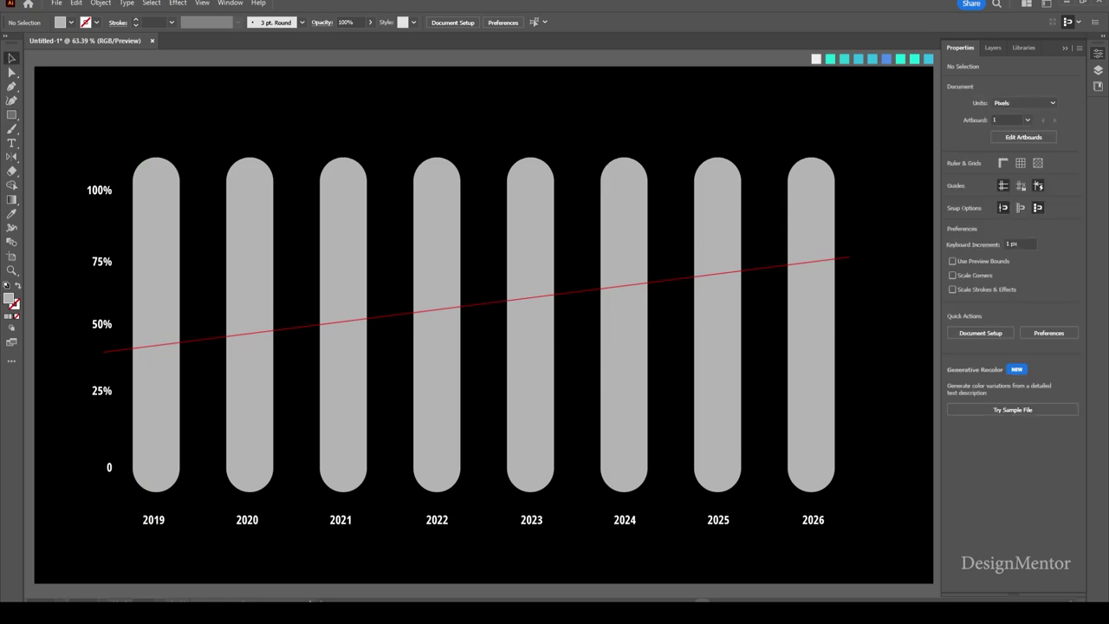
key("m")
left_click(572, 173)
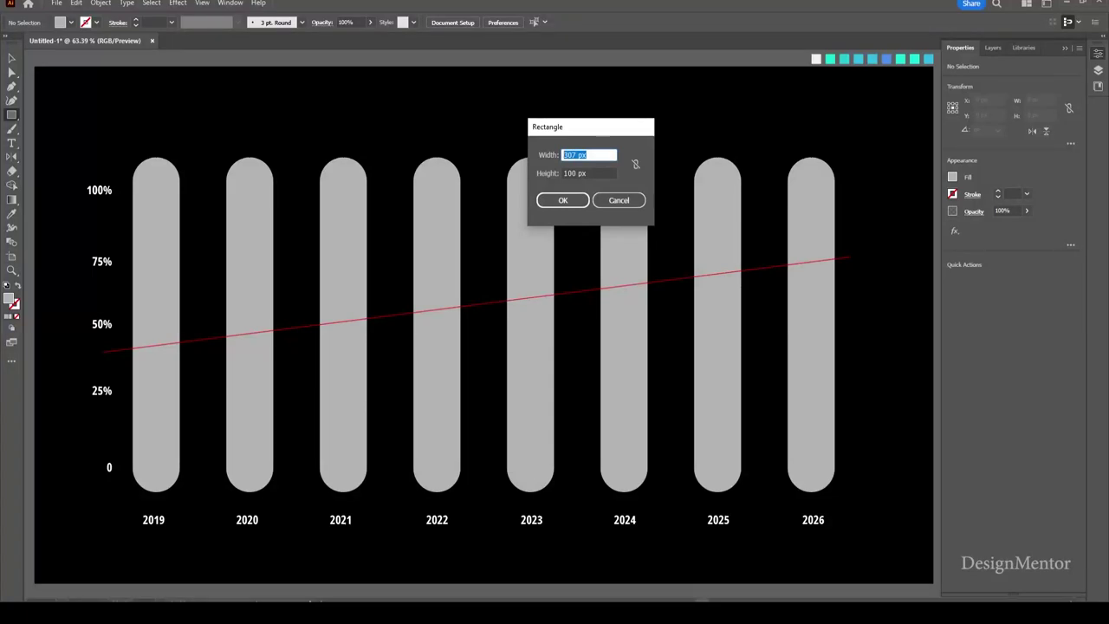
type("100")
key("Tab")
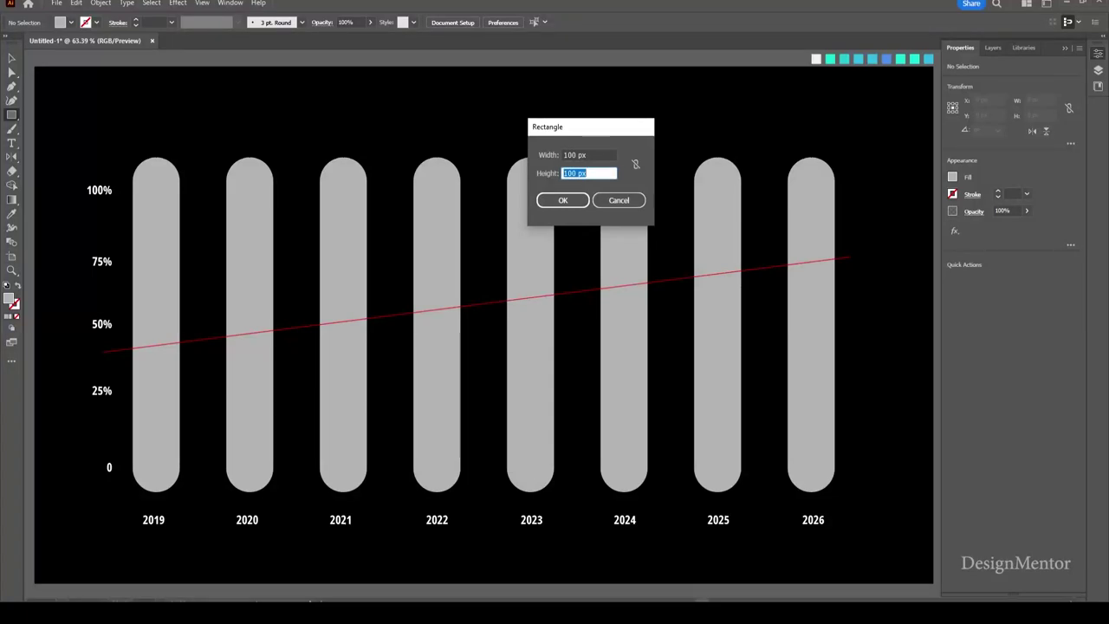
type("307")
key("Return")
Color the rectangle cyan, fully round its corners, and seat it at the 2019 track's bottom
key("i")
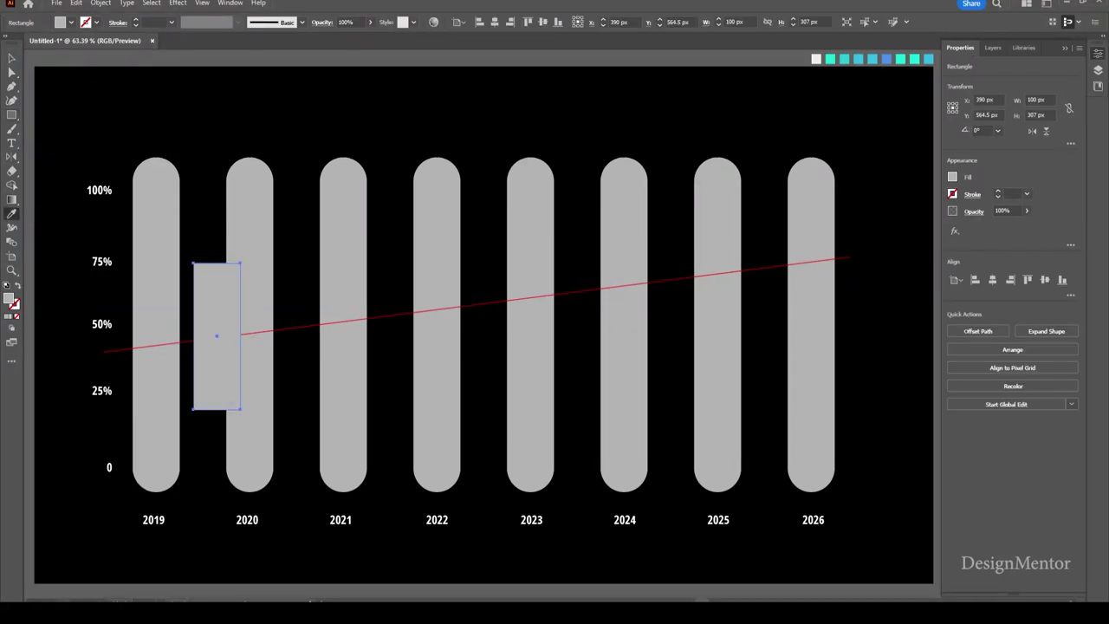
key("v")
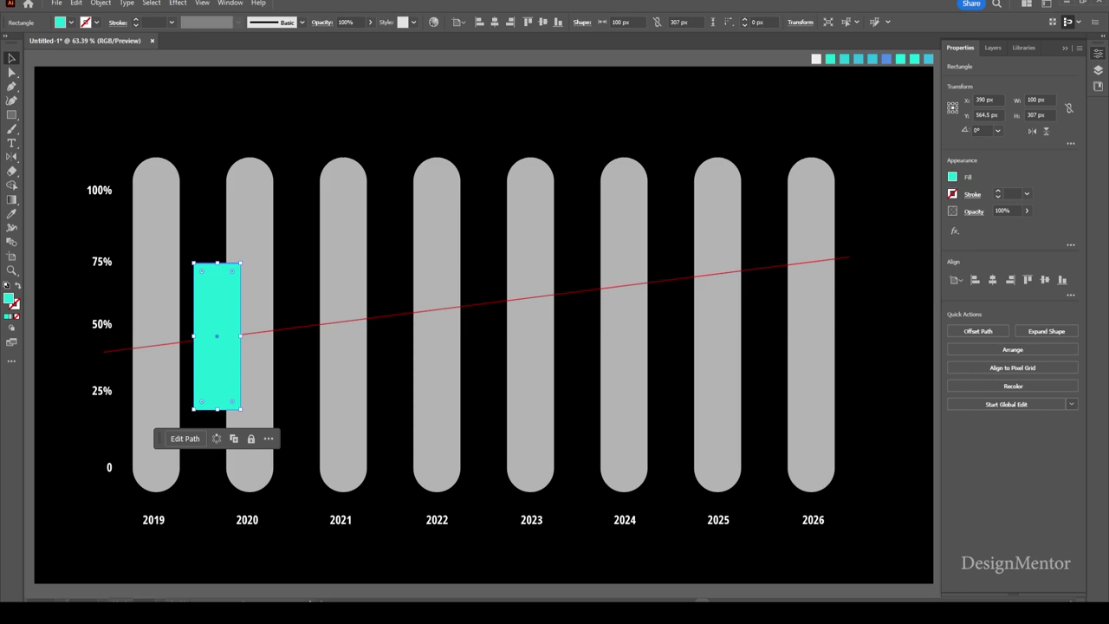
left_click_drag(203, 273, 222, 295)
left_click_drag(217, 409, 156, 490)
key("ctrl+shift+a")
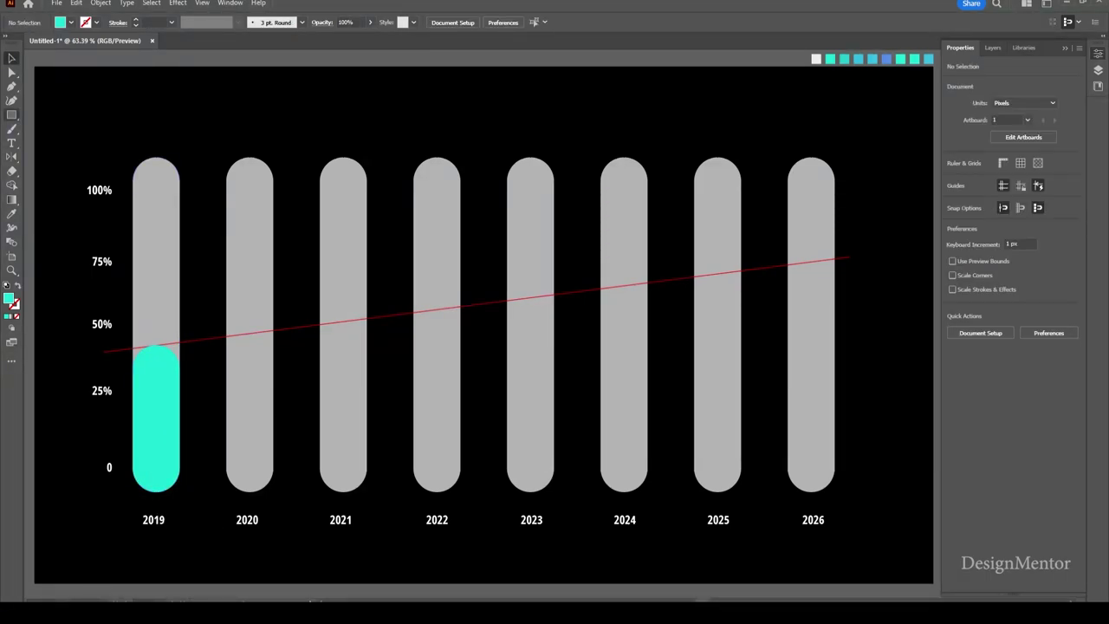
Add a 100 × 340 px rounded fill bar to the 2020 track
key("m")
left_click(741, 381)
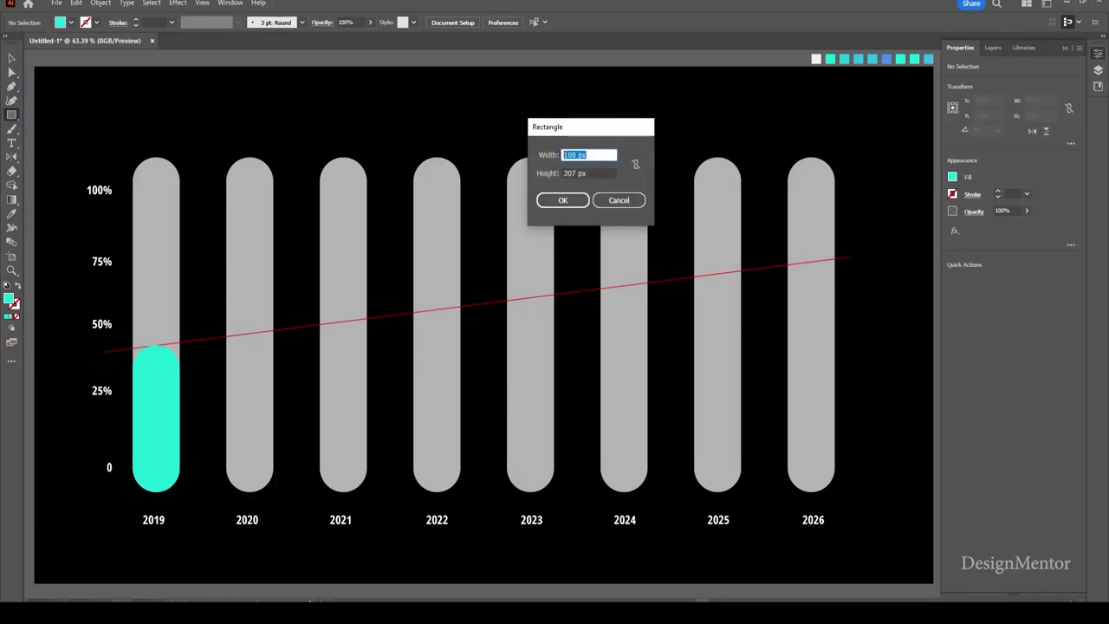
key("Tab")
type("340")
key("Return")
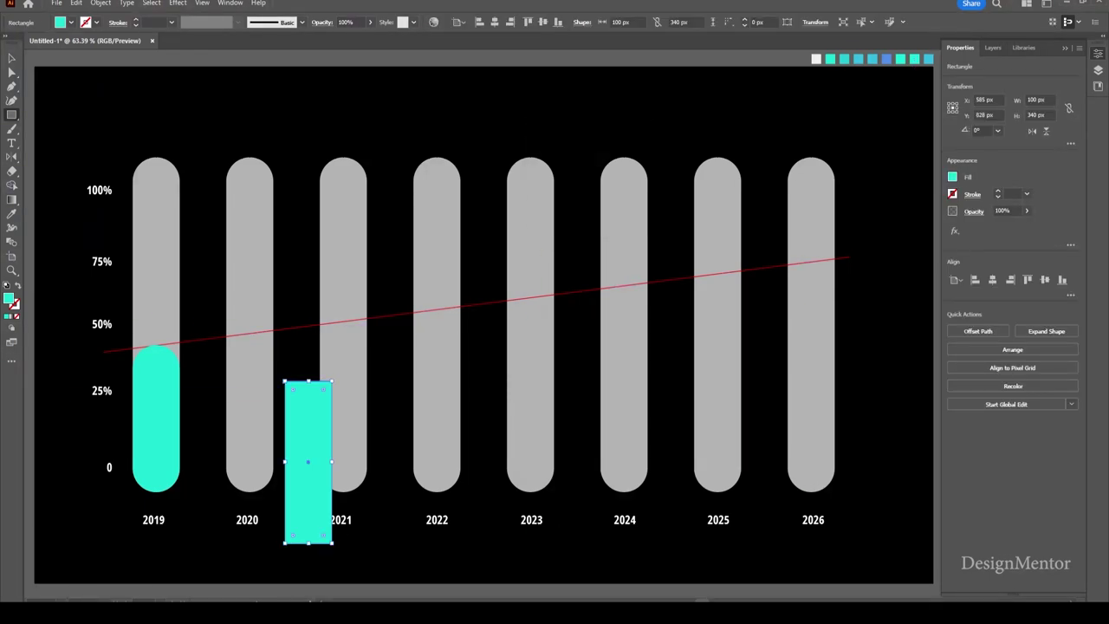
mouse_move(293, 388)
left_mouse_down()
mouse_move(312, 407)
mouse_move(277, 378)
left_mouse_up()
key("v")
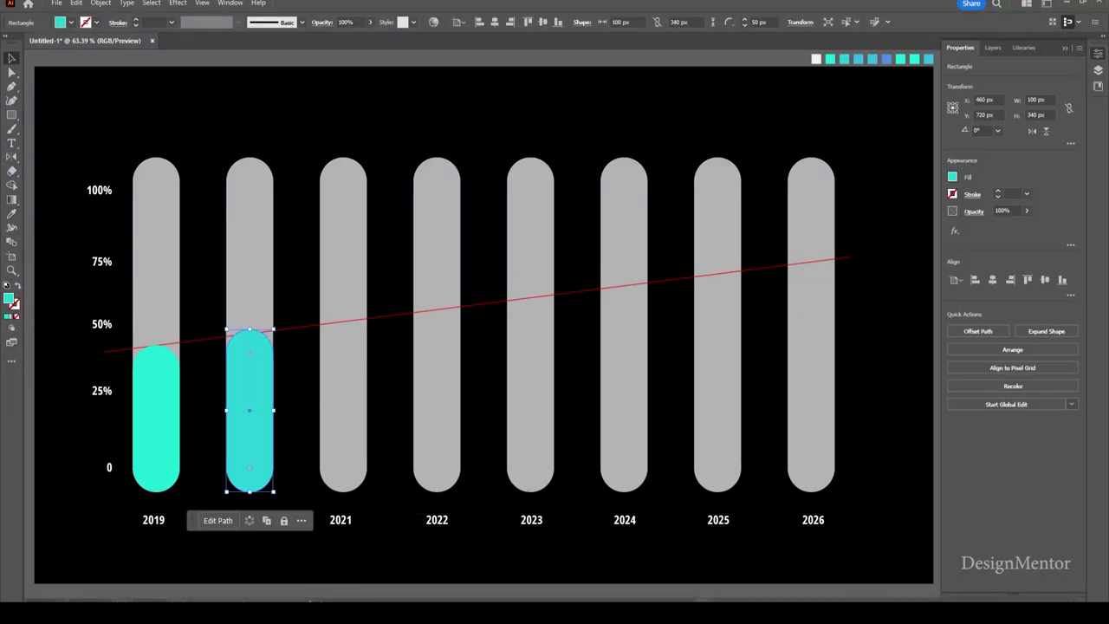
key("ctrl+shift+a")
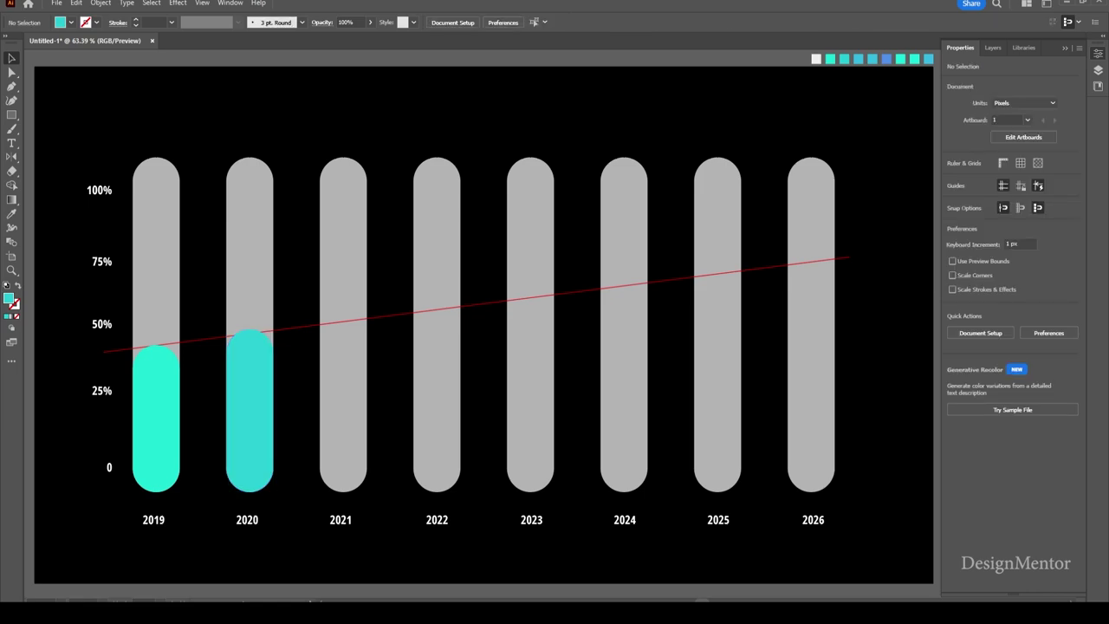
Add a bluer 100 × 377 px rounded fill bar to the 2021 track
left_click_drag(11, 114, 61, 113)
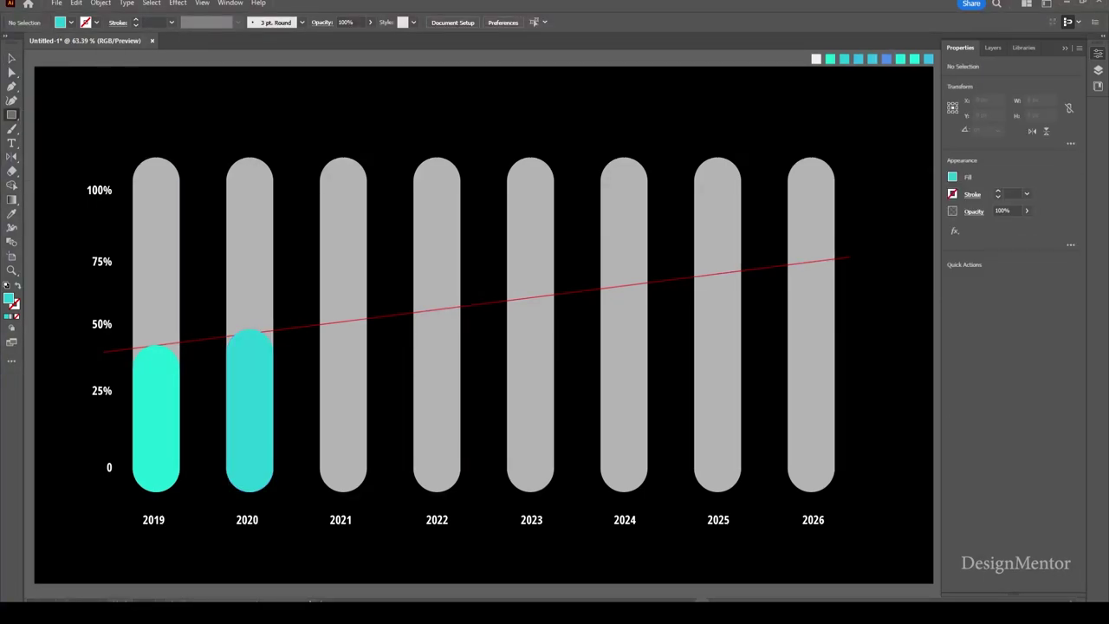
left_click(531, 160)
key("Tab")
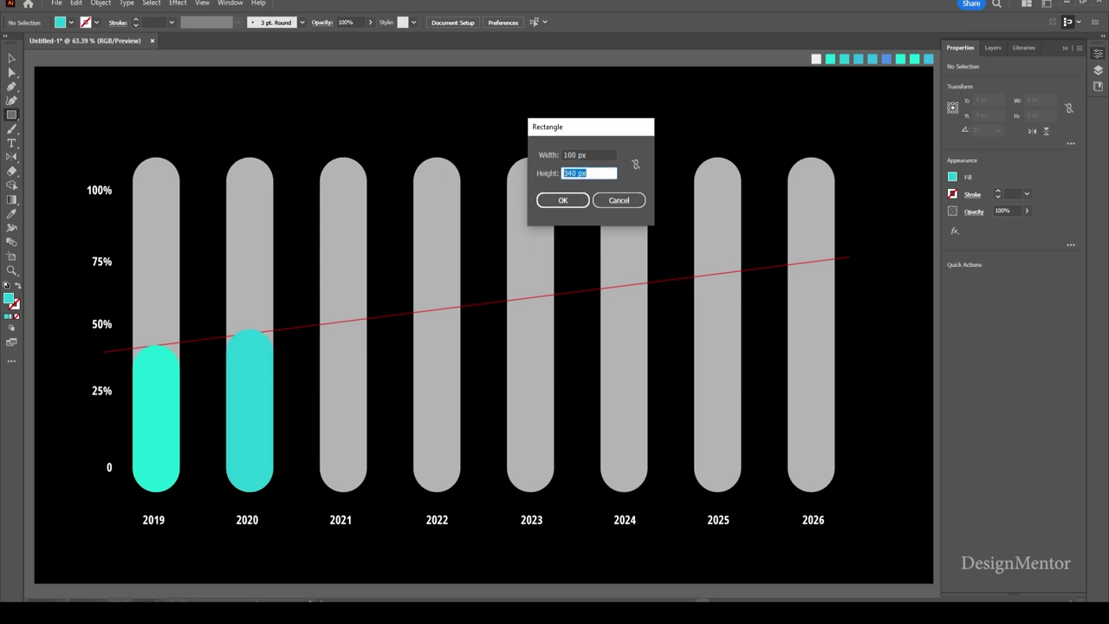
type("377")
key("Return")
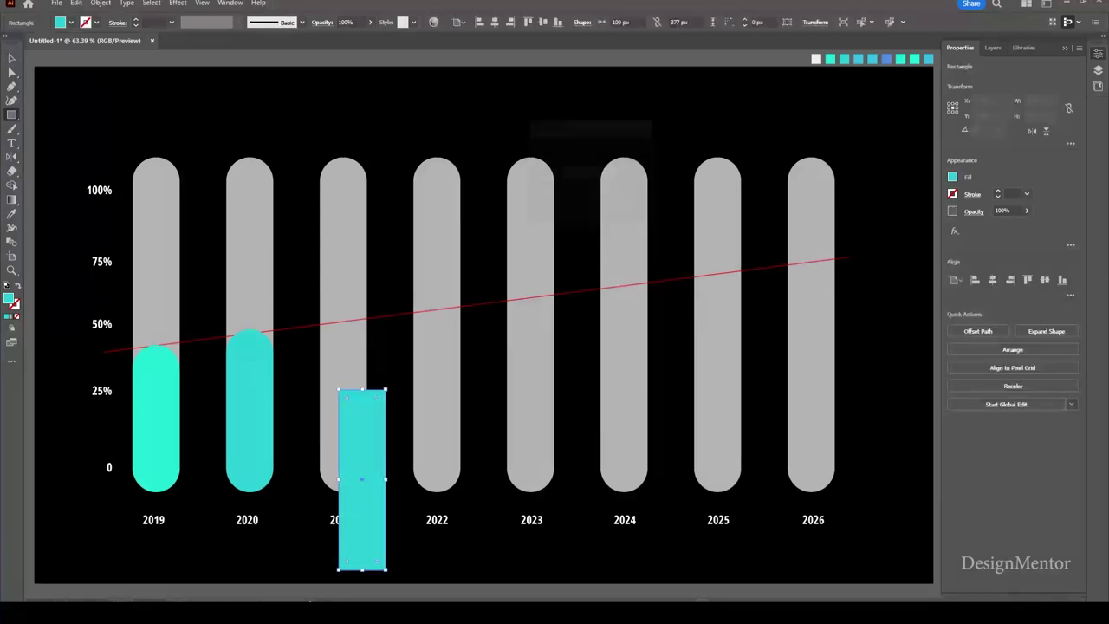
key("i")
left_click(156, 416)
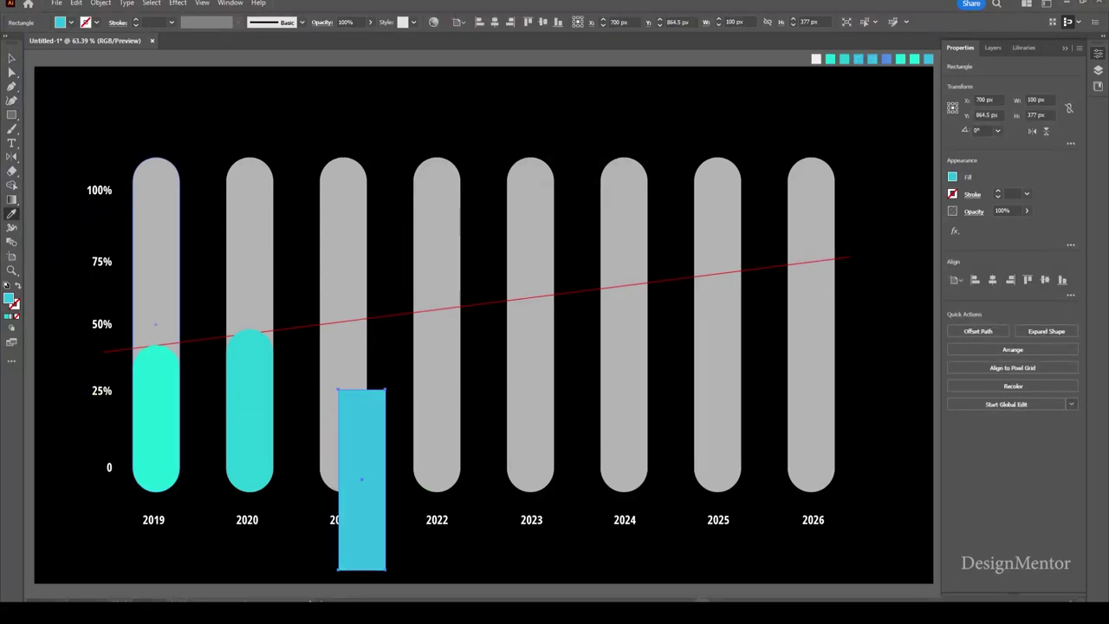
key("v")
mouse_move(376, 401)
left_mouse_down()
mouse_move(374, 429)
mouse_move(367, 362)
left_mouse_up()
key("ctrl+shift+a")
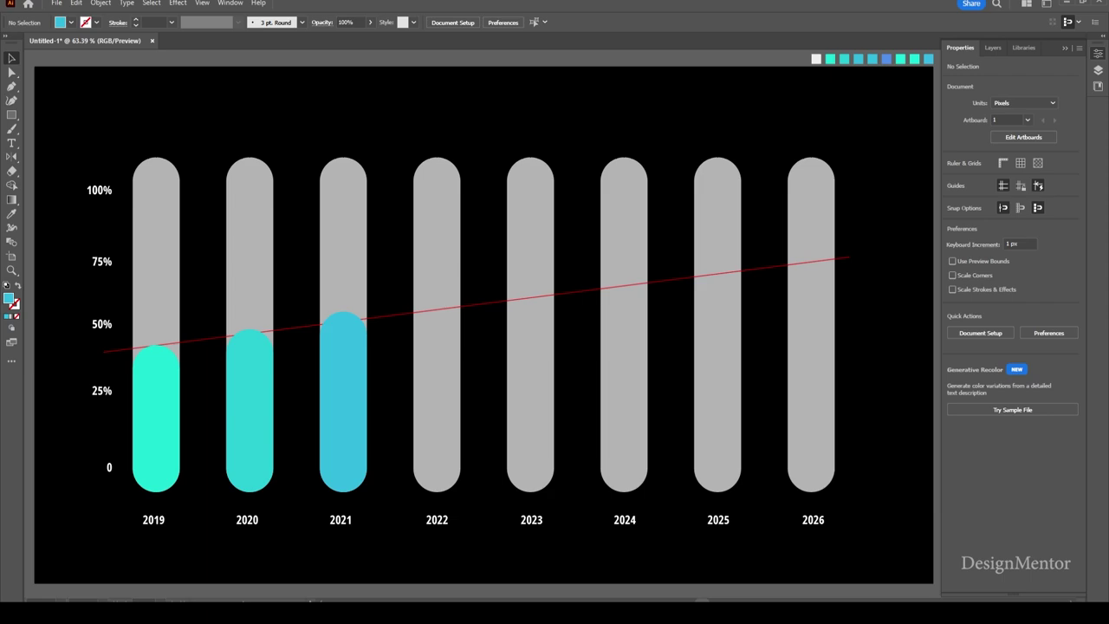
Add a bluer 100 × 410 px rounded fill bar to the 2022 track
key("m")
left_click(446, 366)
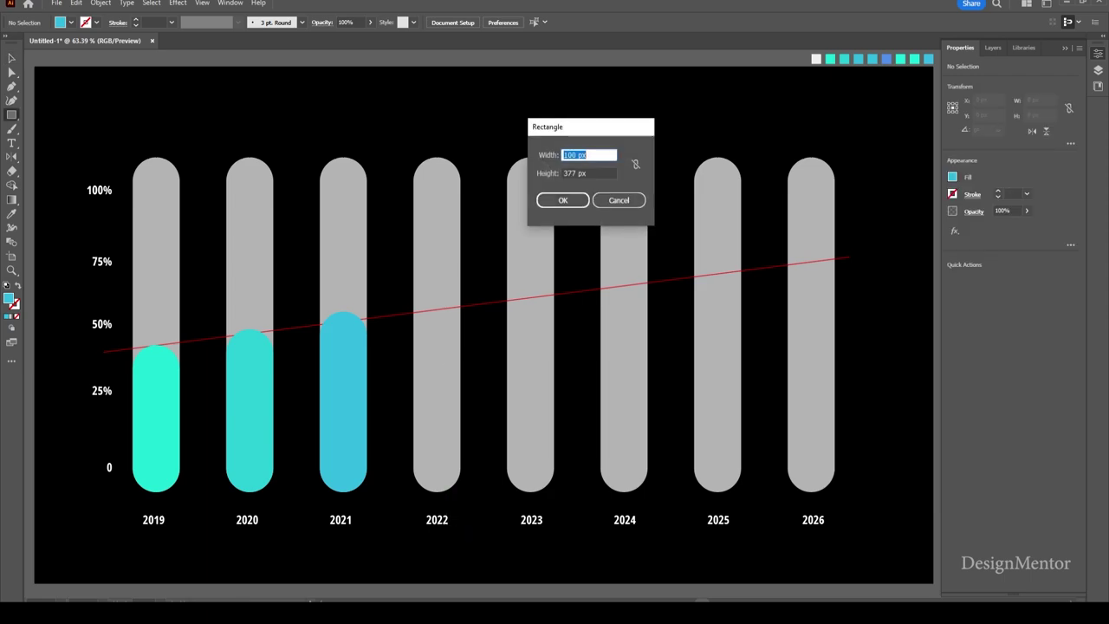
key("Tab")
type("410")
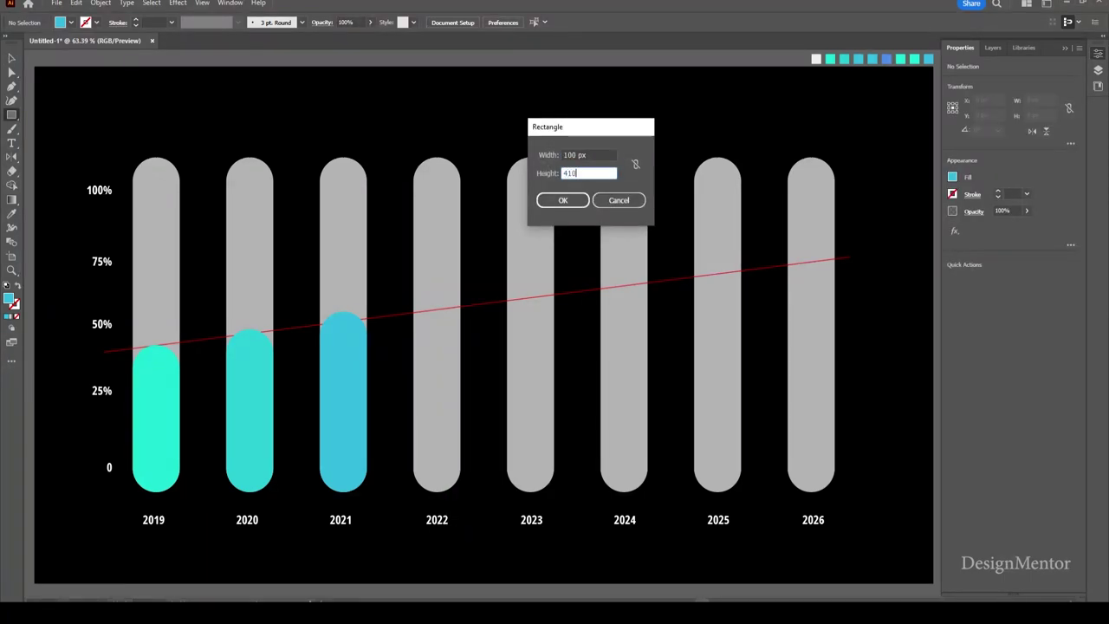
key("Return")
key("i")
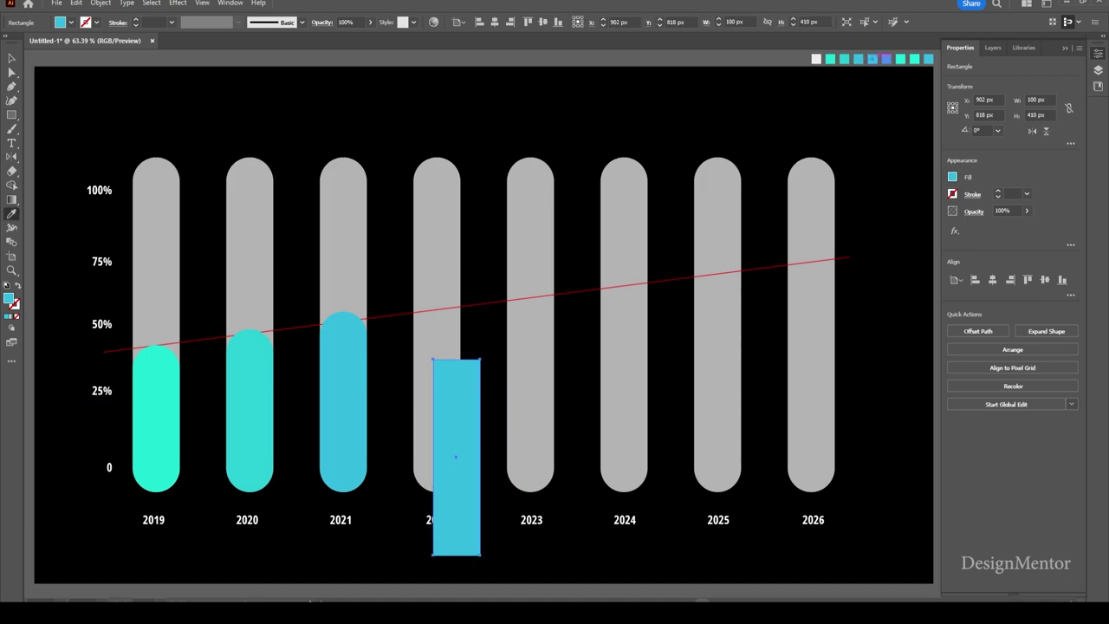
left_click_drag(441, 367, 470, 396)
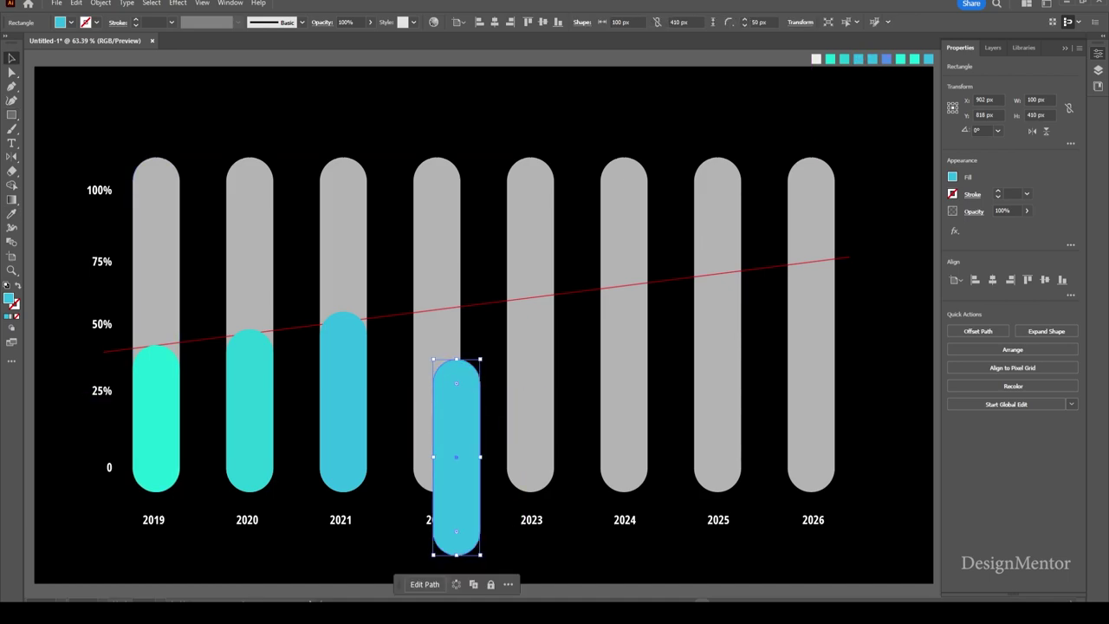
key("v")
left_click_drag(456, 456, 436, 395)
key("ctrl+shift+a")
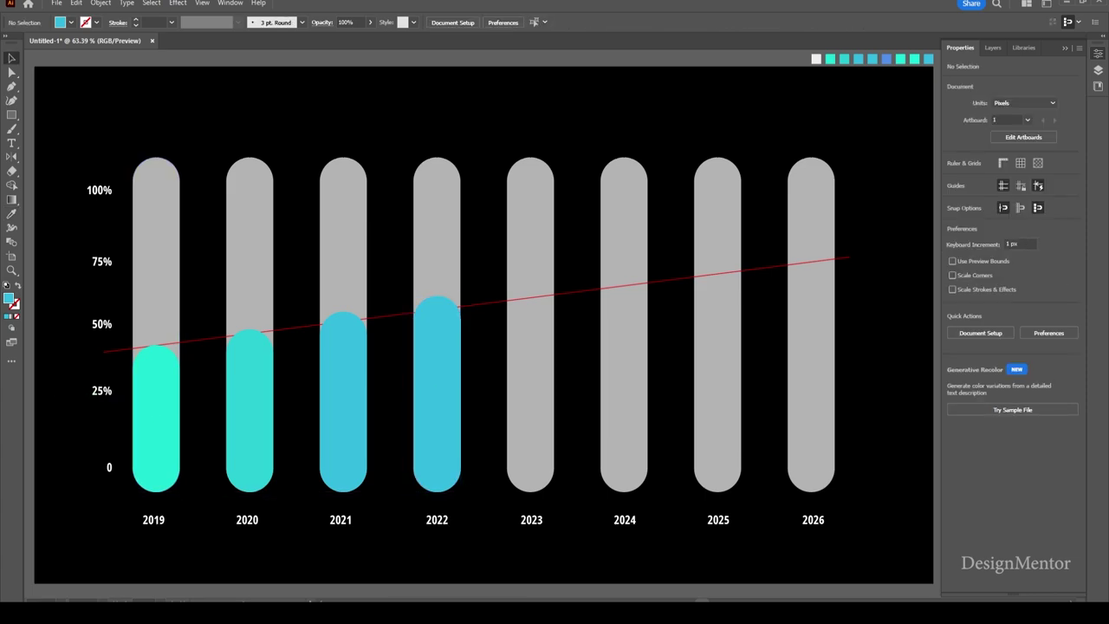
Add a blue 100 × 445 px fill bar to the 2023 track
key("i")
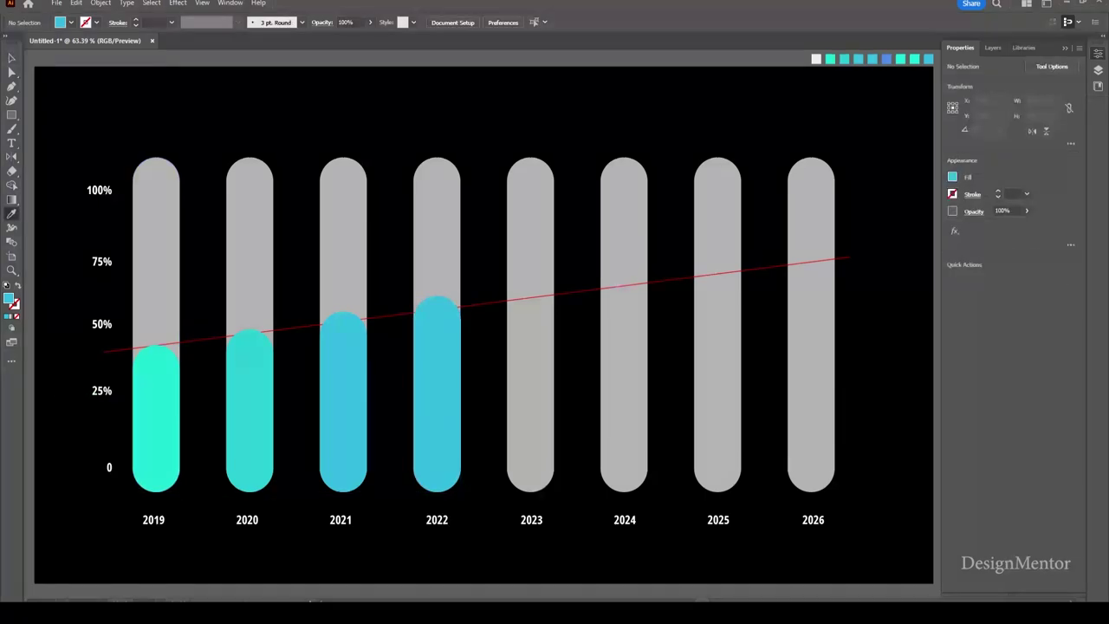
left_click(886, 58)
key("m")
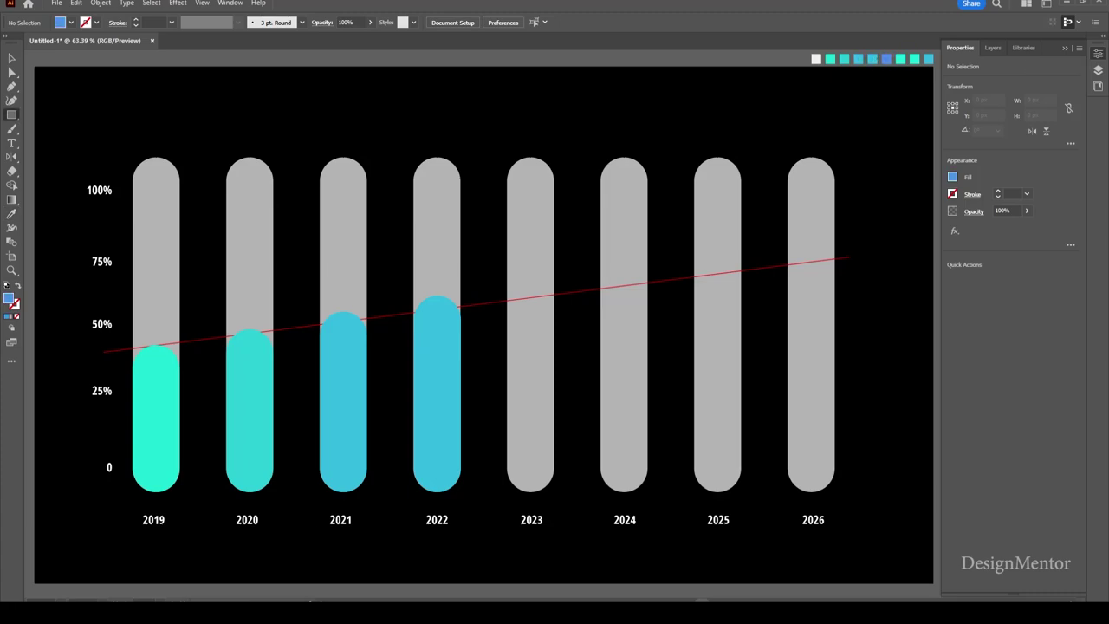
left_click(590, 148)
key("Tab")
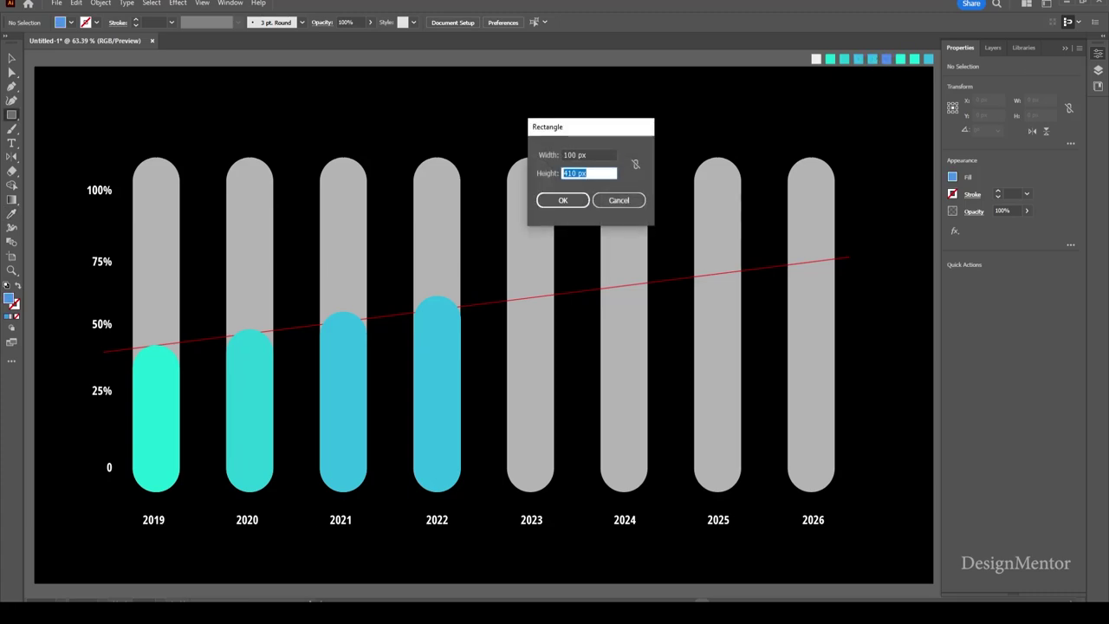
type("445")
key("Return")
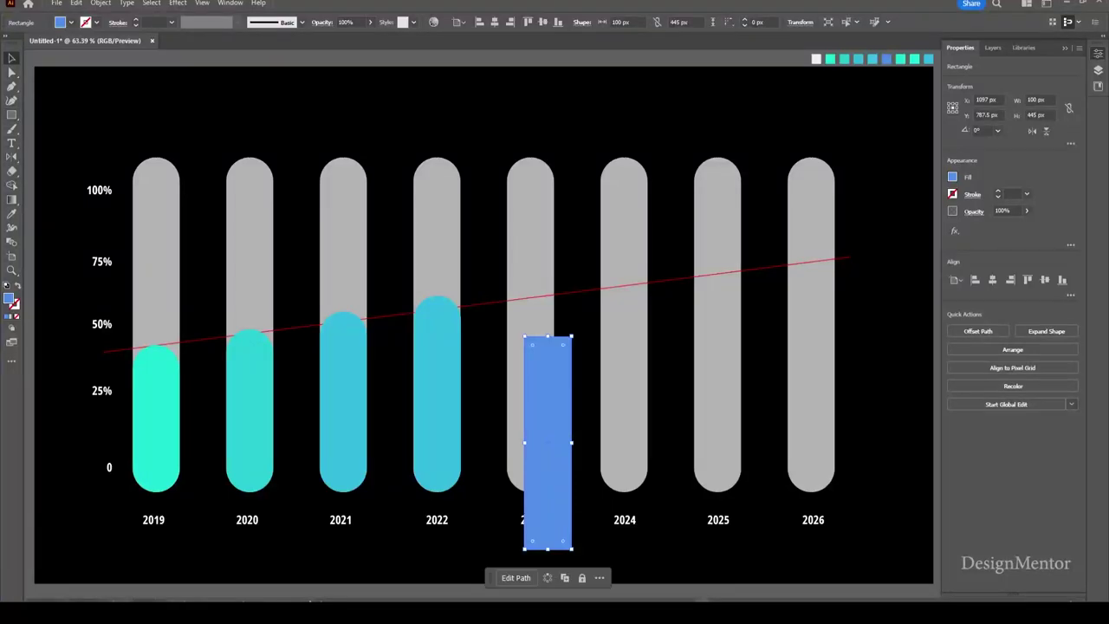
left_click_drag(568, 392, 551, 336)
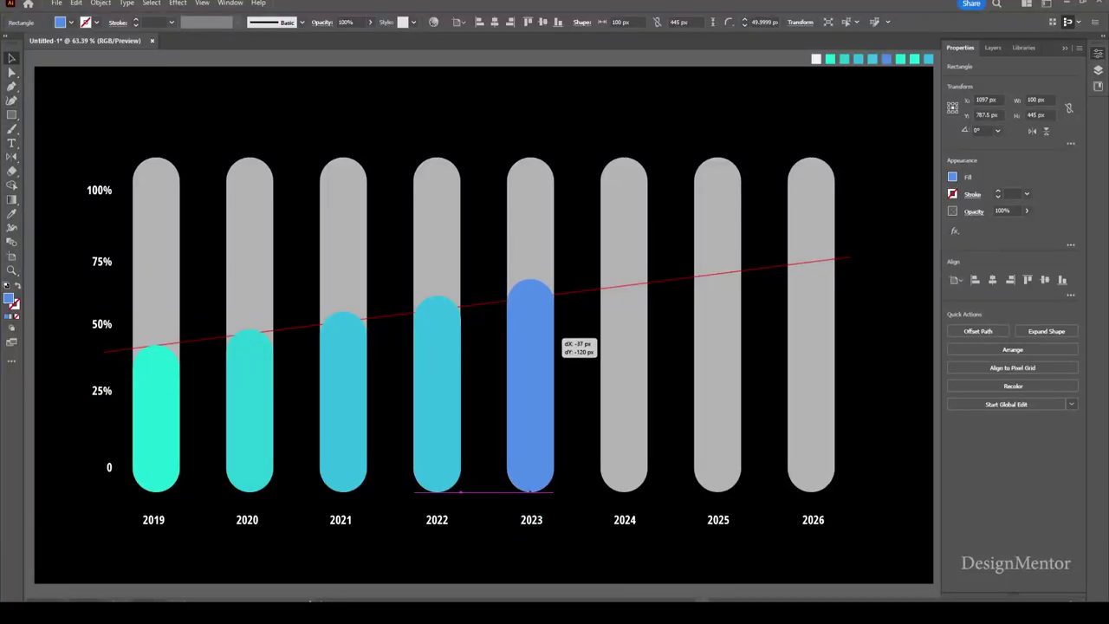
key("ctrl+shift+a")
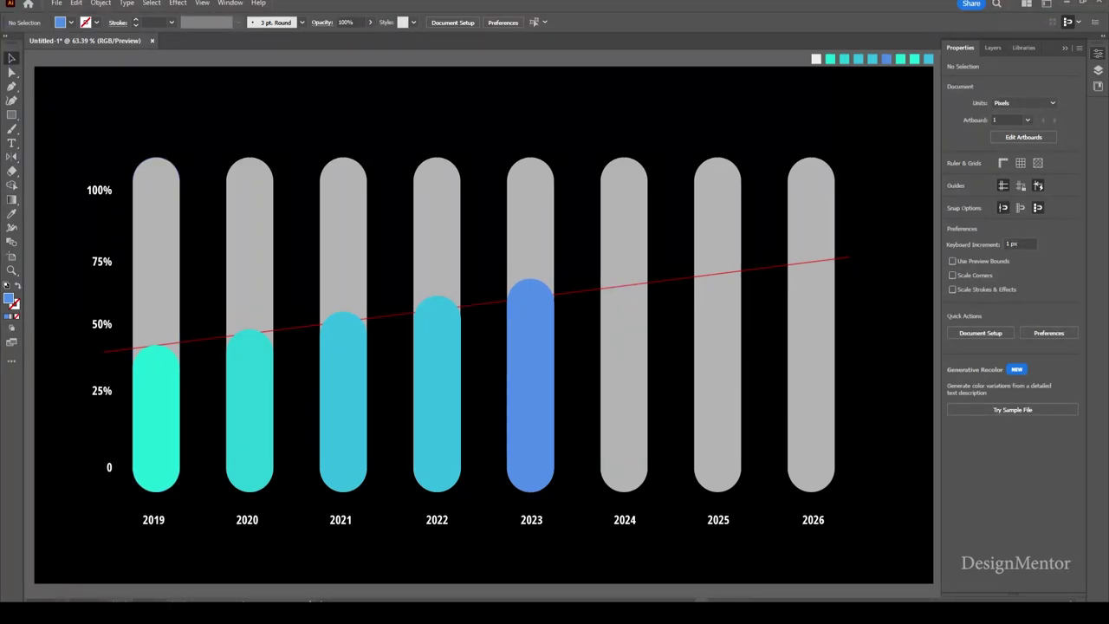
Add an aqua 100 × 480 px rounded fill bar to the 2024 track
key("i")
left_click(156, 416)
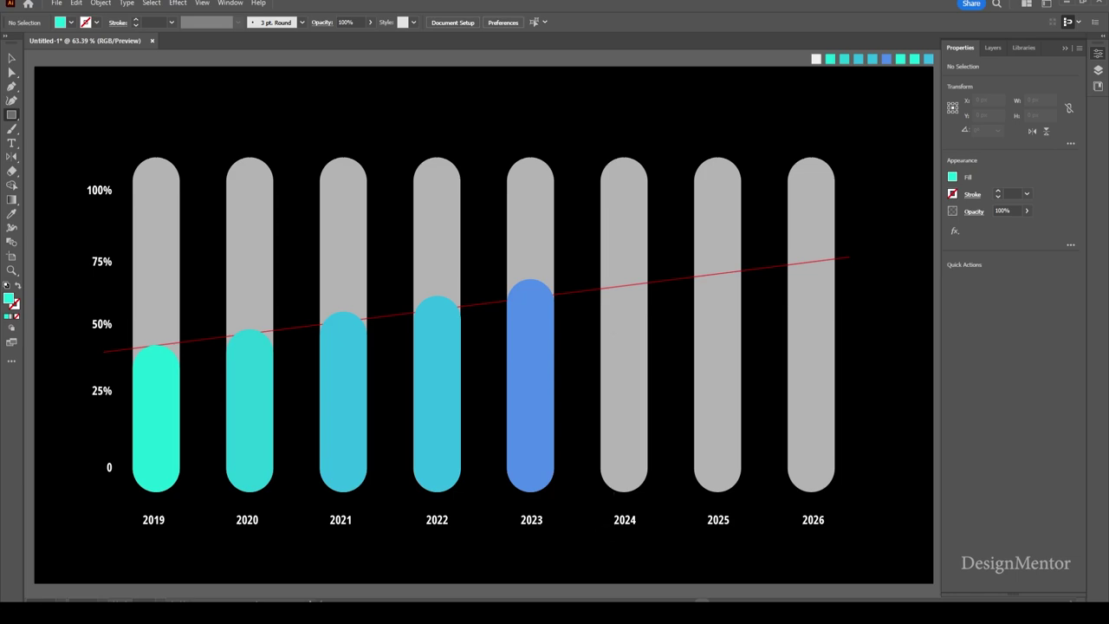
left_click(616, 328)
key("Tab")
type("480")
key("Return")
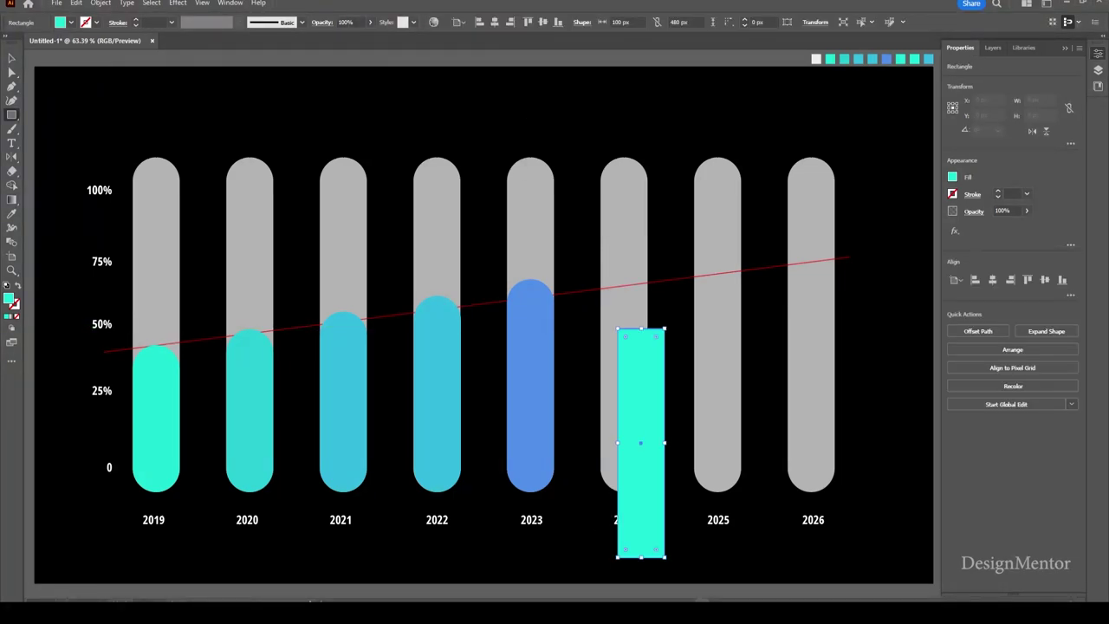
key("v")
left_click_drag(625, 338, 642, 357)
left_click_drag(659, 433, 642, 357)
key("ctrl+shift+a")
Add a 100 × 515 px rounded fill bar to the 2025 track
key("i")
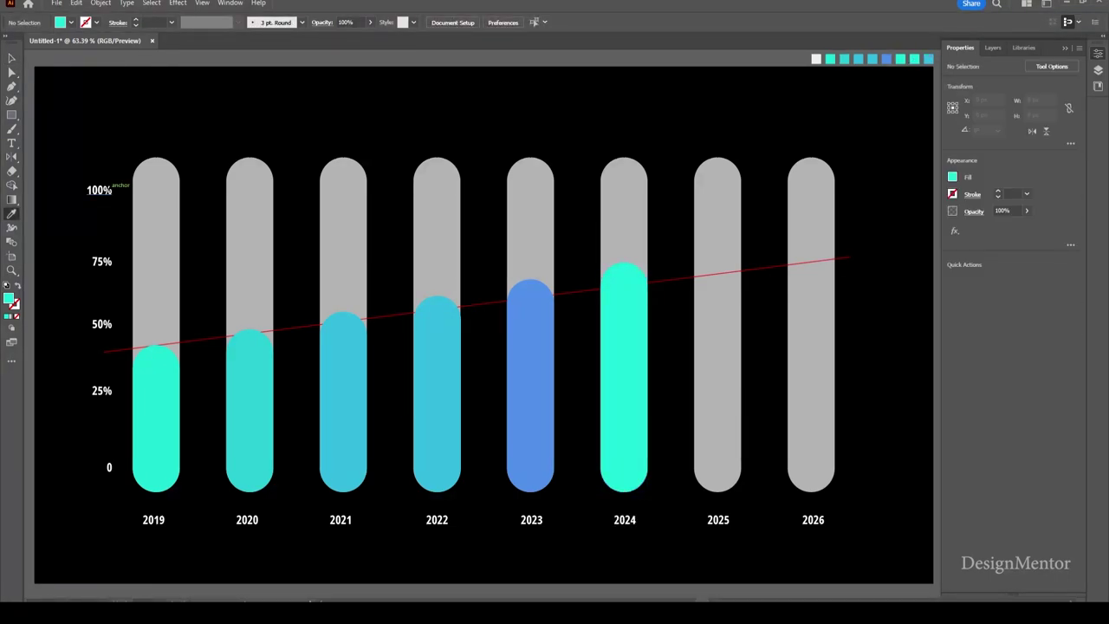
left_click(11, 114)
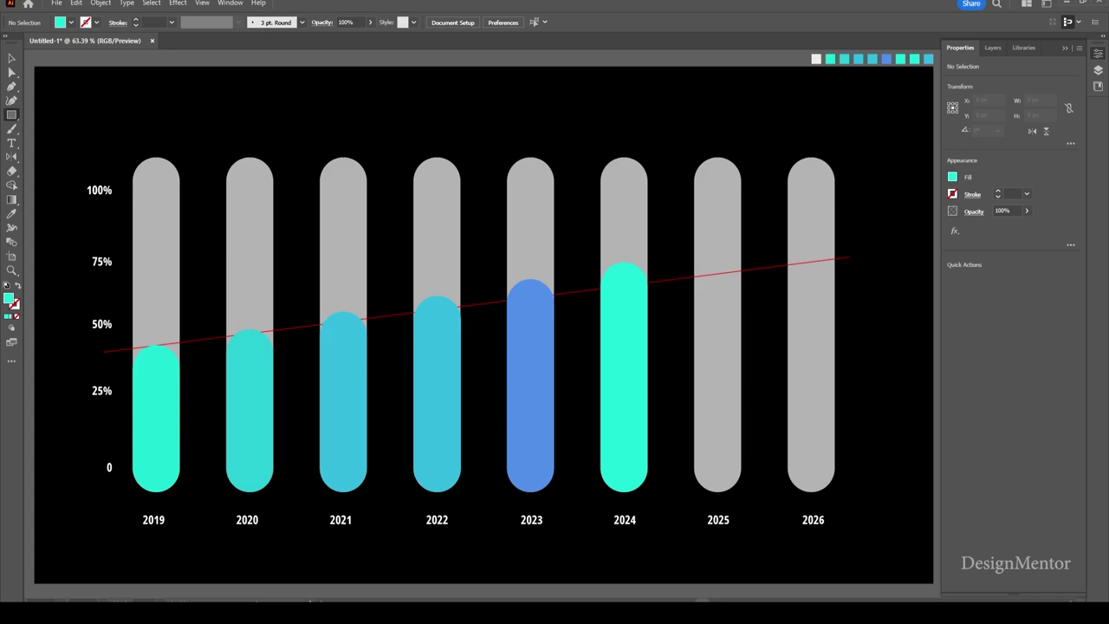
left_click(526, 279)
key("Tab")
type("515")
key("Return")
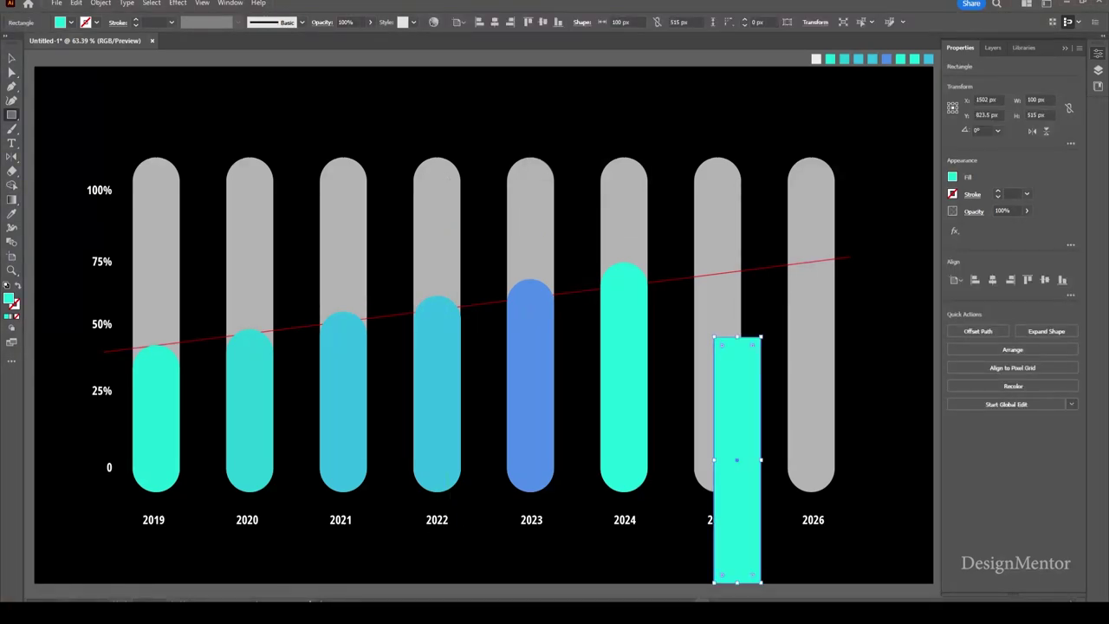
left_click_drag(726, 347, 748, 387)
left_click_drag(754, 428, 737, 325)
key("ctrl+shift+a")
Create a 100 × 550 px rounded fill bar for the 2026 track
key("m")
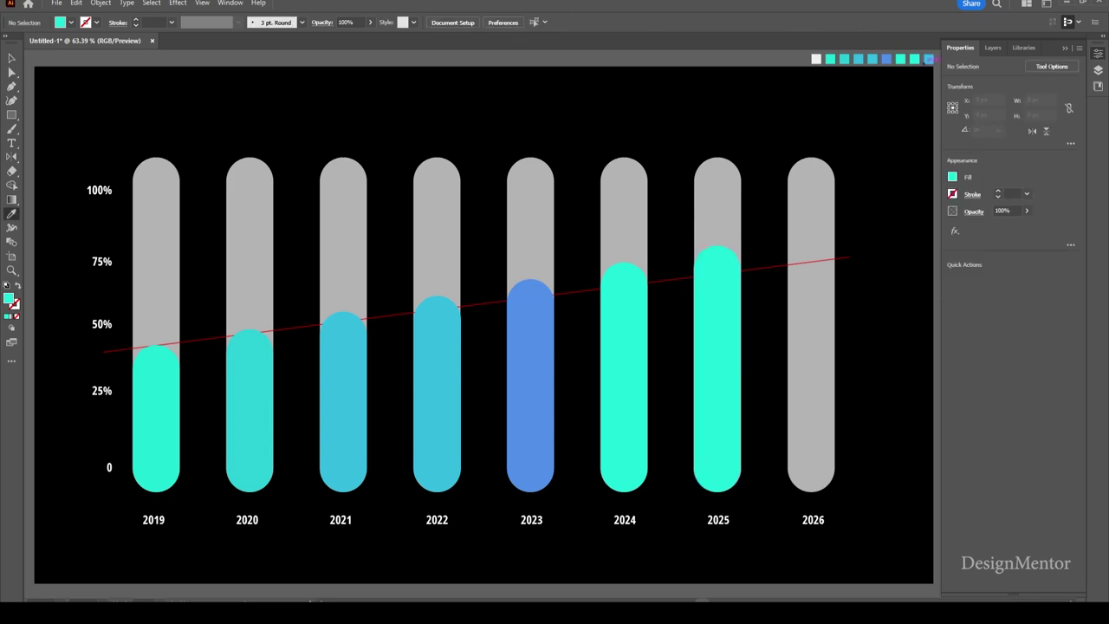
left_click(811, 309)
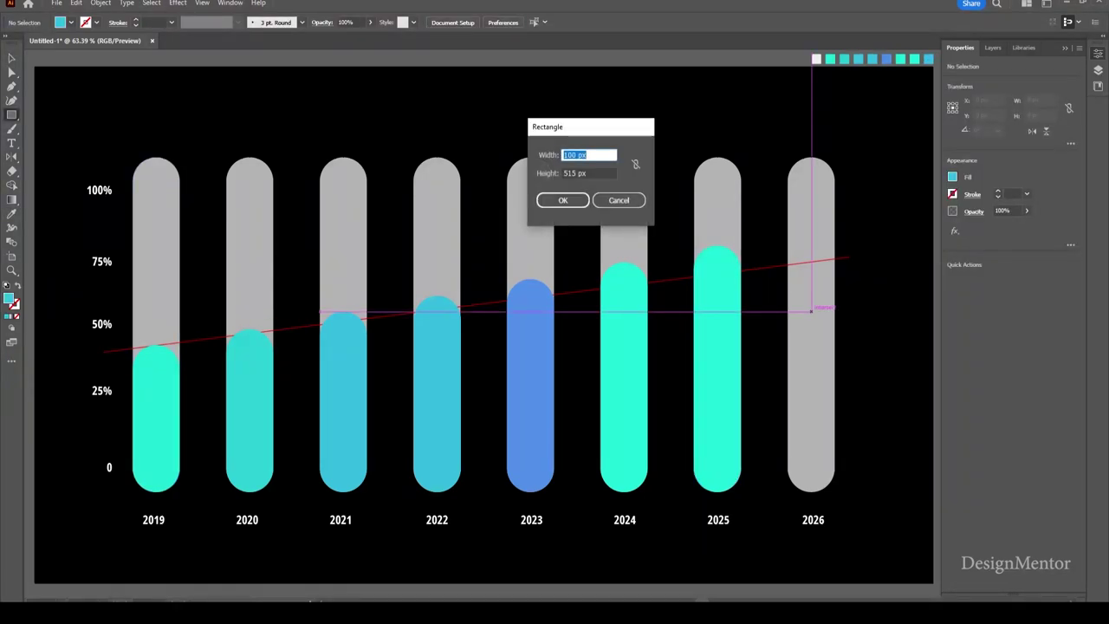
type("550")
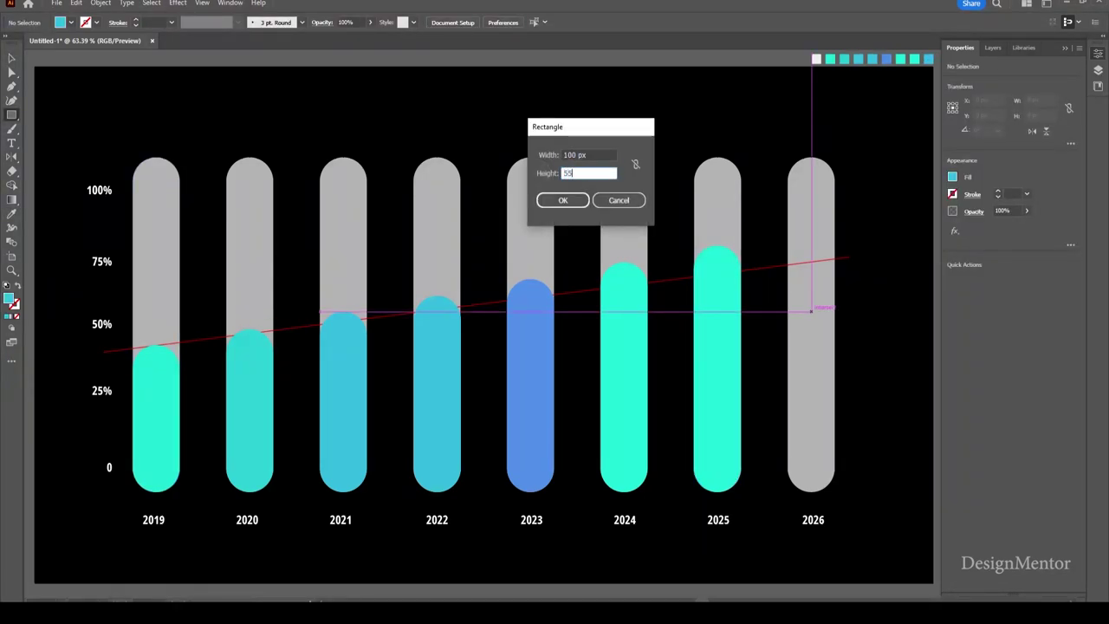
key("Return")
key("v")
mouse_move(823, 322)
left_mouse_down()
mouse_move(835, 336)
mouse_move(841, 233)
left_mouse_up()
left_click(598, 290)
Delete the red trend line and copy the 2019 label into the 2019 bar's base for editing
key("Delete")
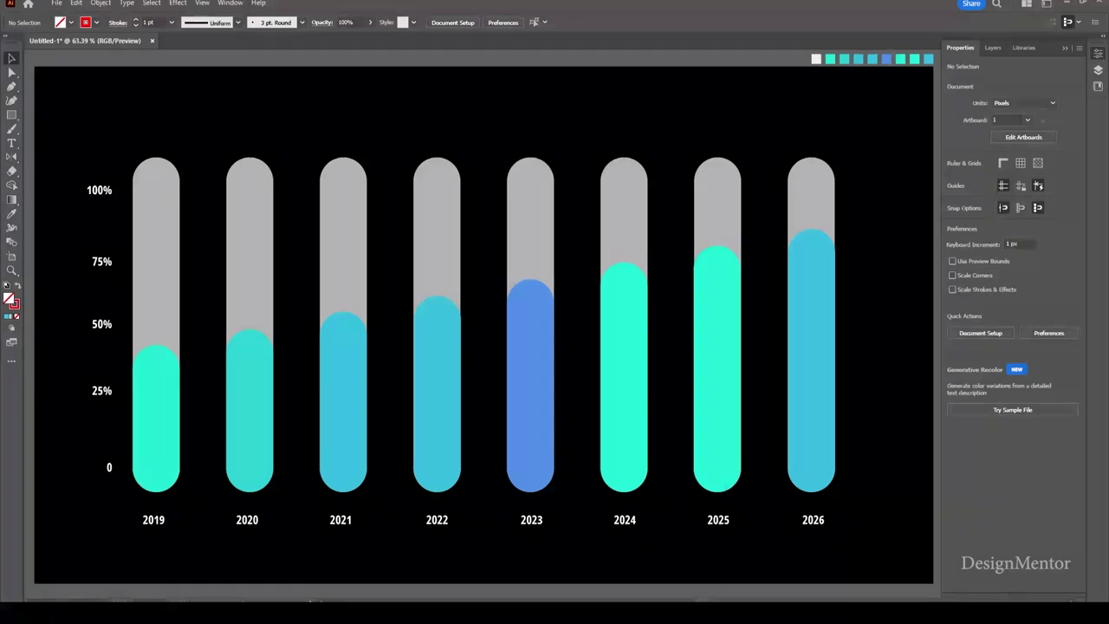
left_click(154, 520)
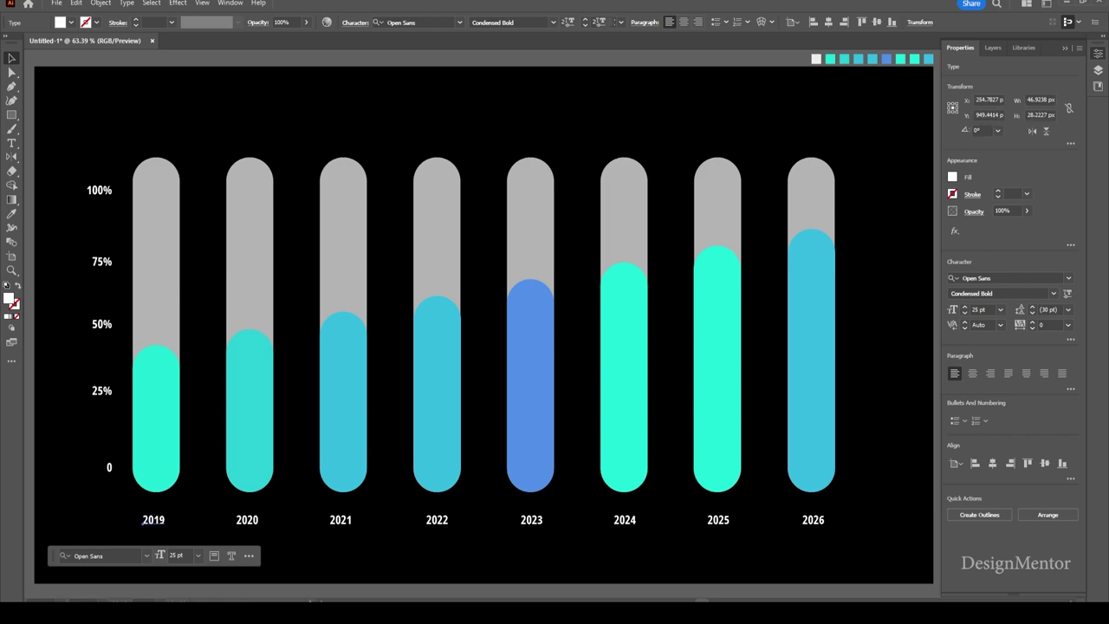
left_click_drag(155, 520, 154, 471)
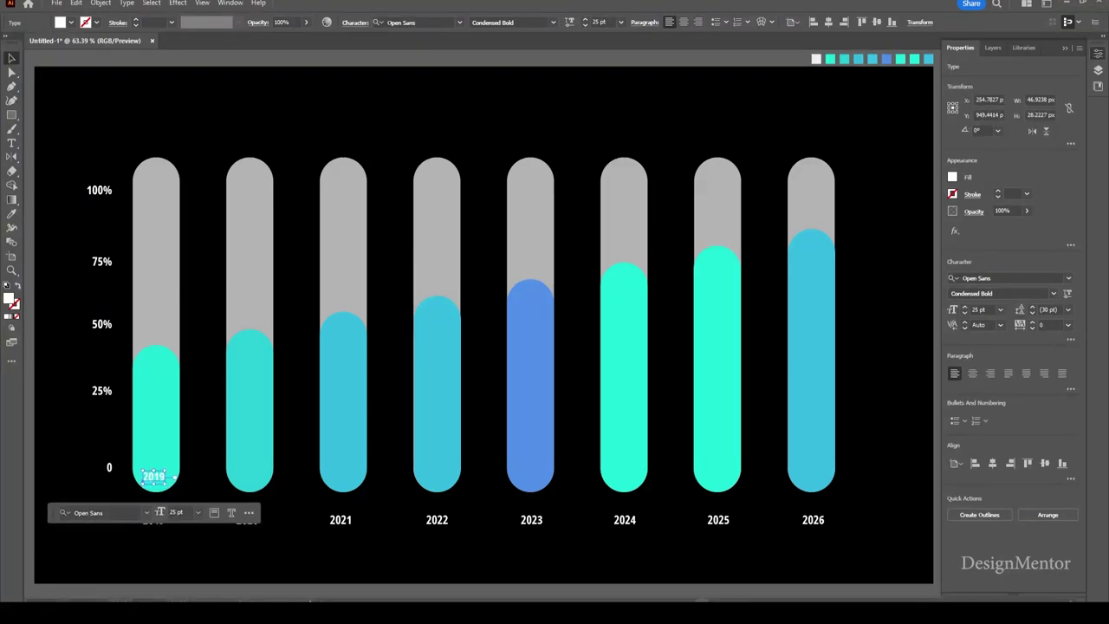
double_click(154, 471)
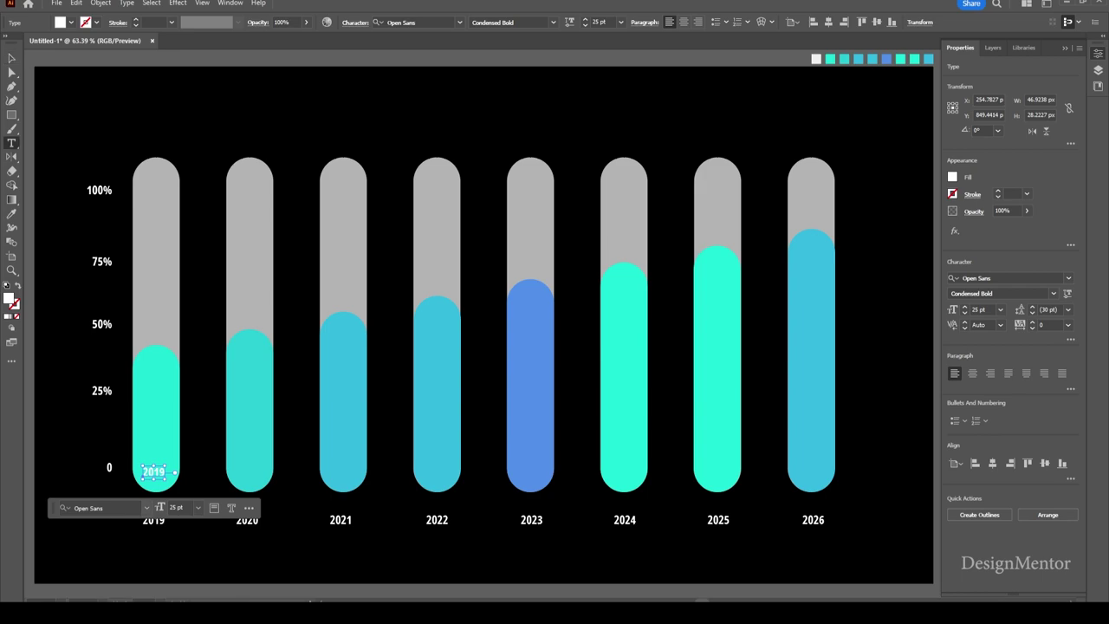
double_click(144, 471)
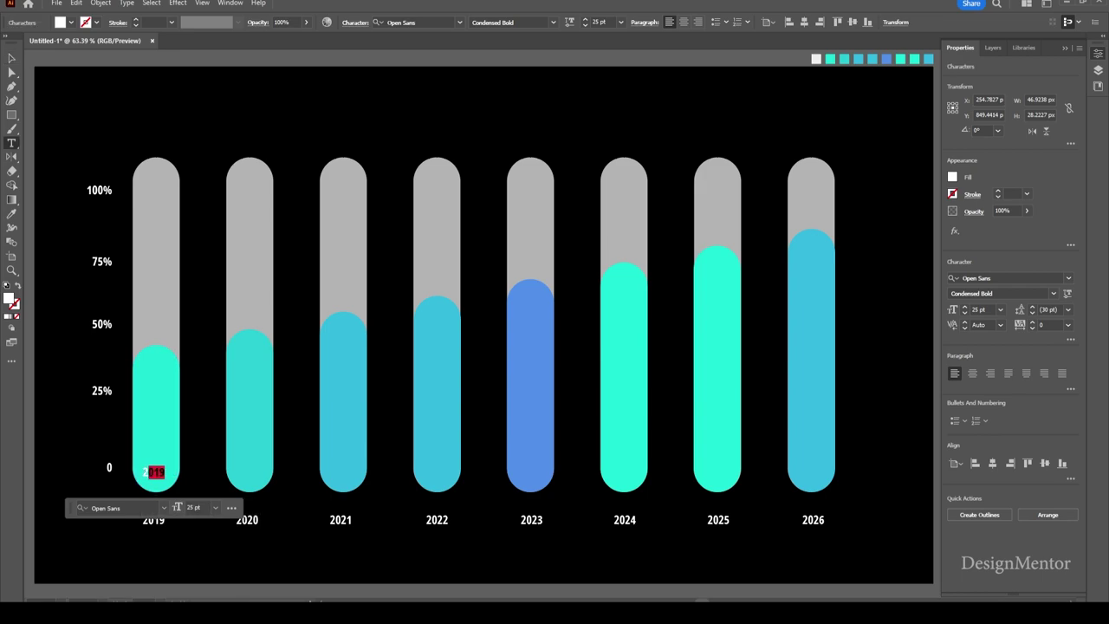
Change the copied label to 45% and nudge it into place in the 2019 bar
type("245")
key("BackSpace")
key("BackSpace")
key("BackSpace")
type("45")
type("%")
key("Escape")
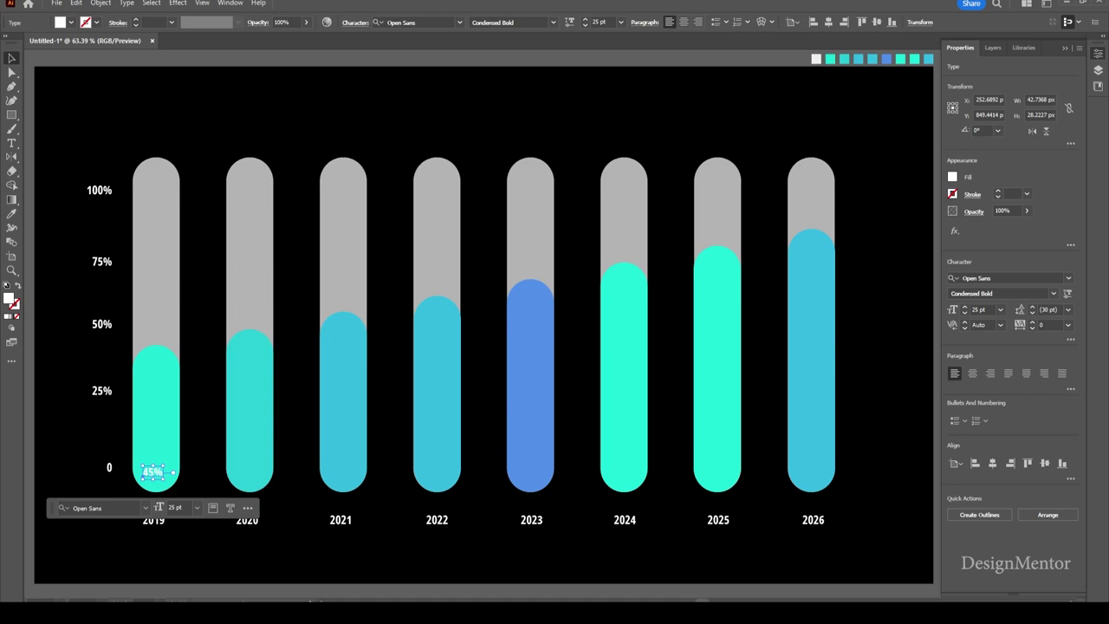
key("Right")
key("Right")
key("Right")
key("Right")
key("Right")
key("Right")
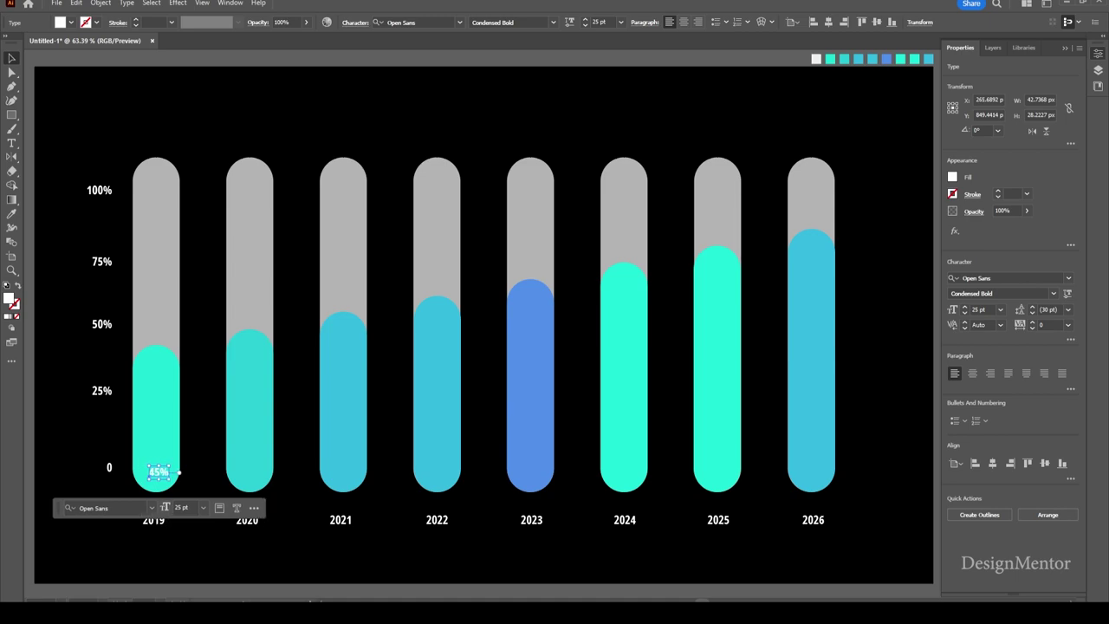
key("Right")
key("Right")
key("Right")
key("Right")
key("Left")
key("Left")
key("shift+Up")
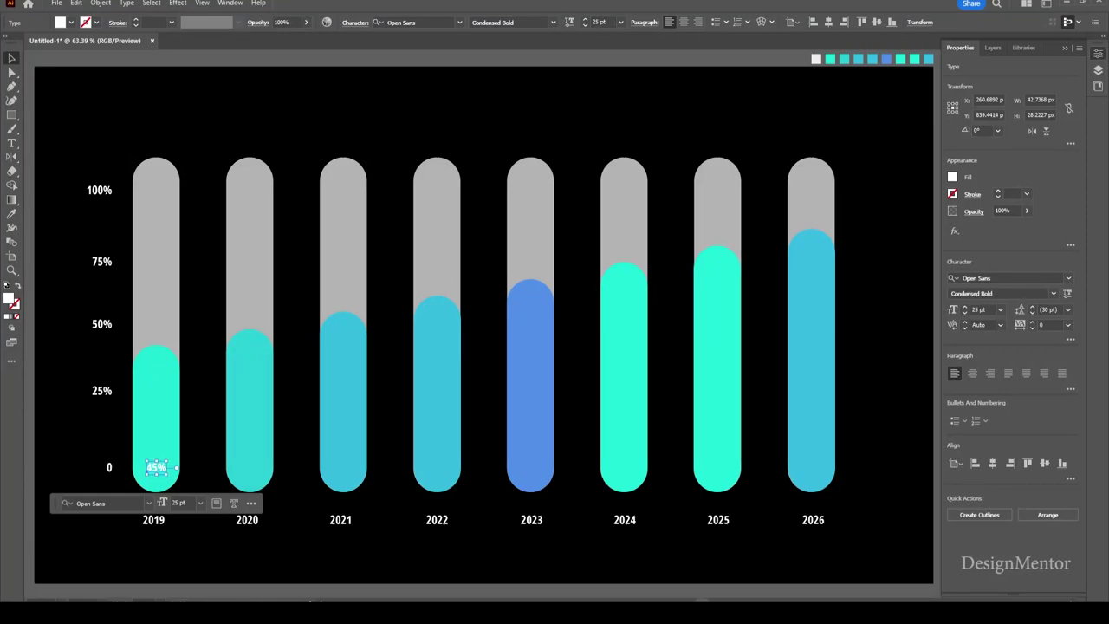
Duplicate the label into the 2020 bar and change it to 50%
key("alt+Right")
key("shift+Right")
key("shift+Right")
key("shift+Right")
key("shift+Right")
key("shift+Right")
key("shift+Right")
key("shift+Right")
key("shift+Right")
key("shift+Right")
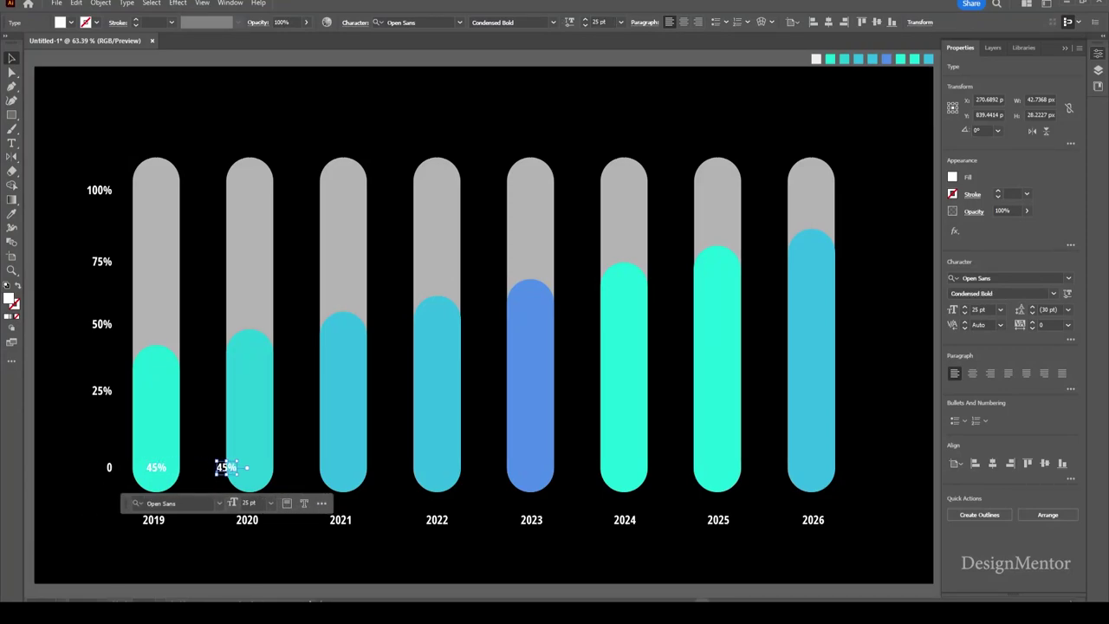
key("shift+Right")
key("shift+Right")
key("shift+Right")
key("shift+Right")
key("Right")
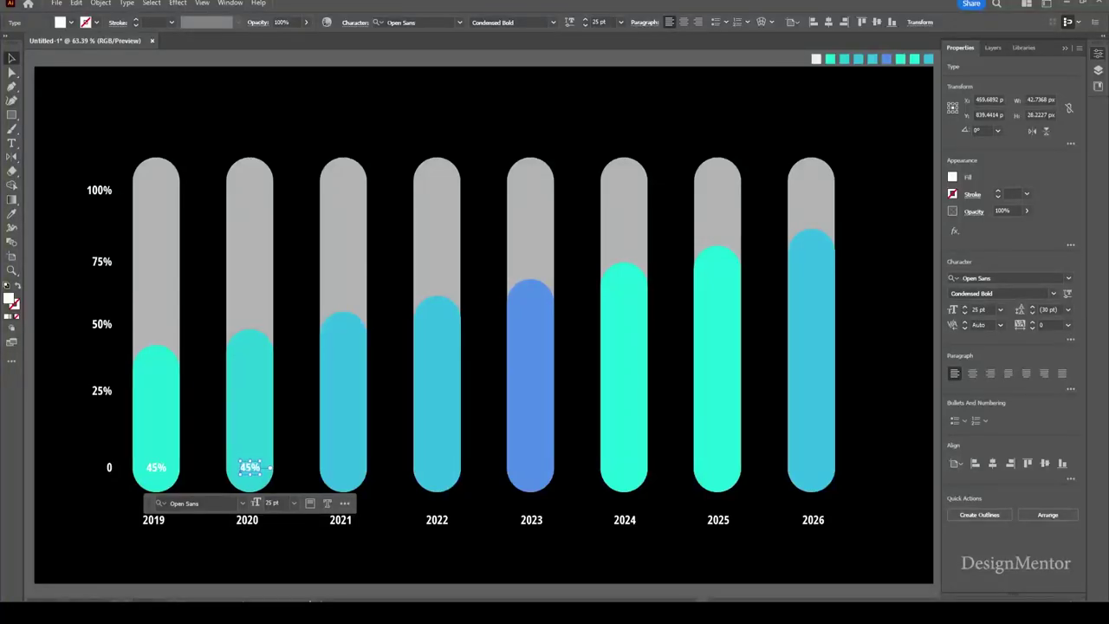
key("Right")
double_click(249, 468)
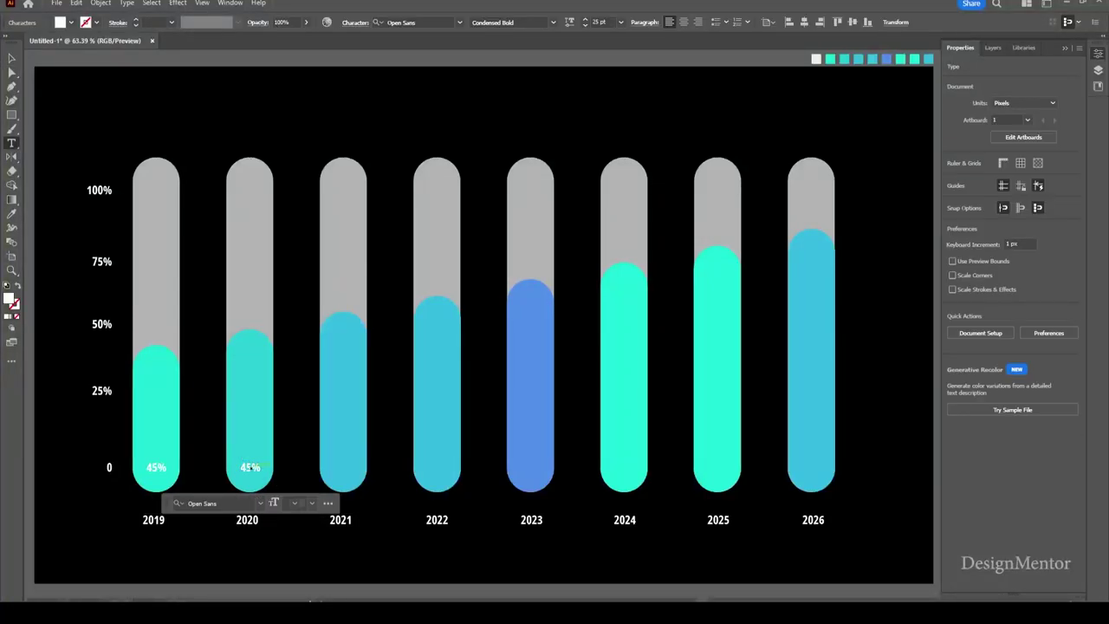
left_click_drag(240, 468, 252, 468)
type("50")
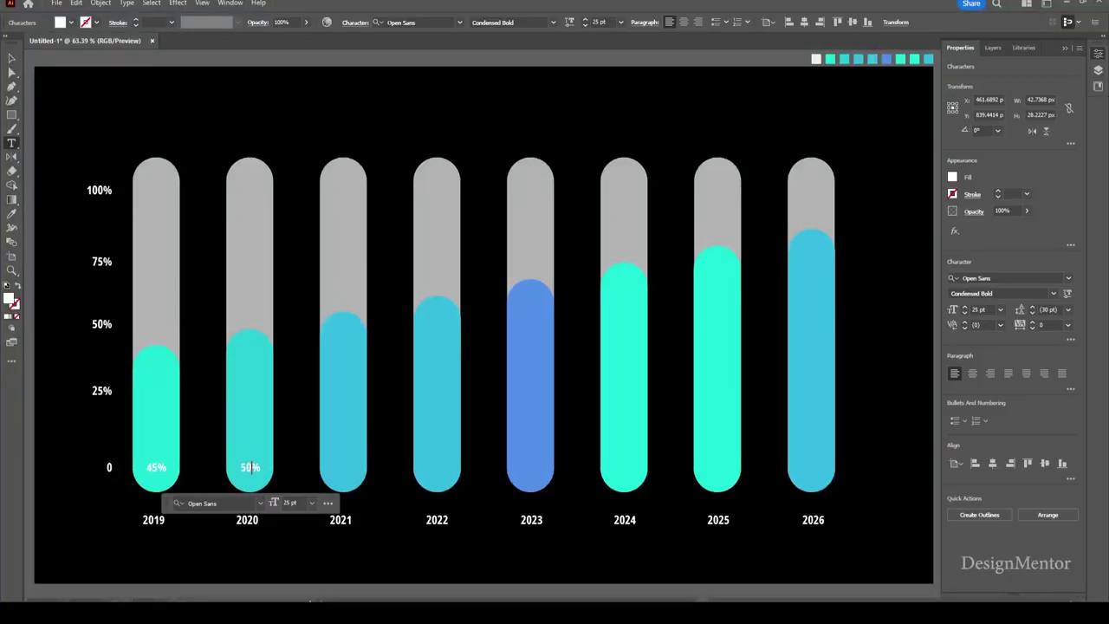
key("Escape")
Copy the label into the 2021 bar and change it to 55%
left_click(250, 468)
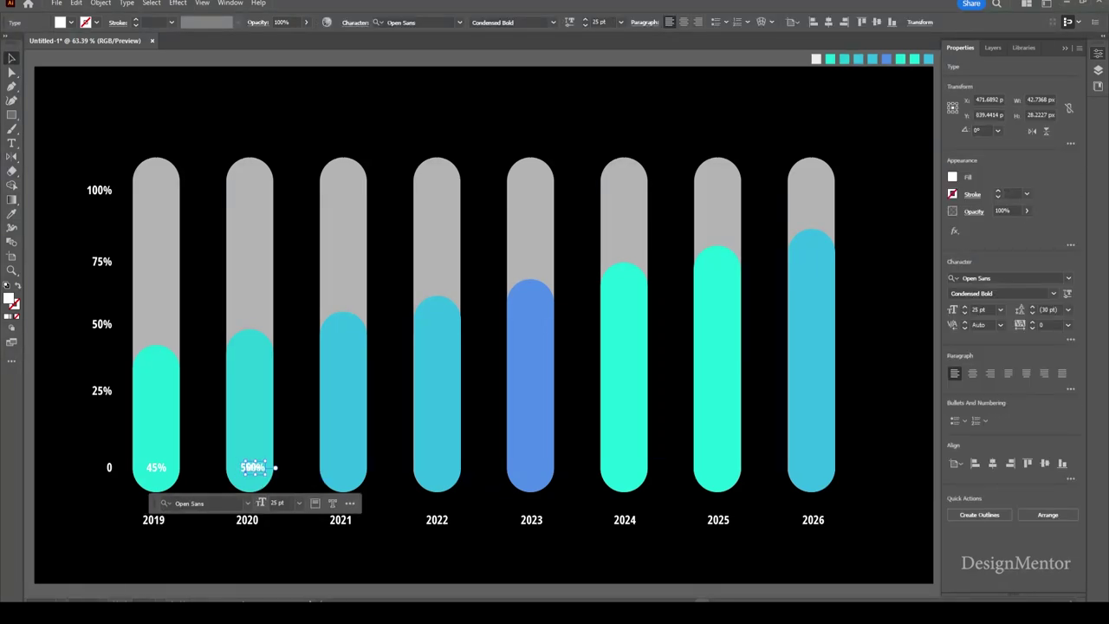
left_click_drag(250, 468, 344, 467)
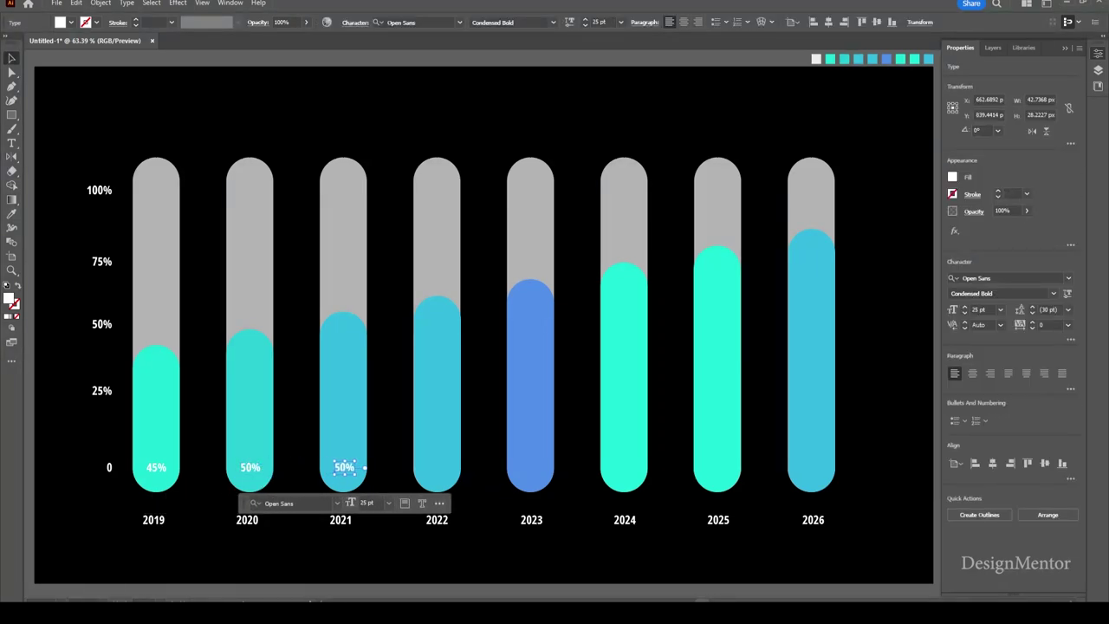
key("t")
left_click(344, 468)
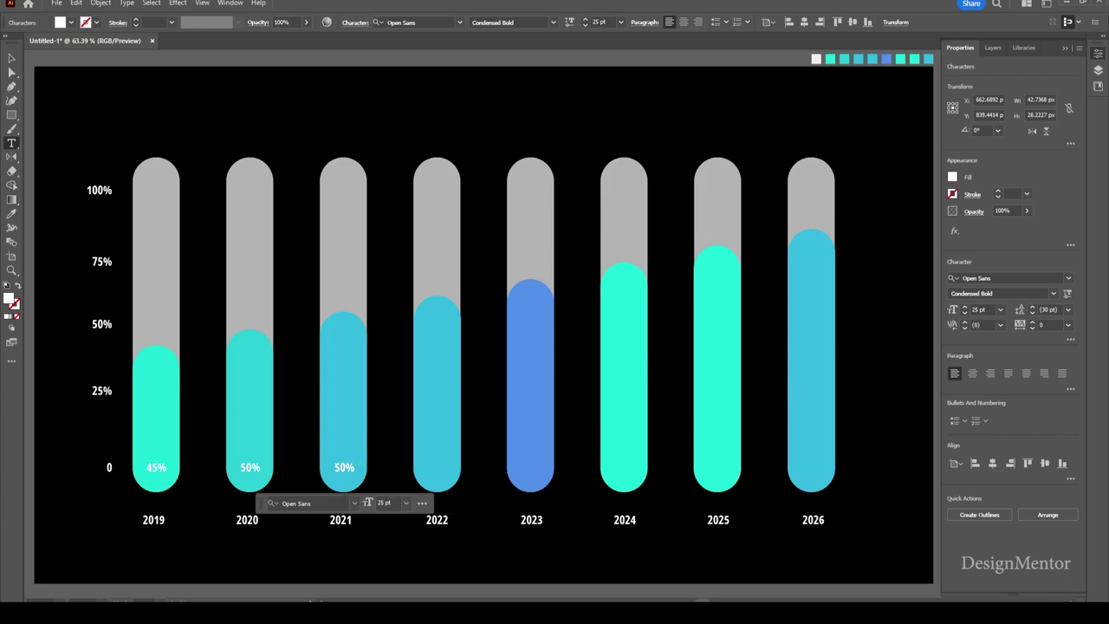
key("BackSpace")
type("5")
key("Escape")
Copy the label into the 2022 bar and change it to 60%
left_click_drag(344, 468, 436, 468)
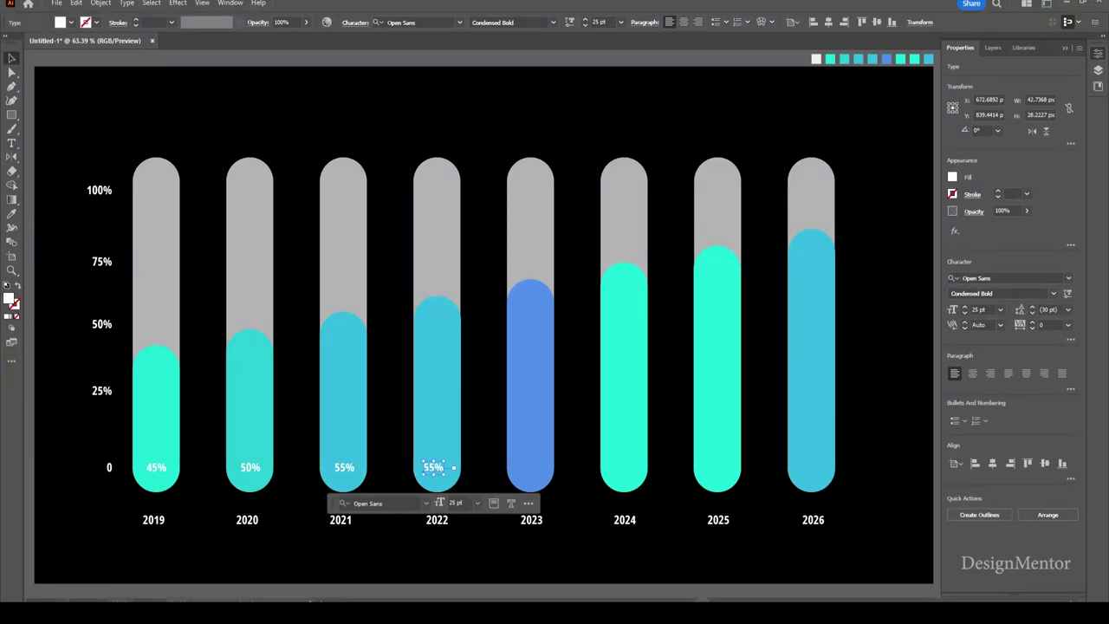
double_click(438, 468)
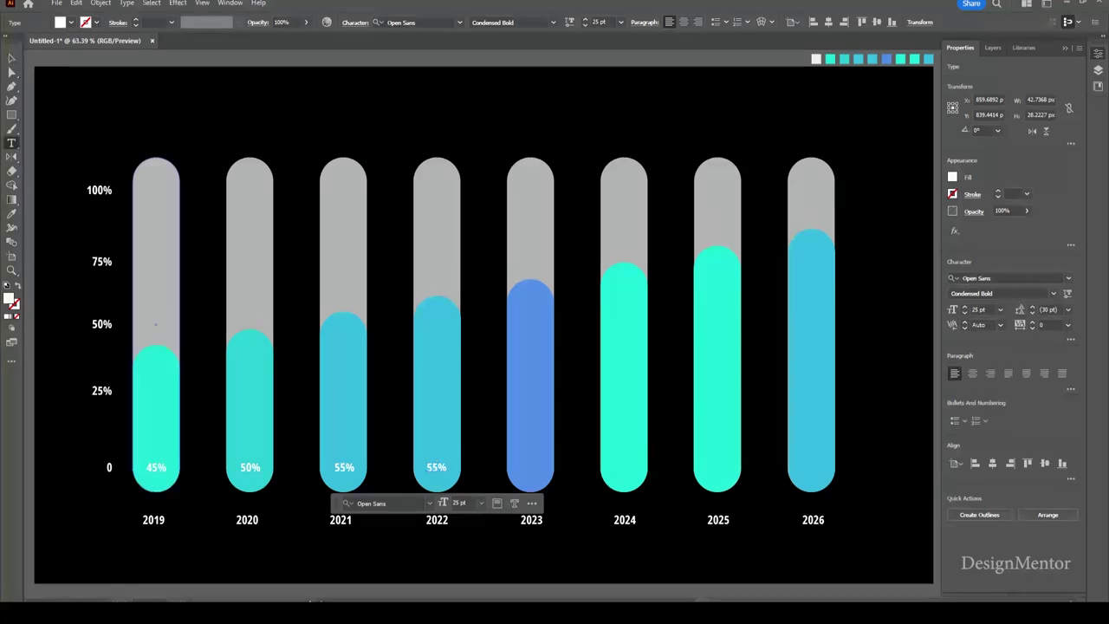
key("BackSpace")
key("BackSpace")
type("60")
key("Escape")
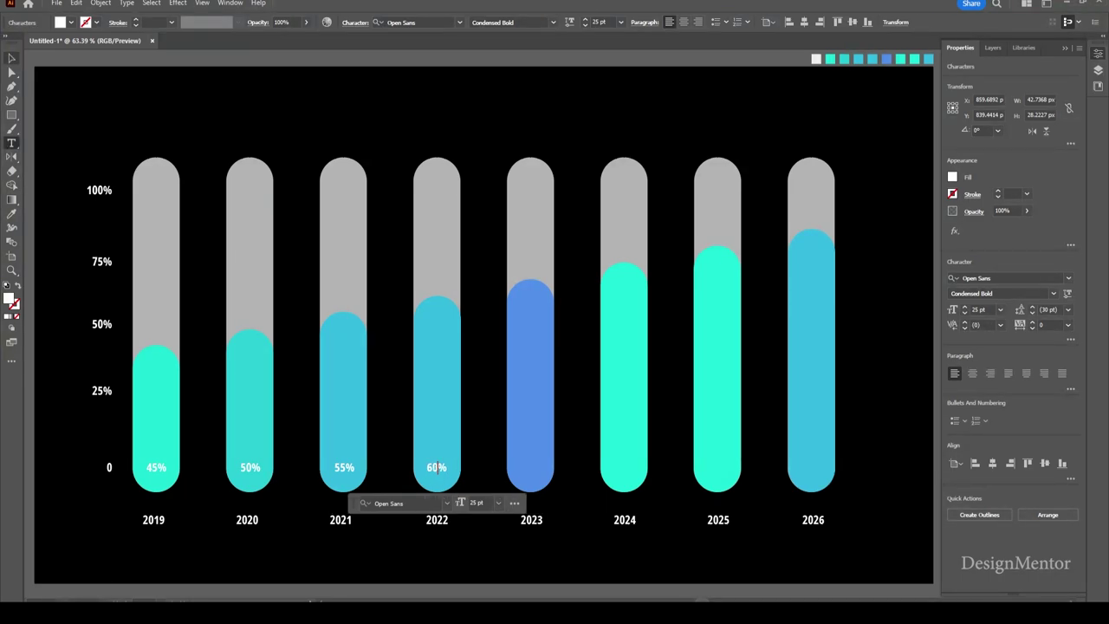
Copy the label into the 2023 bar as 65%, then copy it onto the 2024 bar
left_click_drag(436, 468, 531, 468)
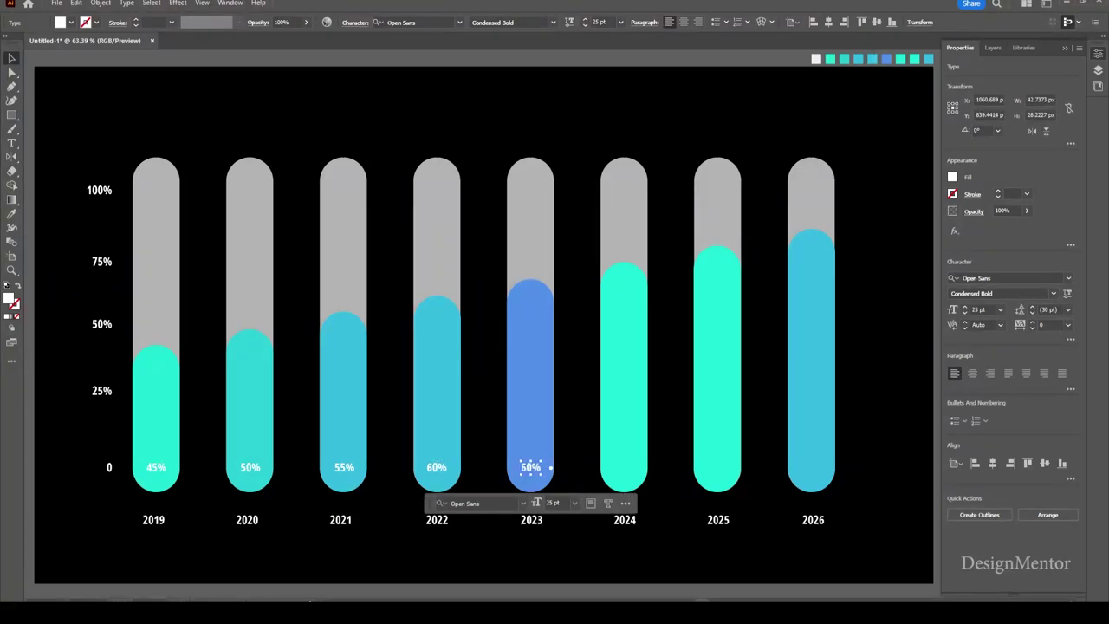
type("t")
type("5")
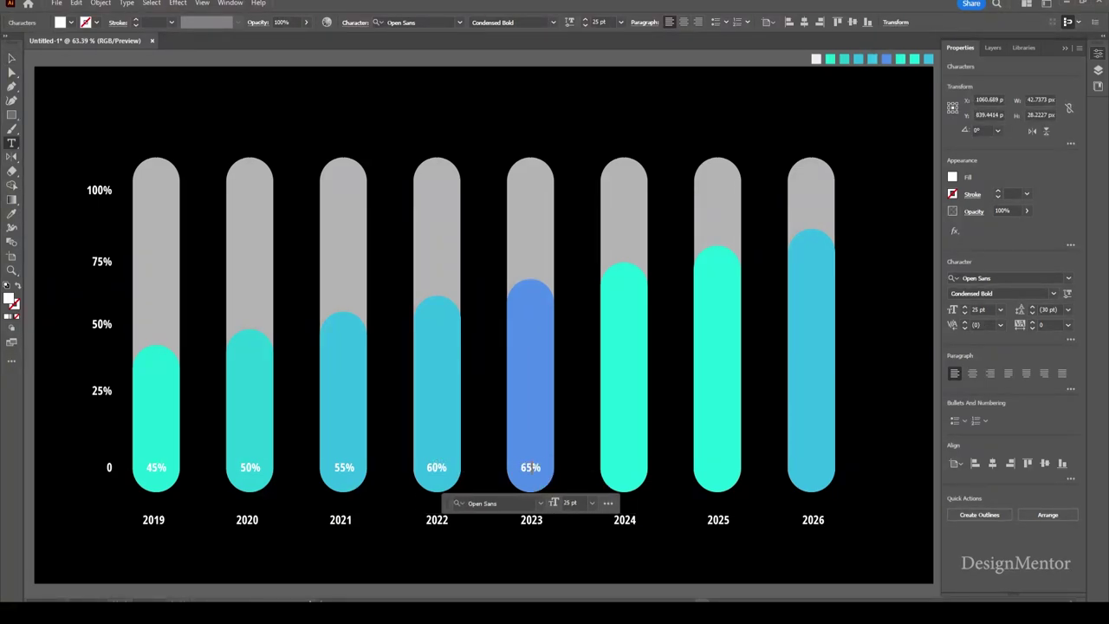
key("Escape")
left_click(531, 467)
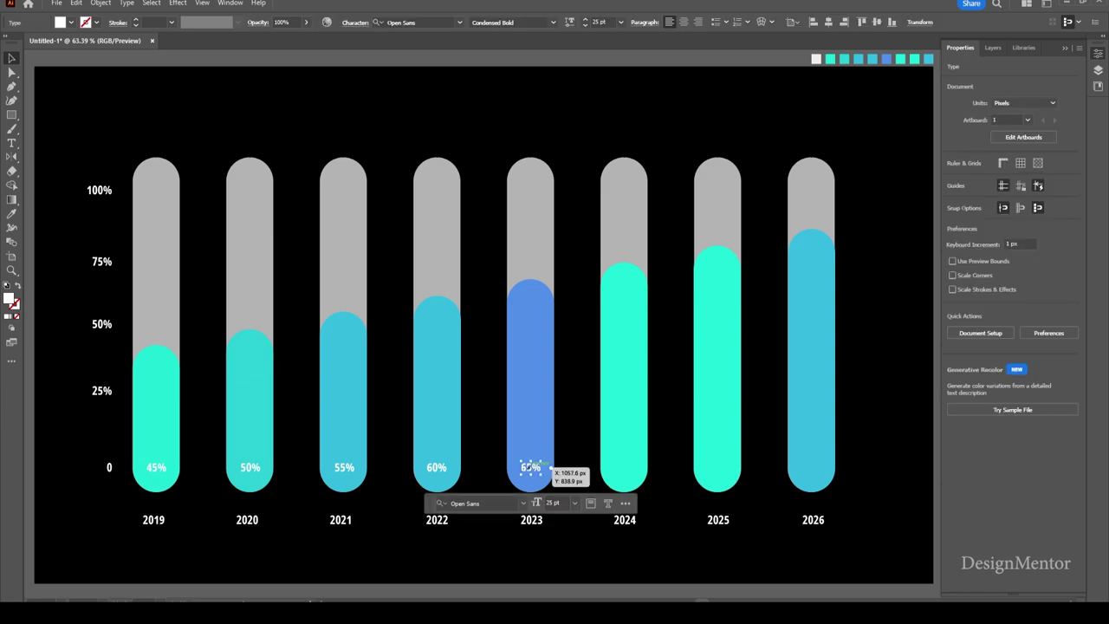
left_click_drag(531, 467, 624, 468)
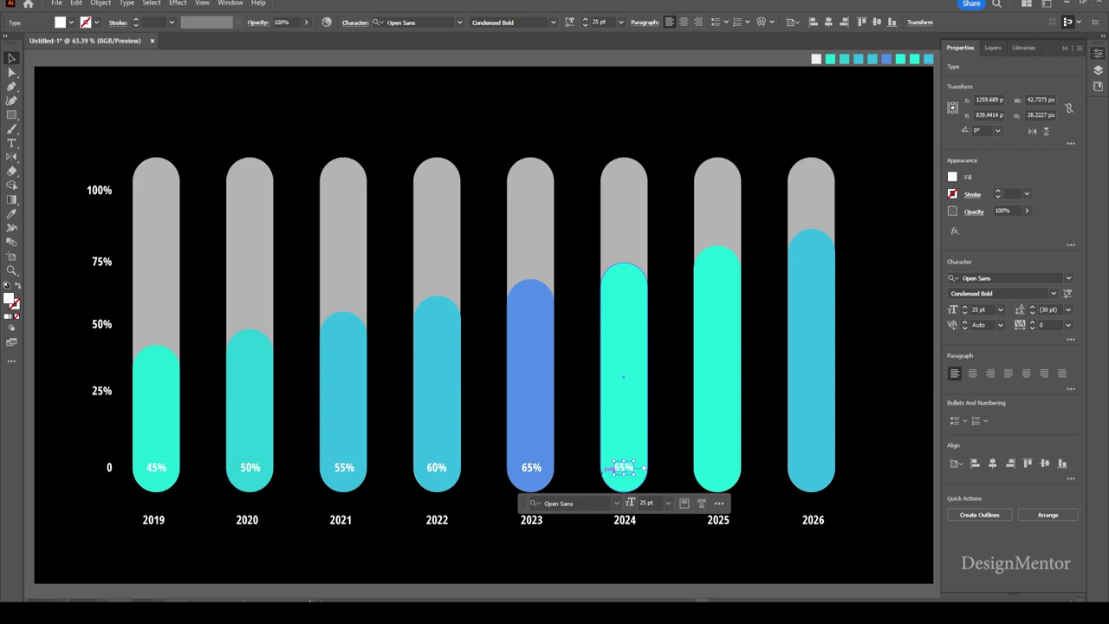
Change the 2024 bar's label from 65% to 70%
double_click(624, 467)
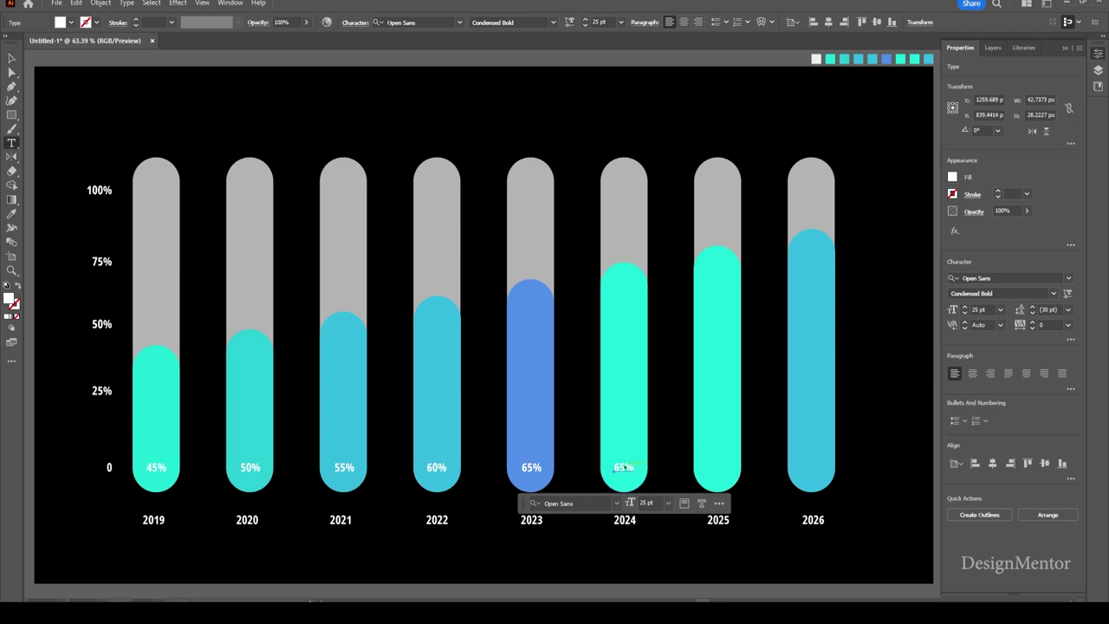
left_click_drag(614, 468, 620, 468)
type("70")
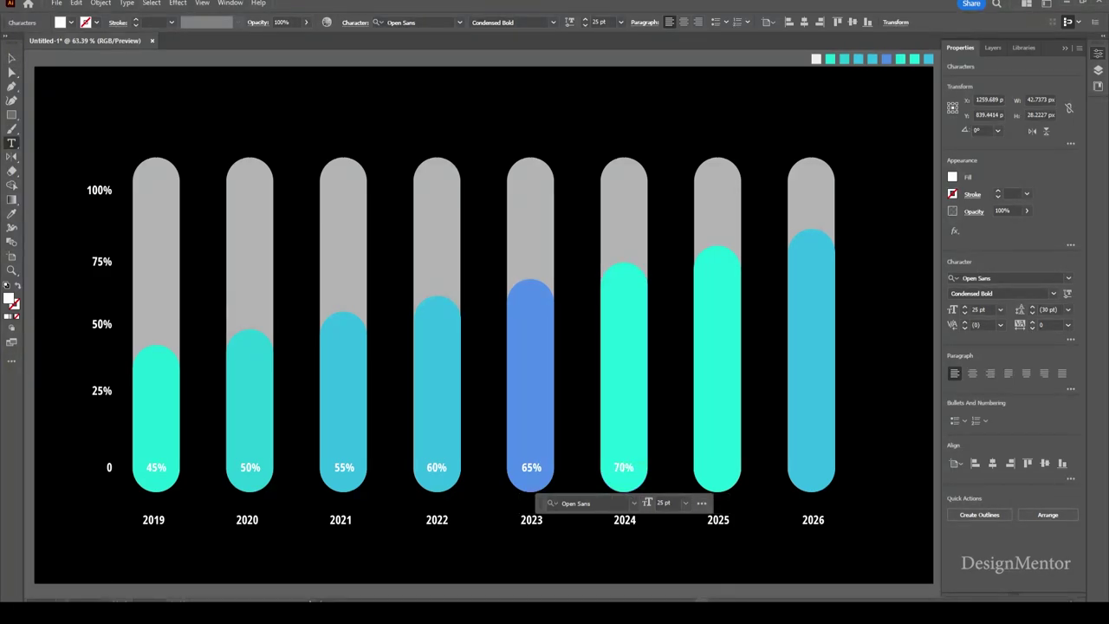
key("Escape")
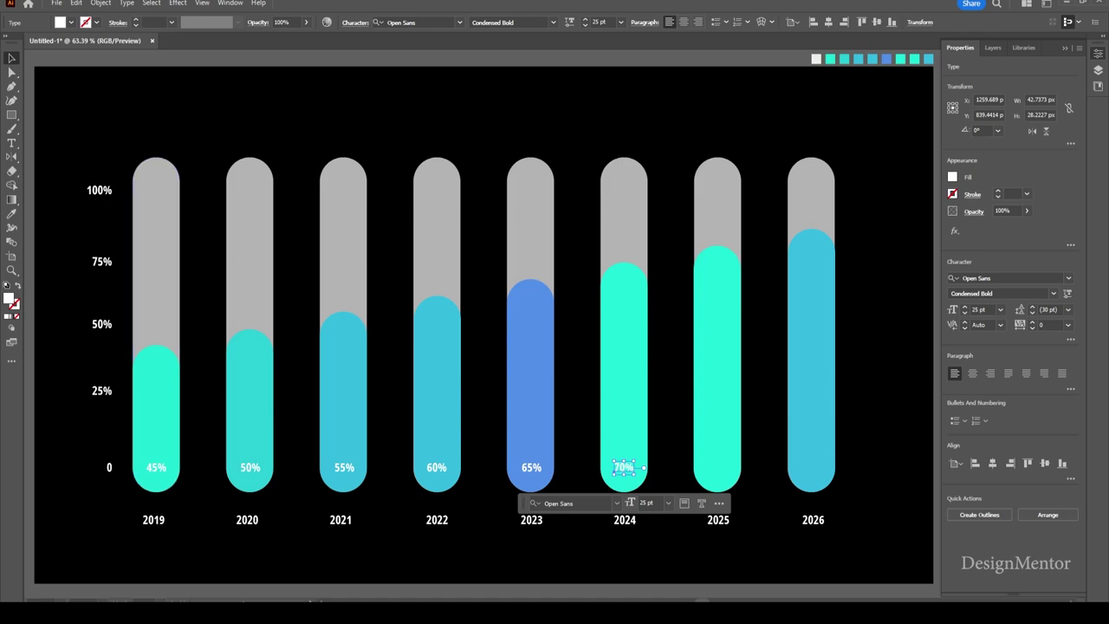
key("ctrl+shift+a")
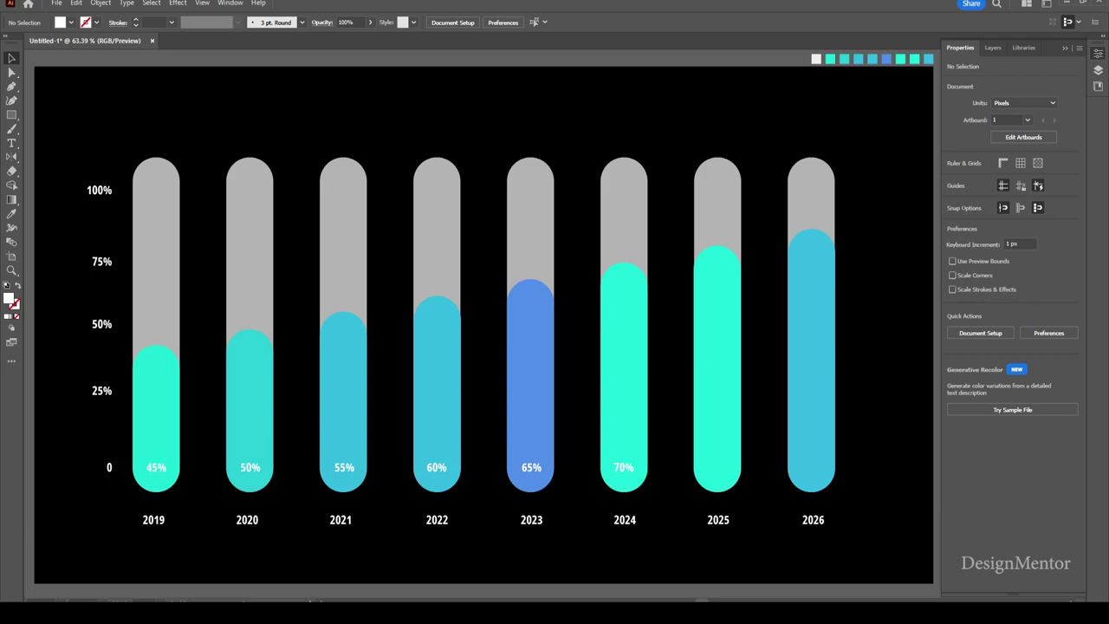
Copy the label onto the 2025 bar as 75%, centred on the bar
left_click(624, 467)
left_click_drag(624, 468, 717, 467)
double_click(712, 467)
type("5")
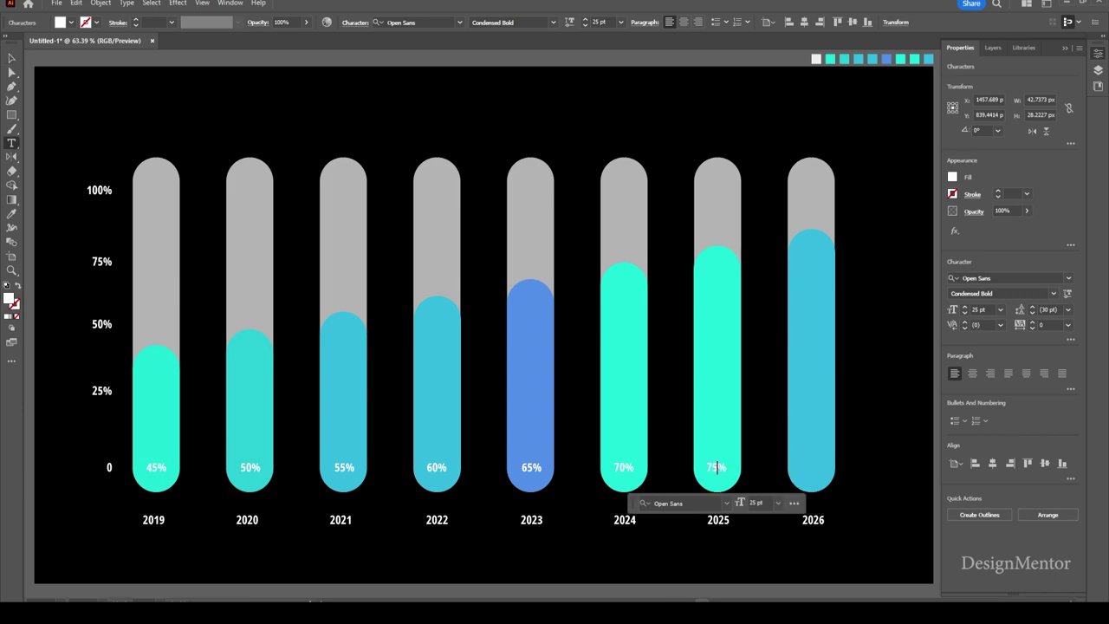
key("Escape")
key("Right")
key("Right")
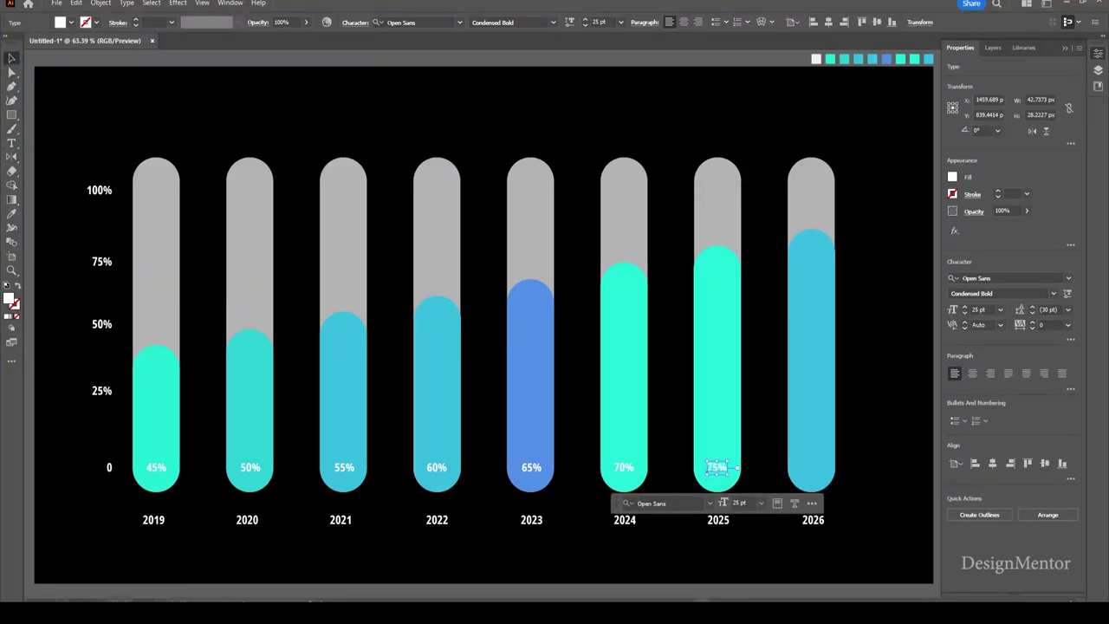
key("Right")
key("Right")
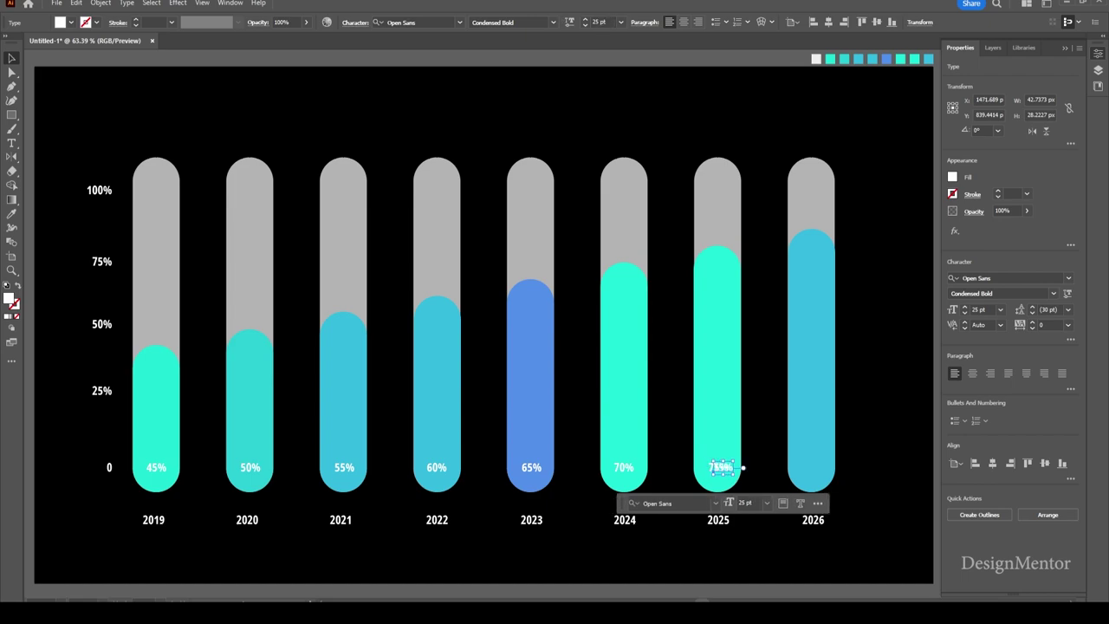
Copy the label onto the 2026 bar and change it to 80%
left_click_drag(717, 467, 810, 467)
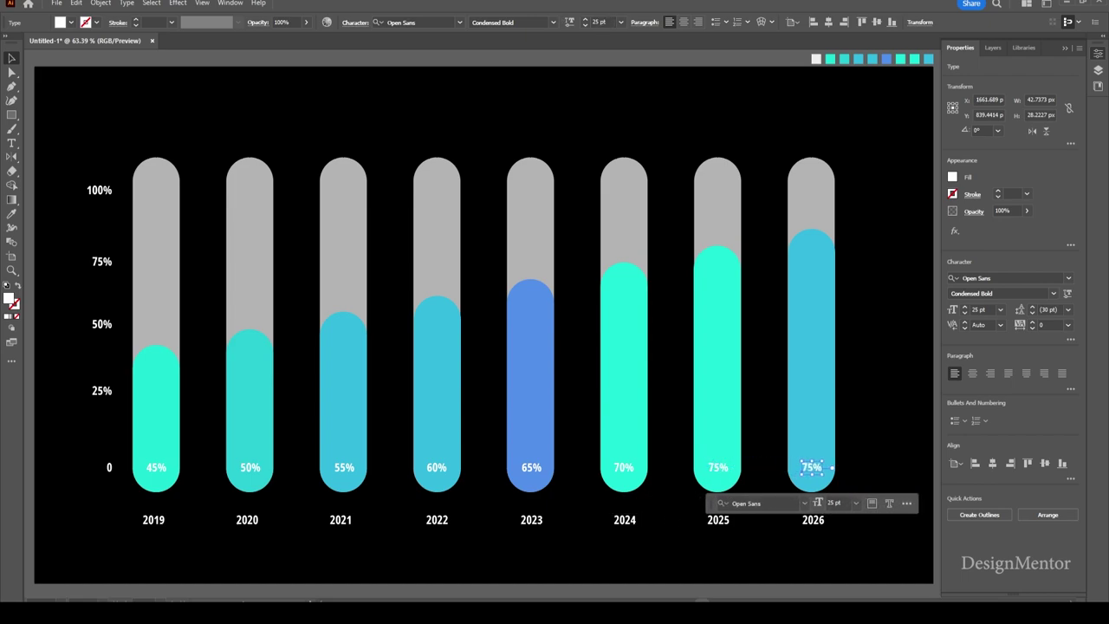
double_click(815, 468)
key("BackSpace")
key("BackSpace")
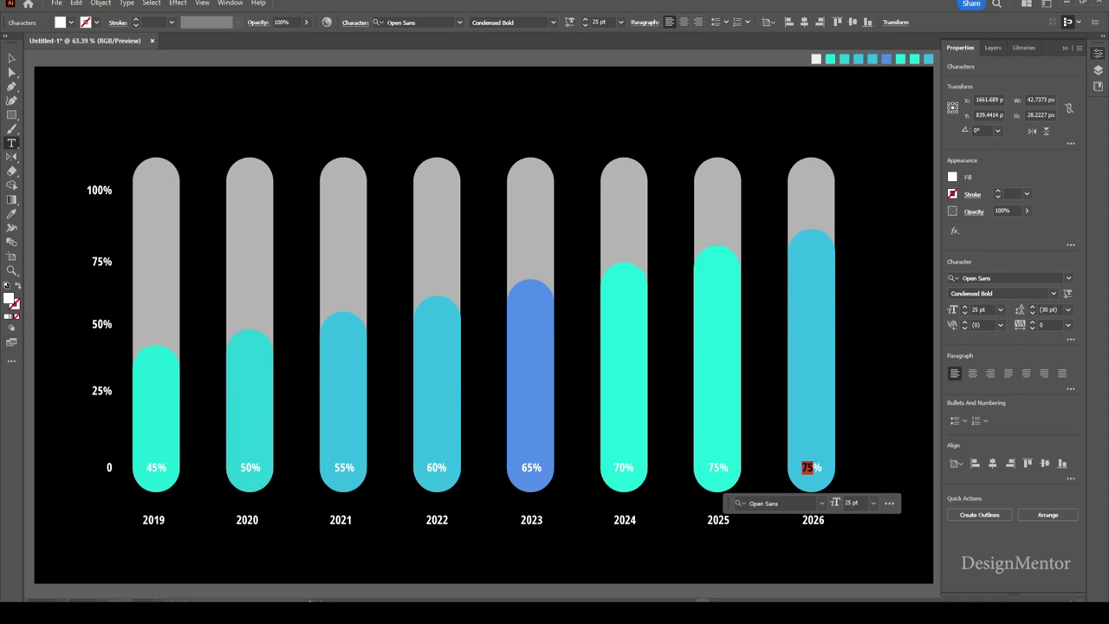
type("80")
key("Escape")
key("ctrl+shift+a")
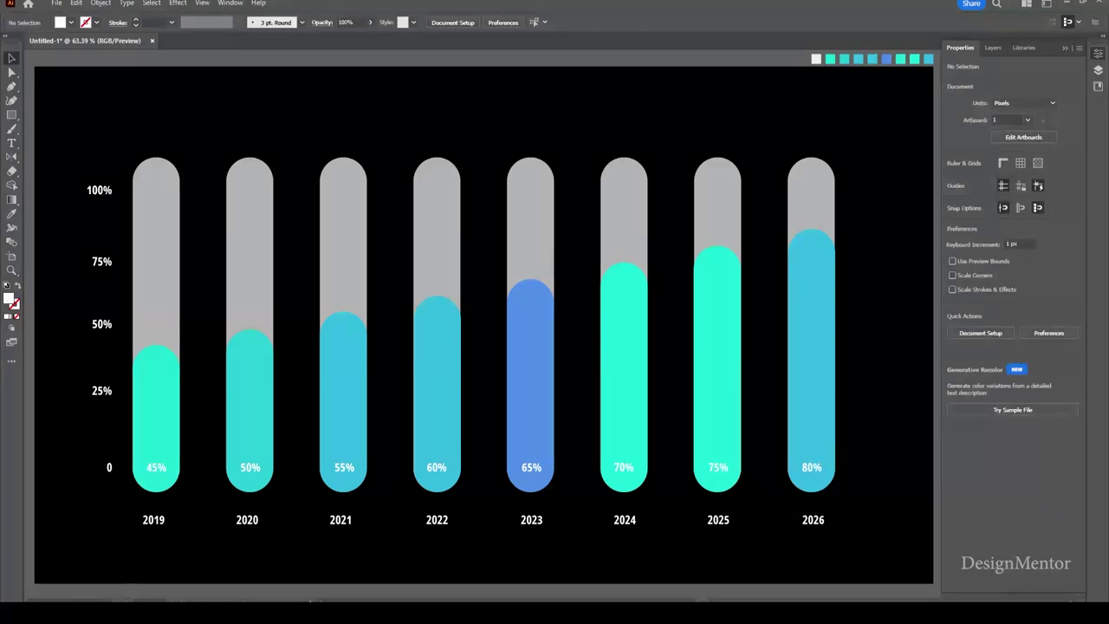
left_click(11, 143)
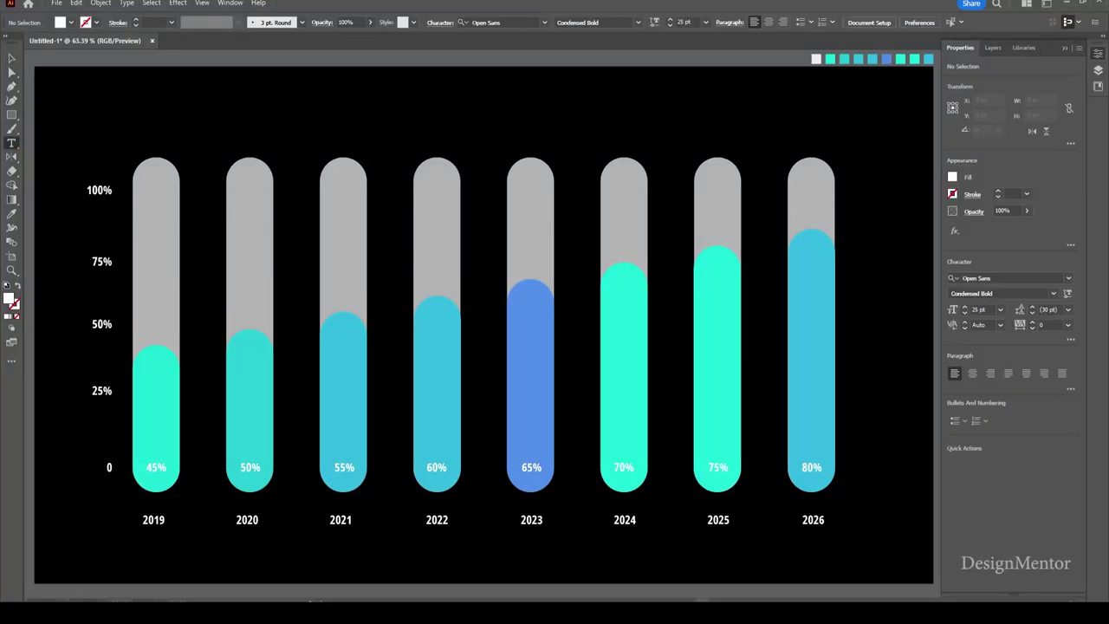
Start a white 50 pt Bold text object at the chart's top left
left_click(684, 22)
type("50")
key("Return")
left_click(638, 22)
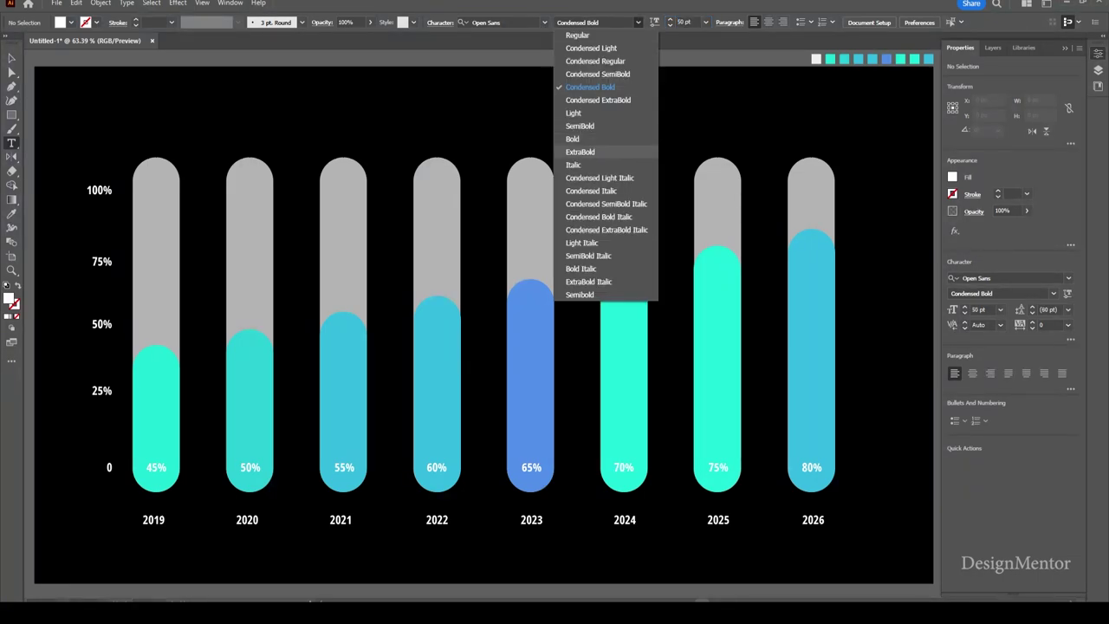
left_click(572, 138)
left_click(66, 112)
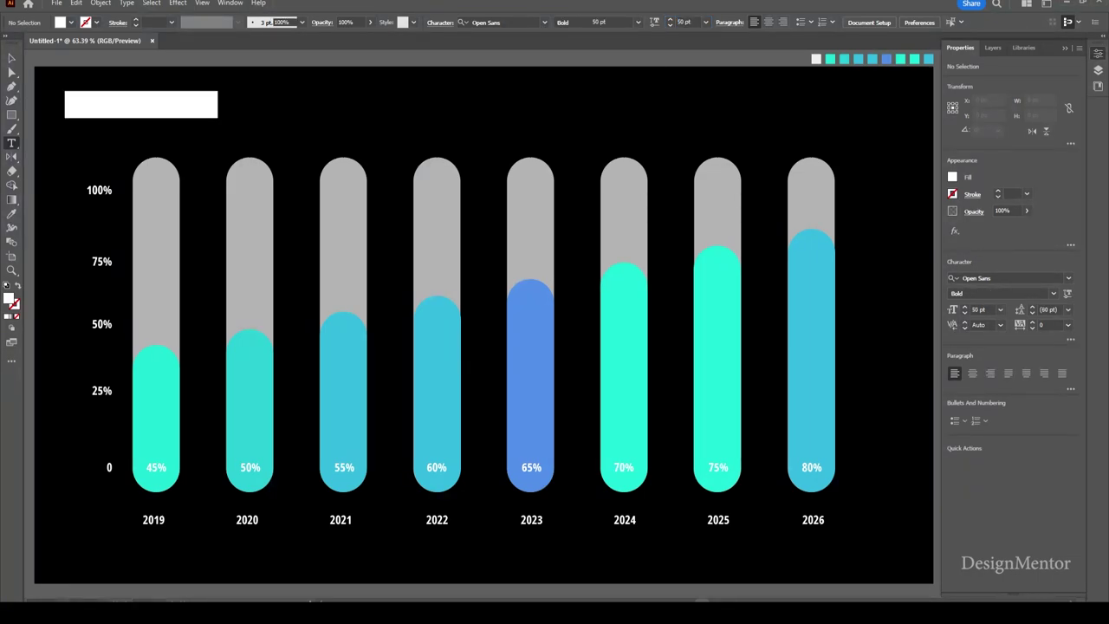
left_click(71, 22)
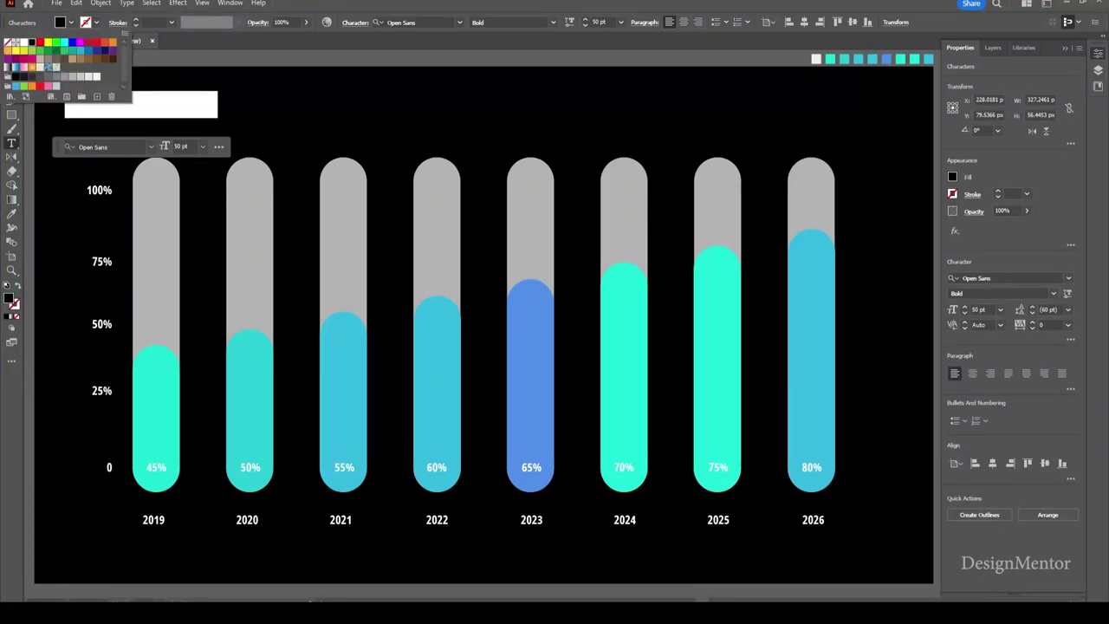
left_click(14, 40)
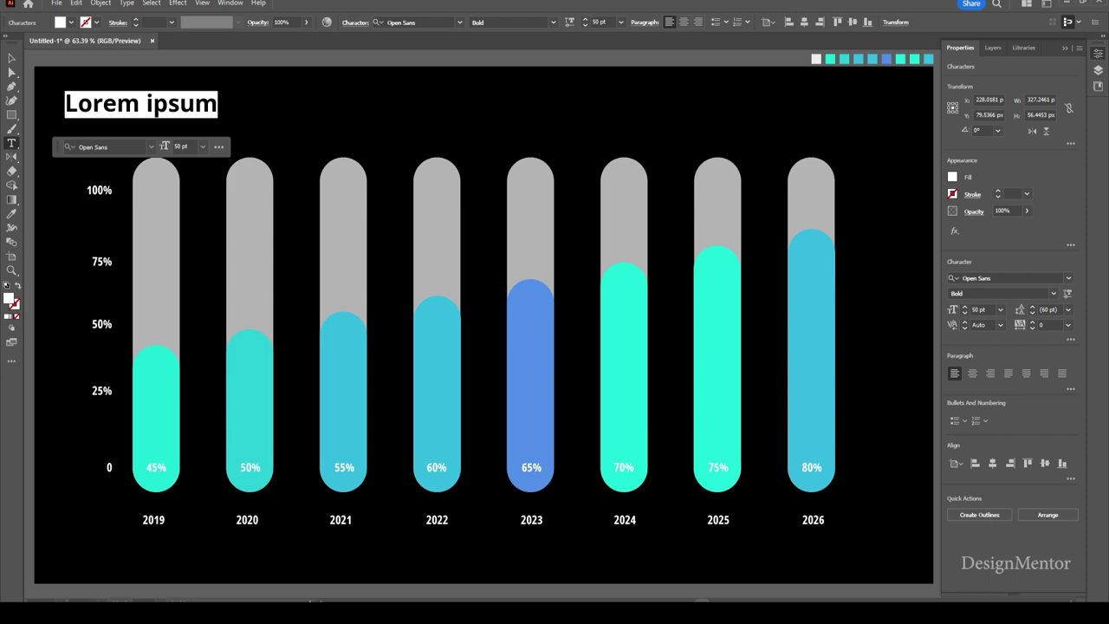
Type the title 'GROSS SALES PROJECTION (%)' and keep its fill white
type("GROSS ")
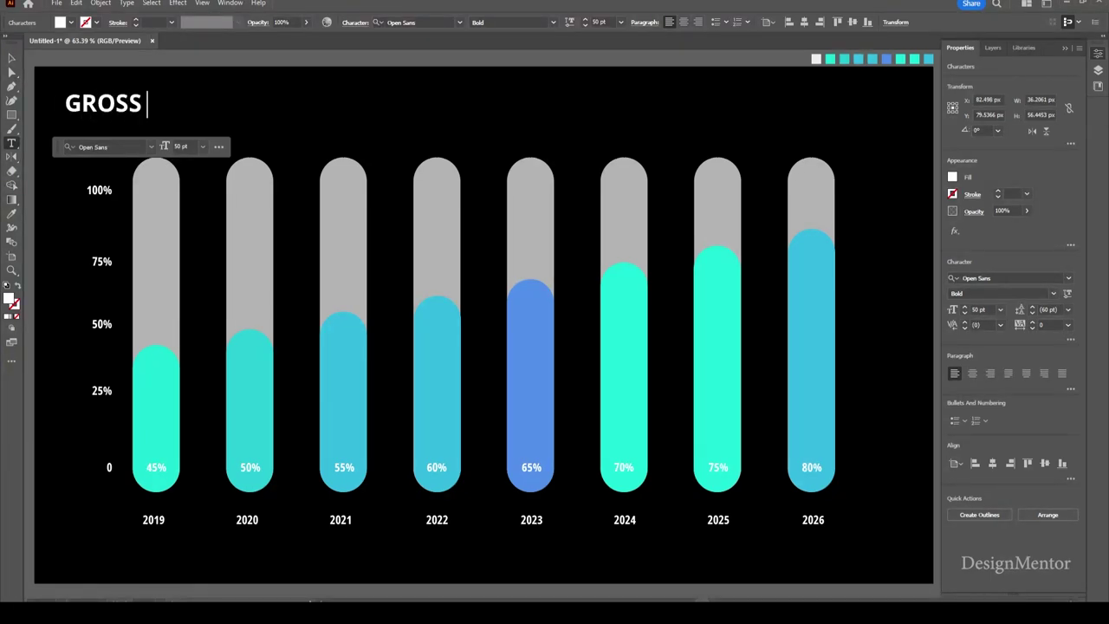
type("SALES PRO")
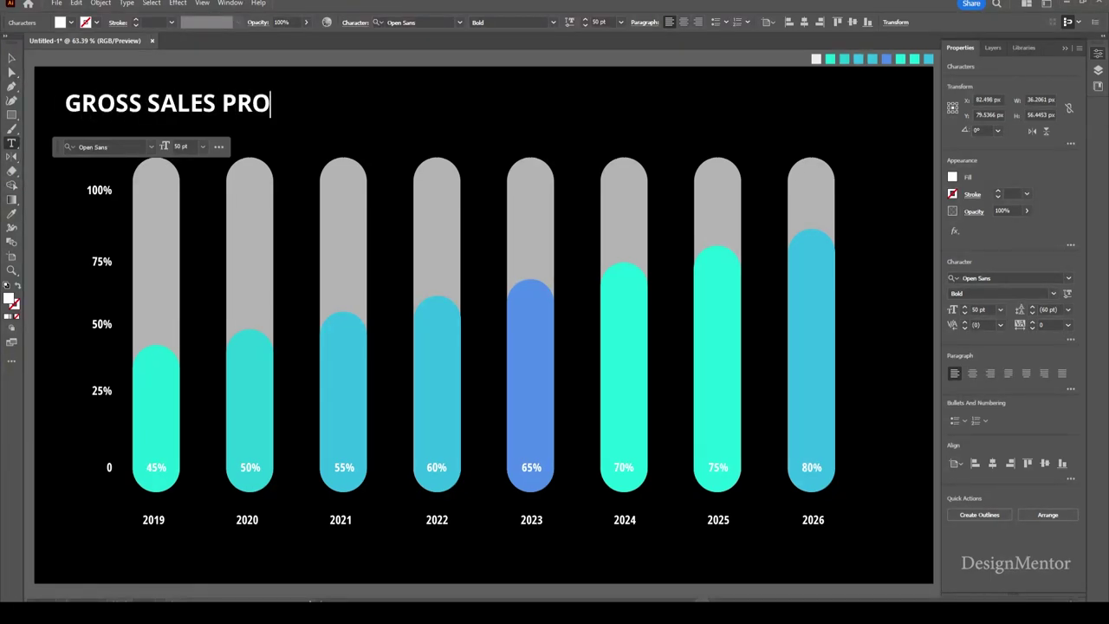
type("JECTION ")
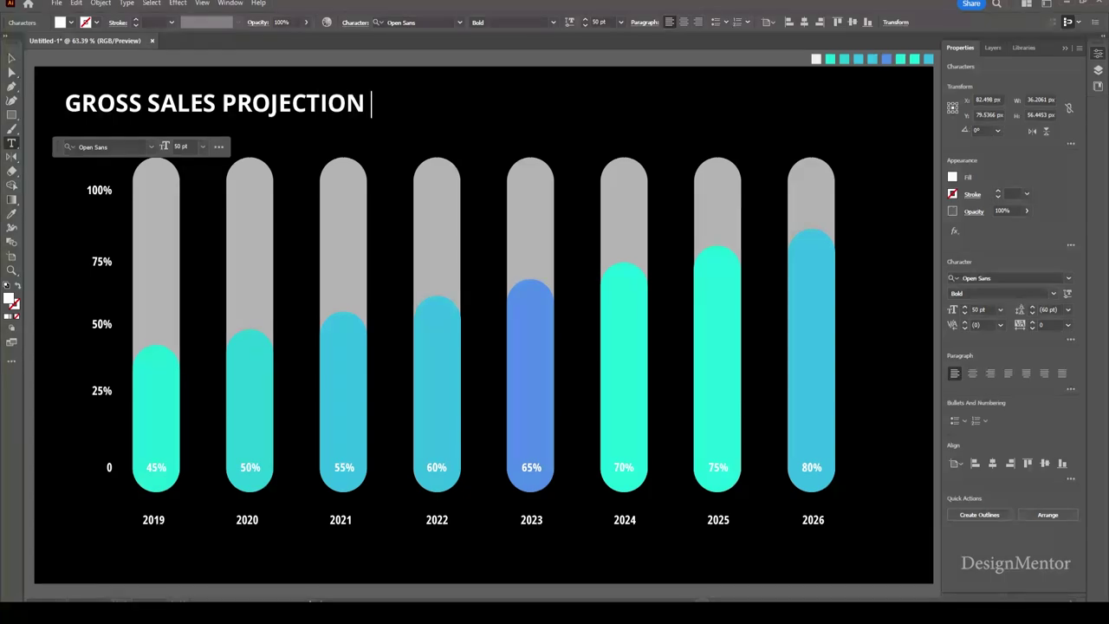
type("(%")
type(")")
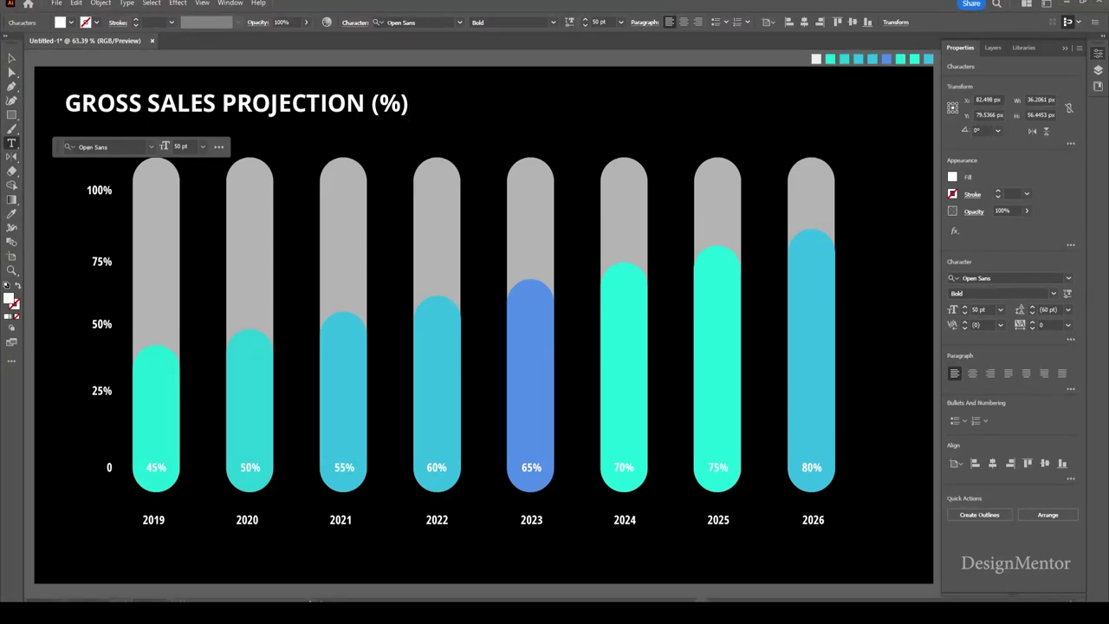
key("Escape")
left_click(71, 21)
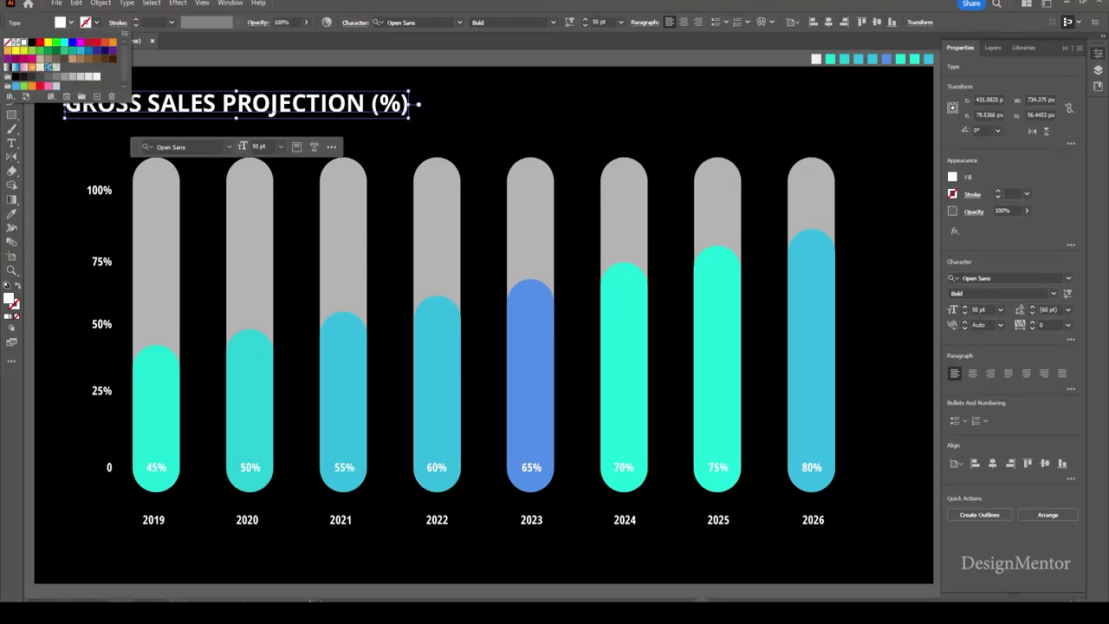
left_click(73, 77)
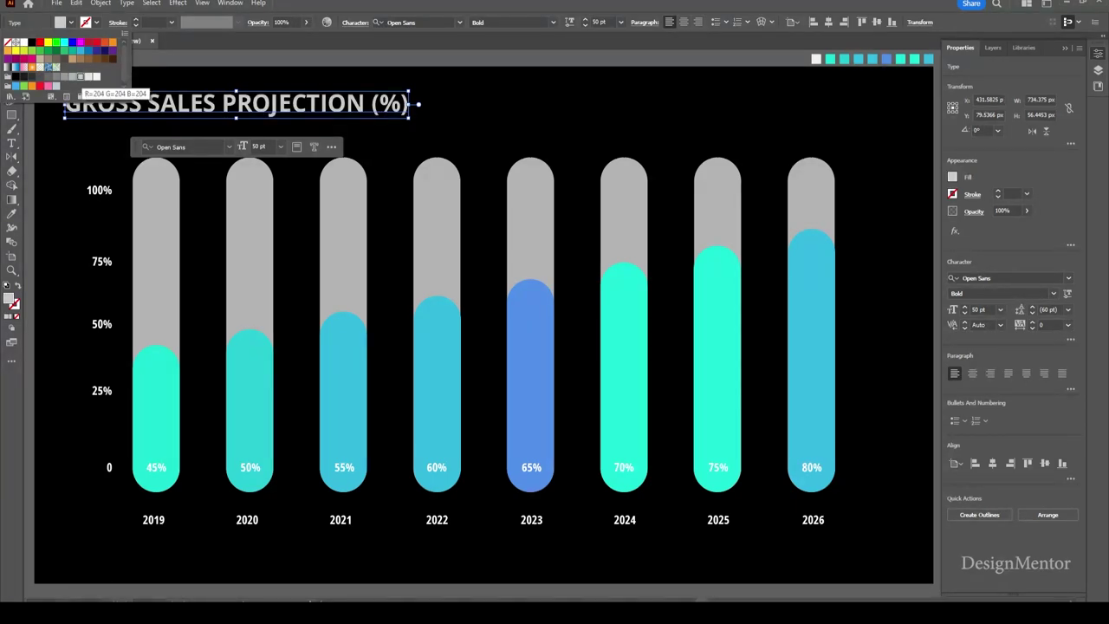
left_click(96, 76)
key("Escape")
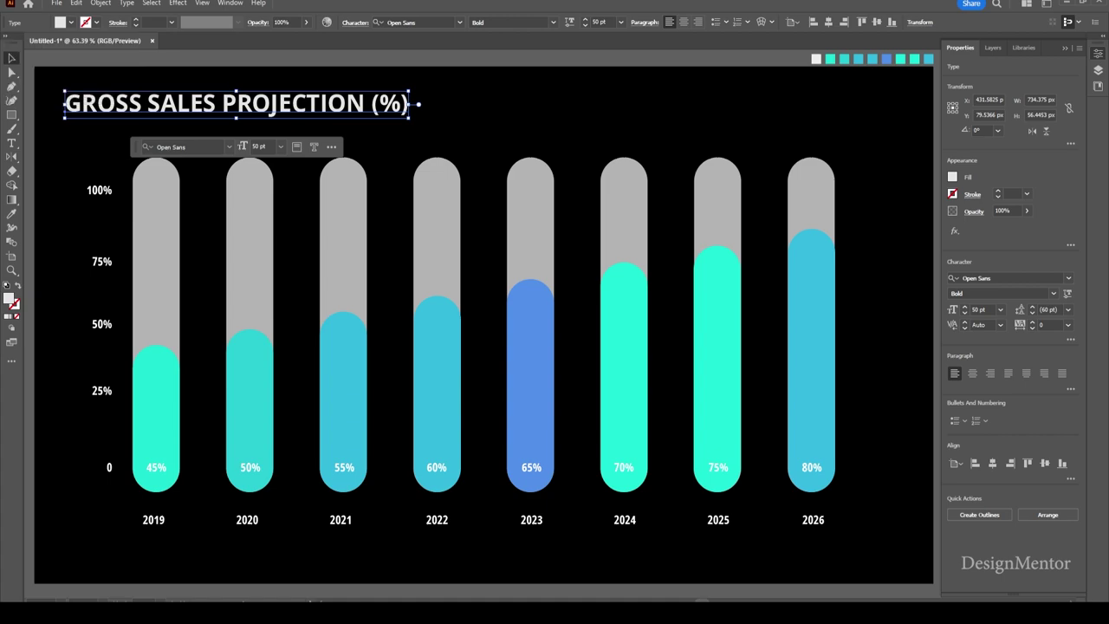
key("ctrl+shift+a")
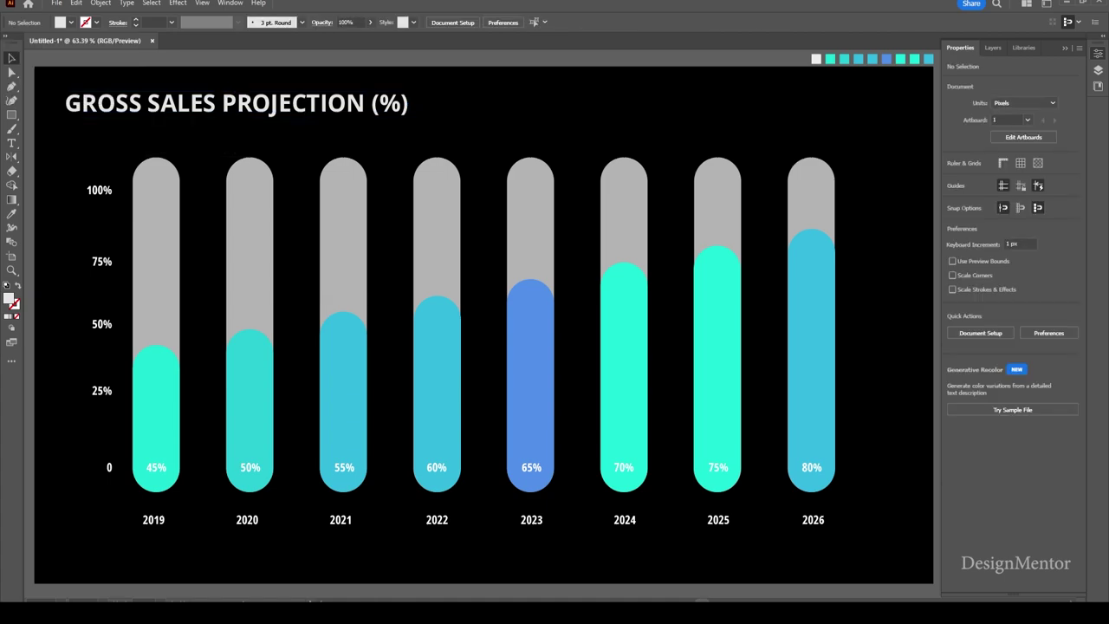